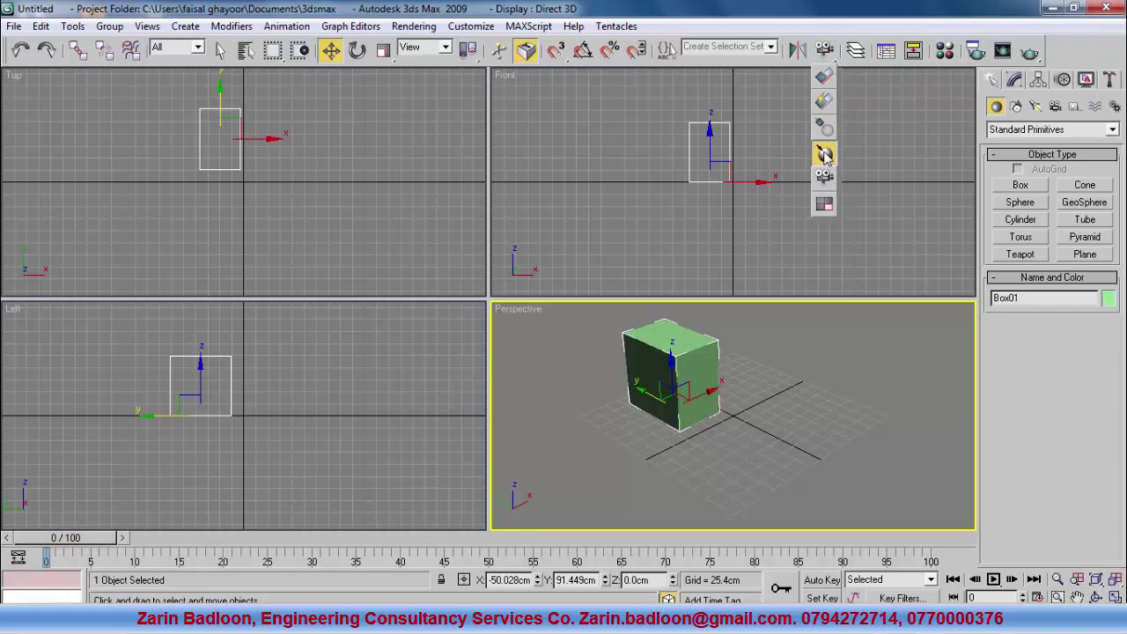
Create a standard Free Spot light beside the box in the Perspective view.
drag(824, 154, 824, 154)
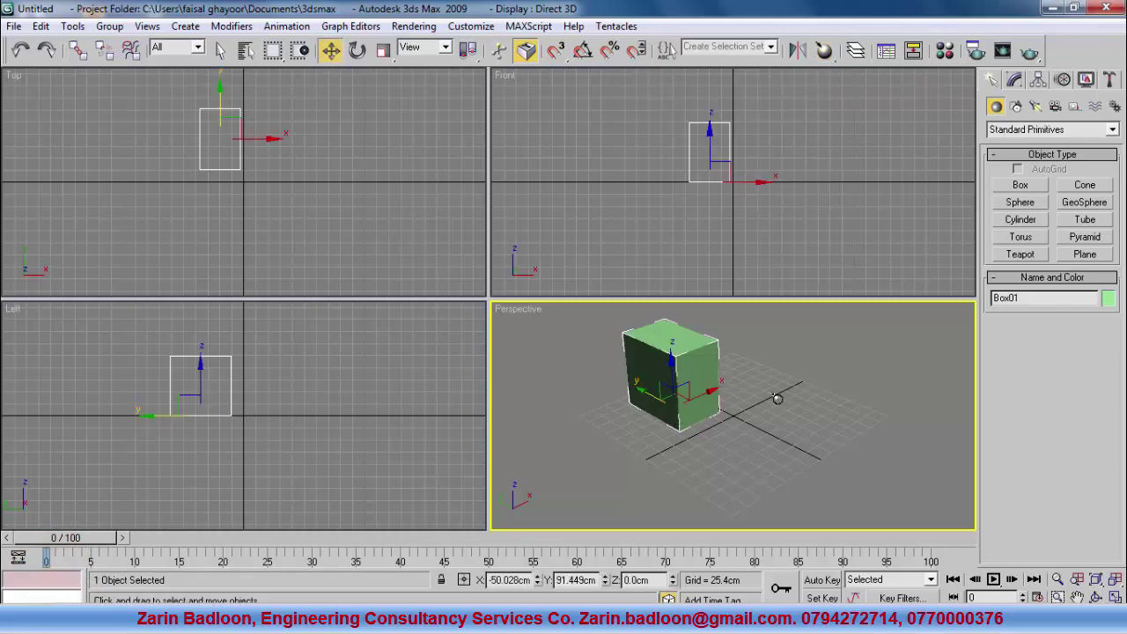
click(1076, 106)
click(1055, 107)
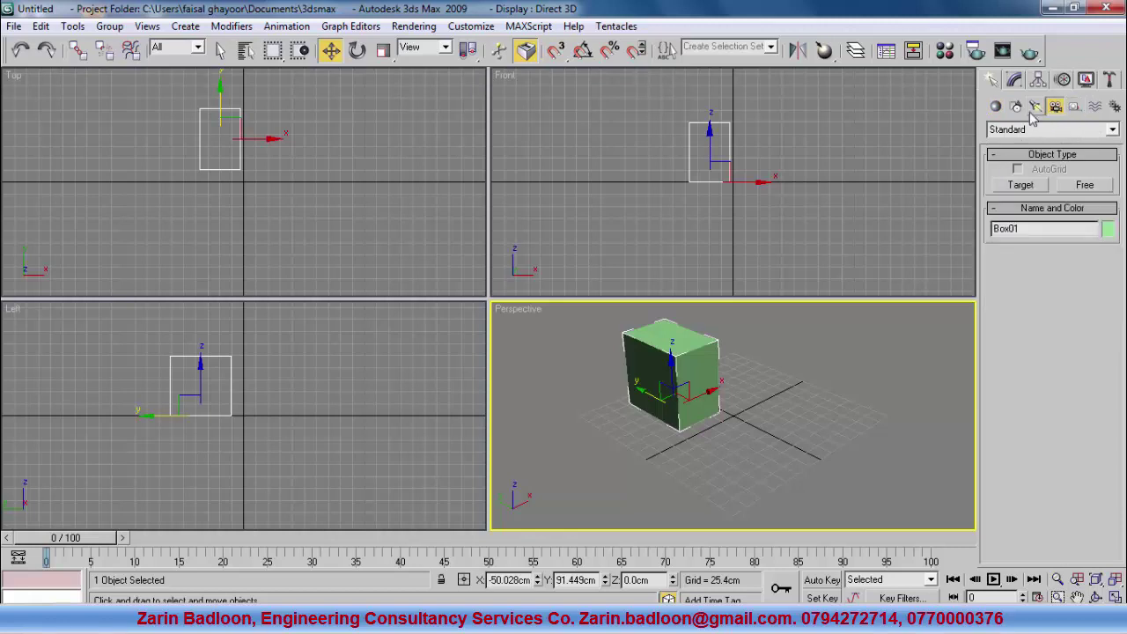
click(1035, 106)
click(1083, 187)
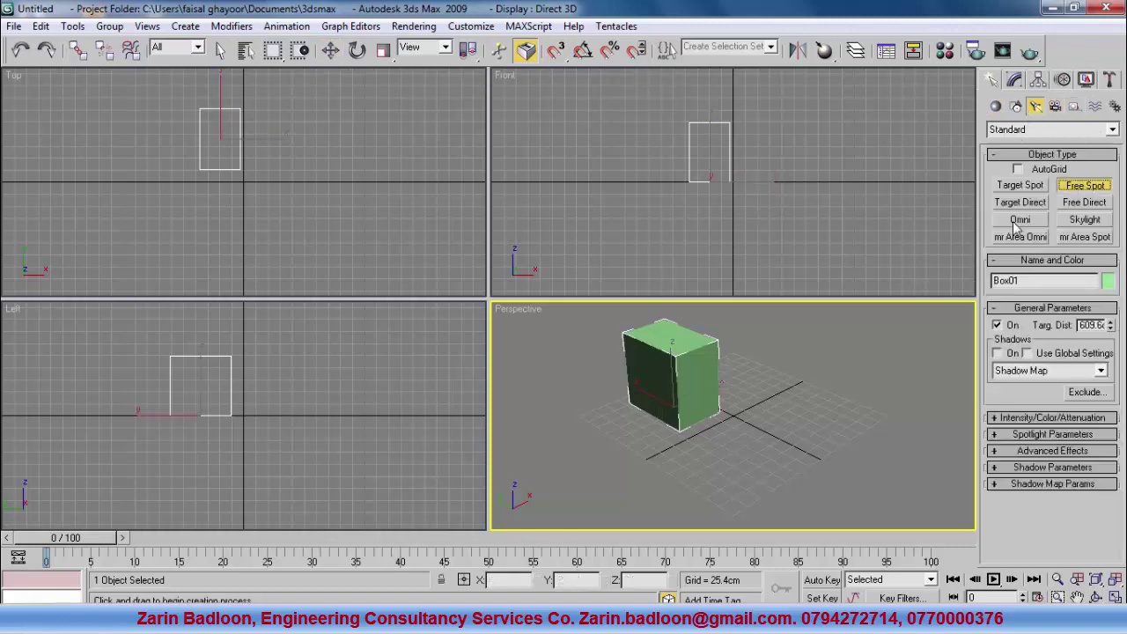
click(823, 339)
drag(824, 339, 815, 308)
key(w)
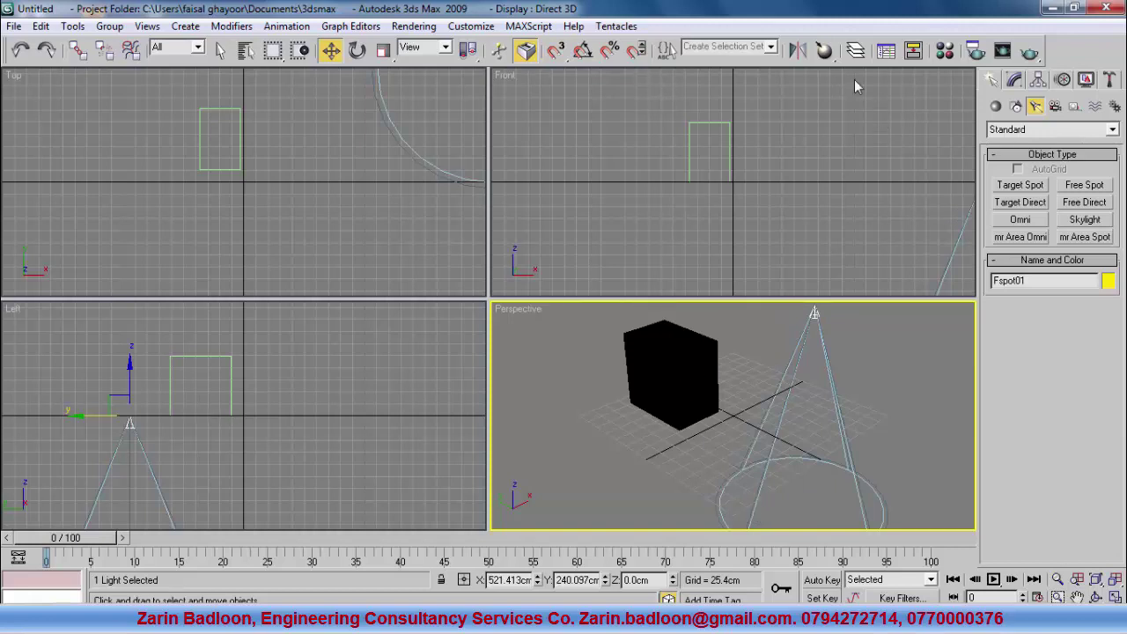
Use Place Highlight to aim the spotlight at the box's narrow side face.
click(824, 50)
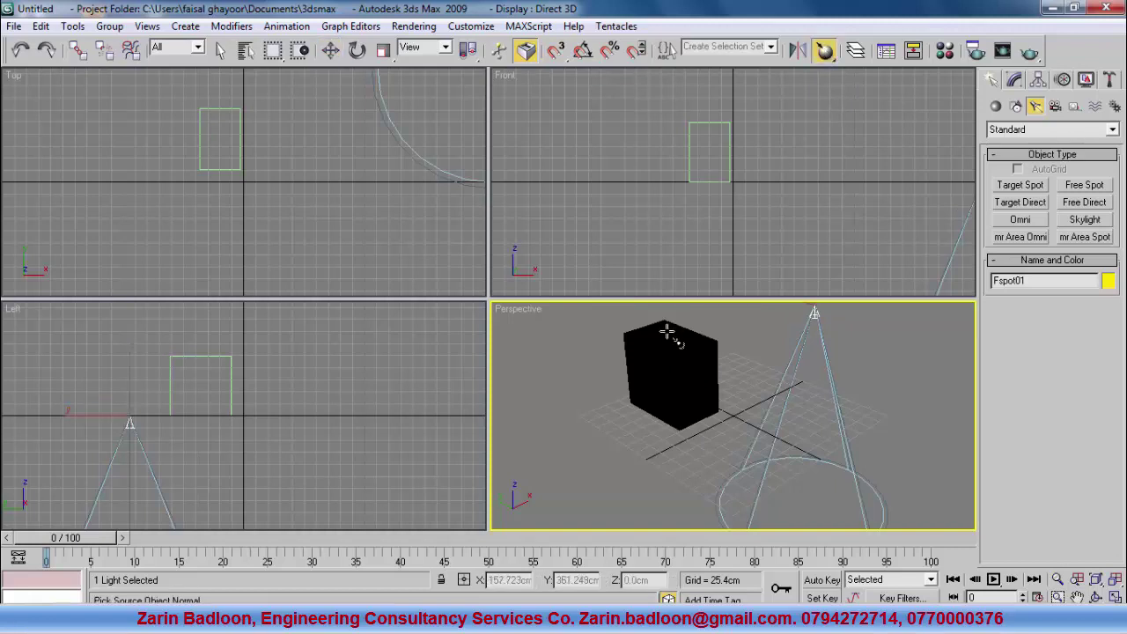
mouse_move(698, 368)
mouse_down()
mouse_move(705, 382)
mouse_move(660, 337)
mouse_move(700, 374)
mouse_move(663, 375)
mouse_move(690, 379)
mouse_move(677, 350)
mouse_move(708, 406)
mouse_move(677, 372)
mouse_move(700, 388)
mouse_move(699, 360)
mouse_move(707, 370)
mouse_move(687, 393)
mouse_move(708, 383)
mouse_move(702, 376)
mouse_up()
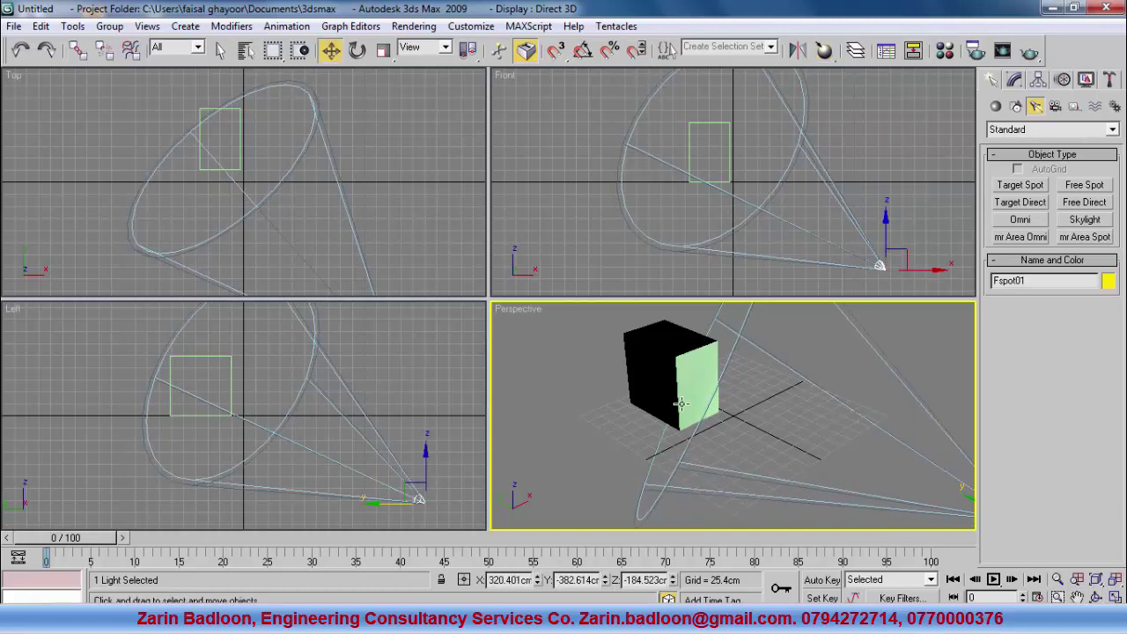
click(1096, 597)
drag(812, 437, 698, 424)
drag(787, 393, 765, 425)
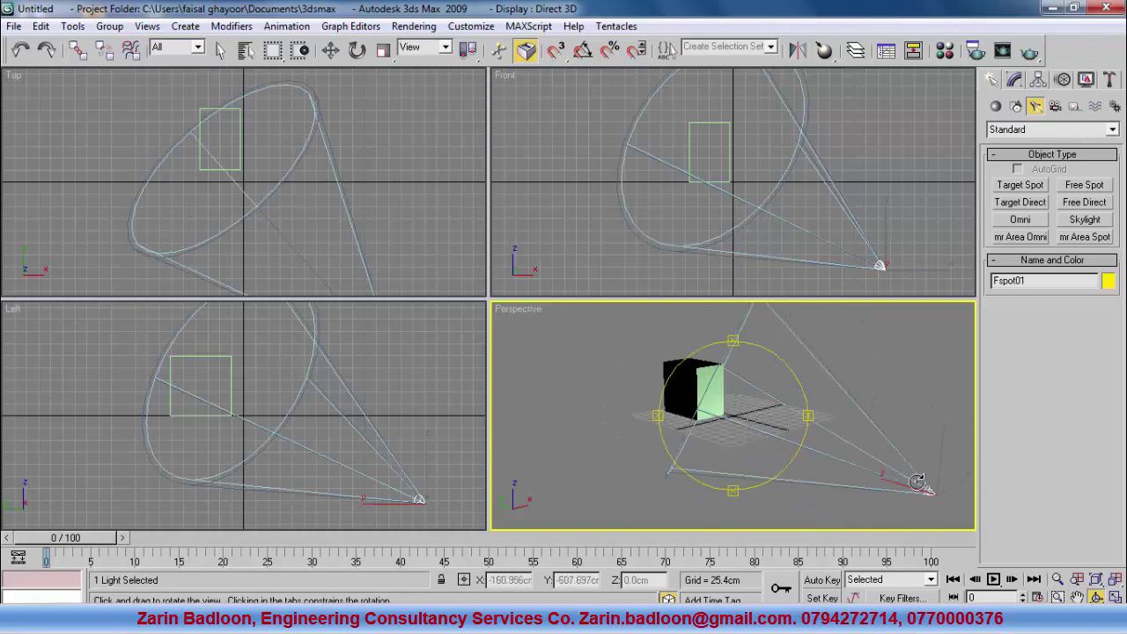
key(w)
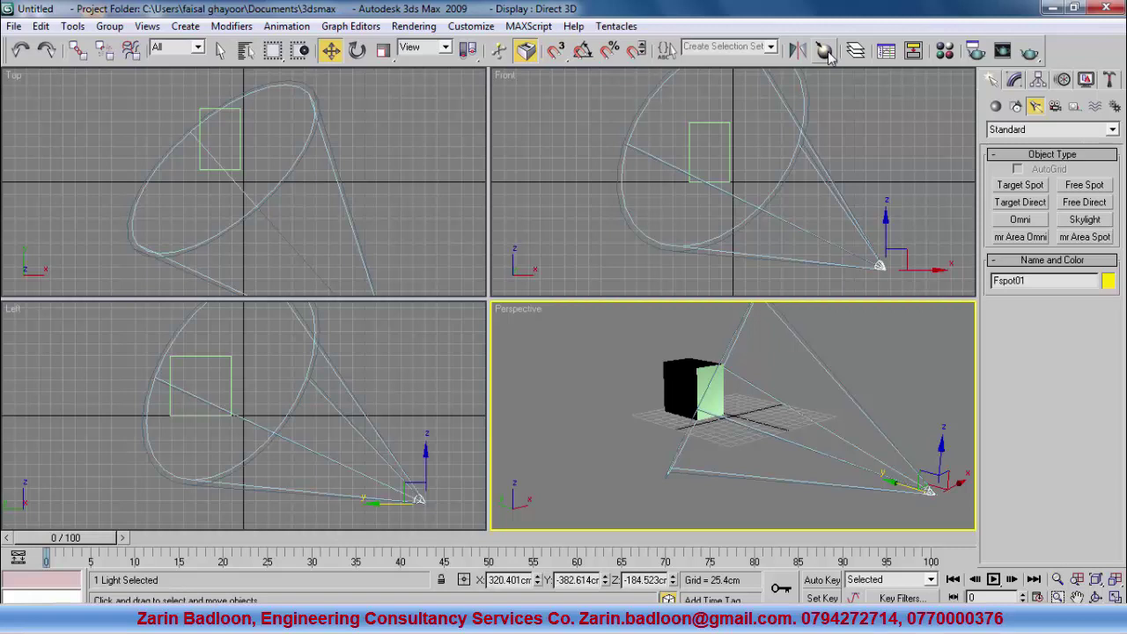
click(965, 633)
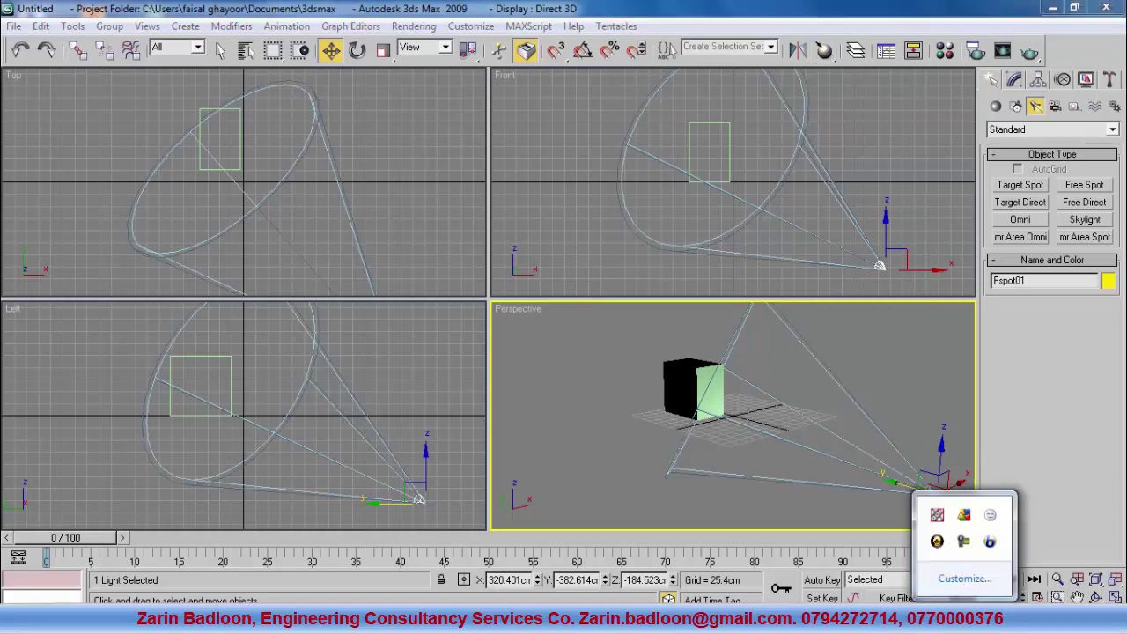
click(1037, 394)
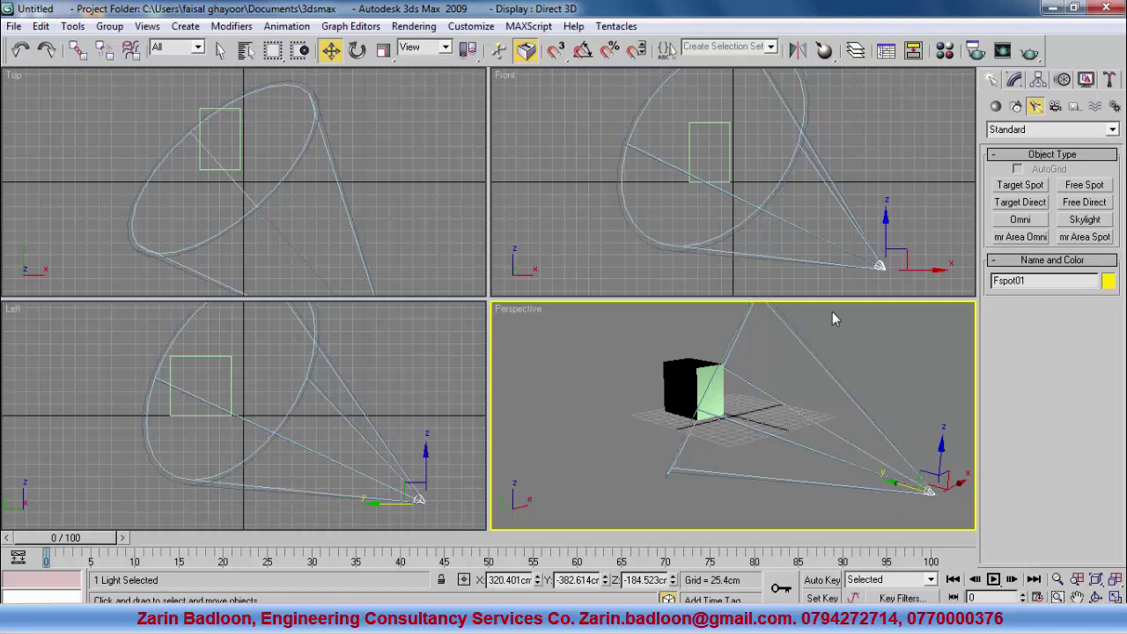
Delete the Free Spot light from the scene.
key(Delete)
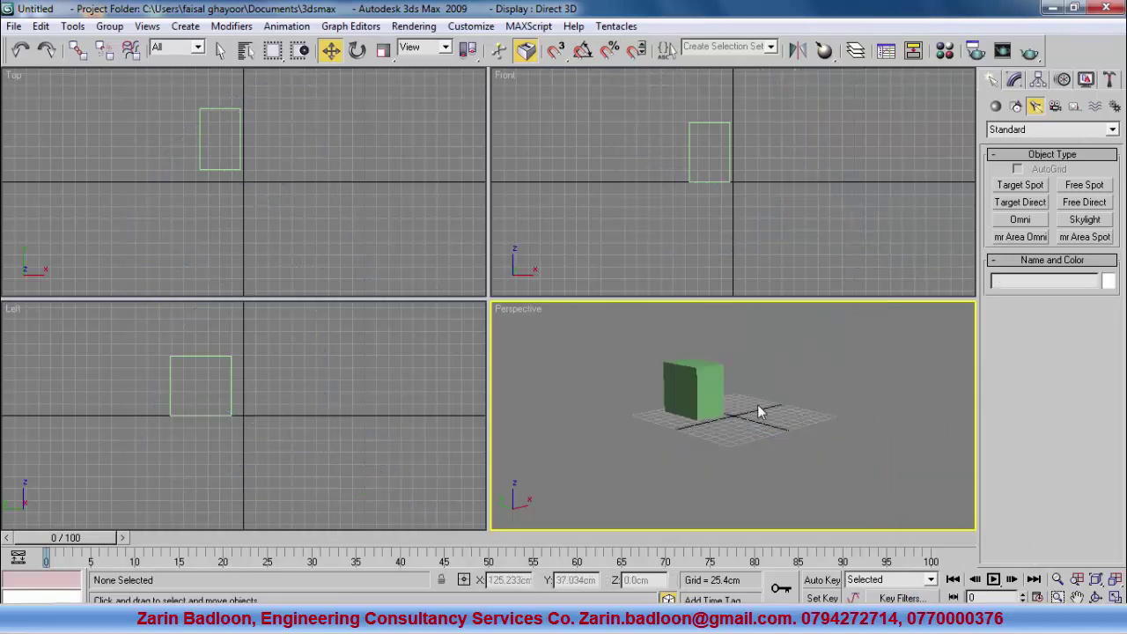
click(1097, 597)
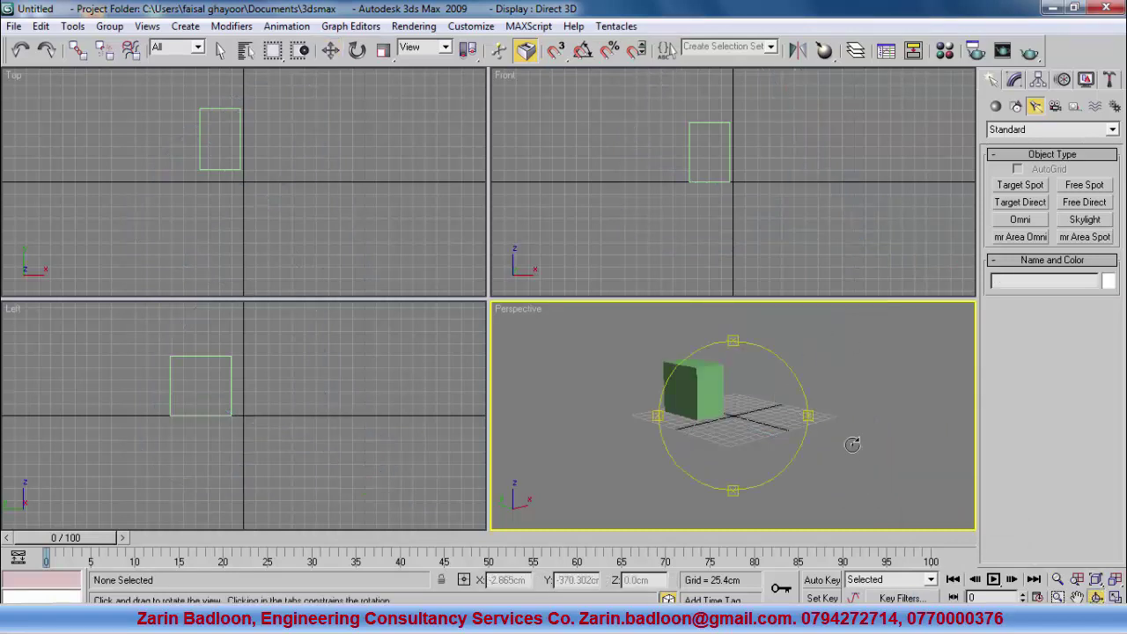
drag(868, 455, 833, 457)
mouse_move(772, 395)
mouse_down()
mouse_move(748, 398)
mouse_move(787, 393)
mouse_up()
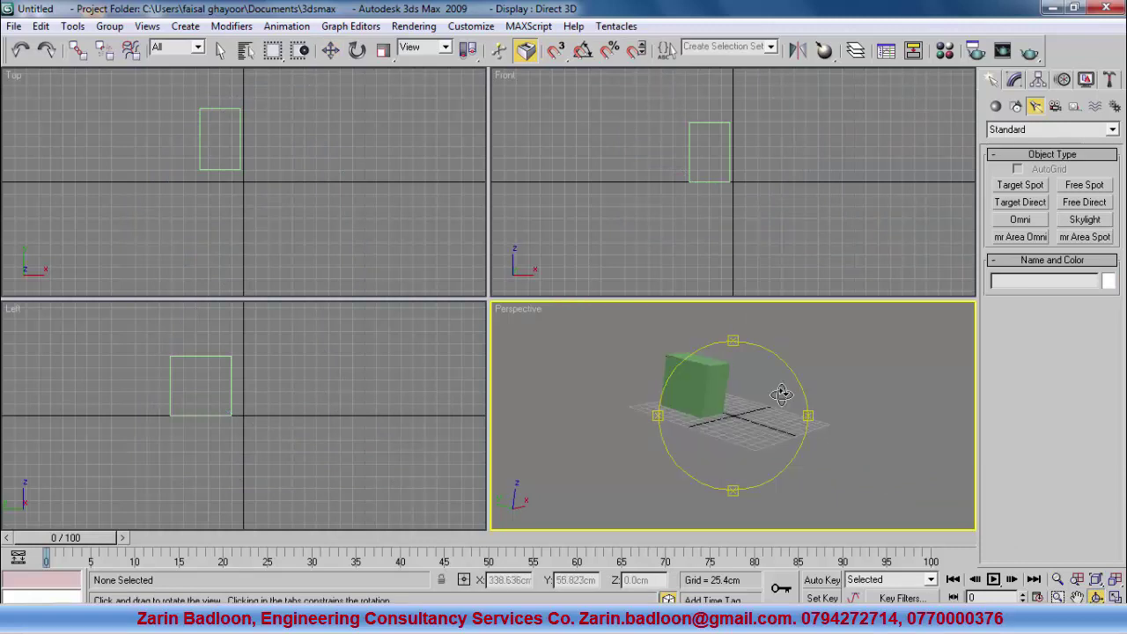
key(ctrl+z)
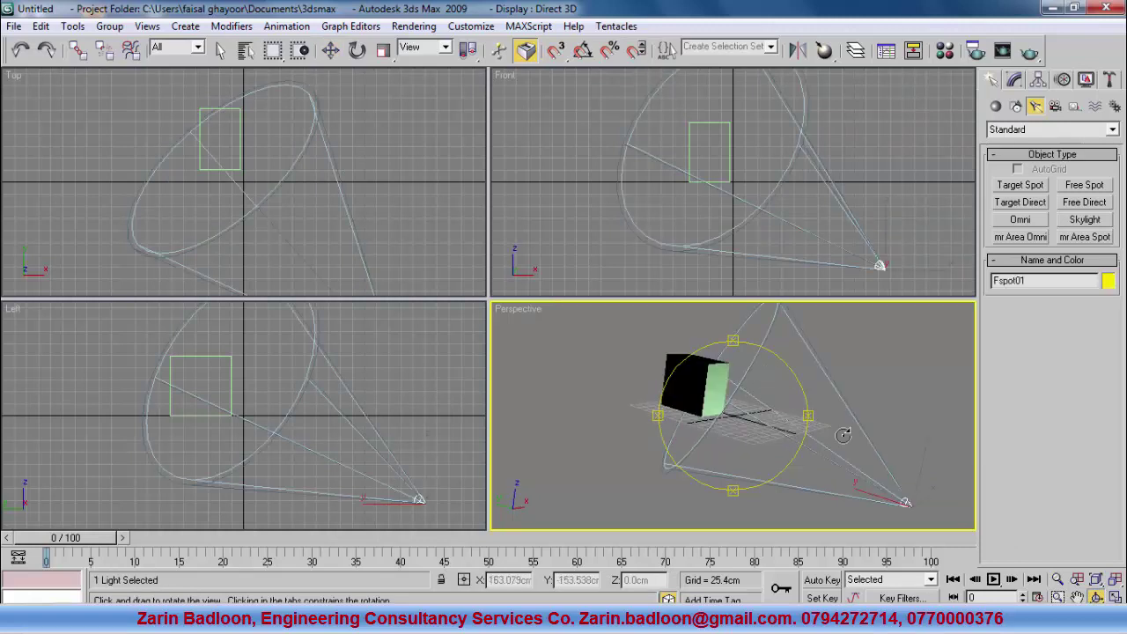
key(w)
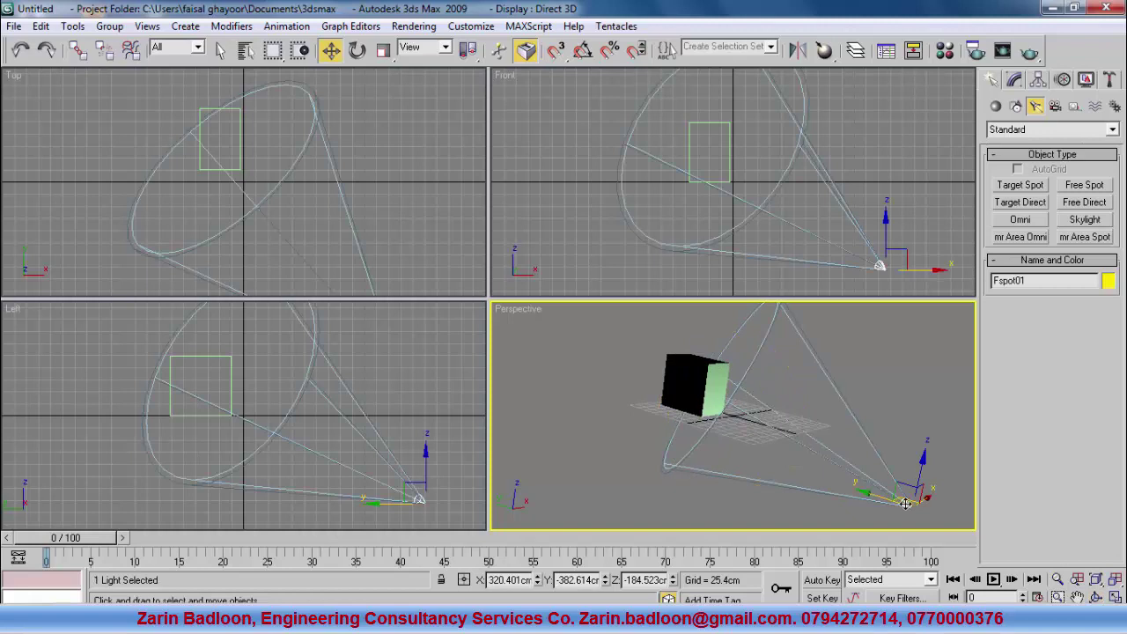
key(Delete)
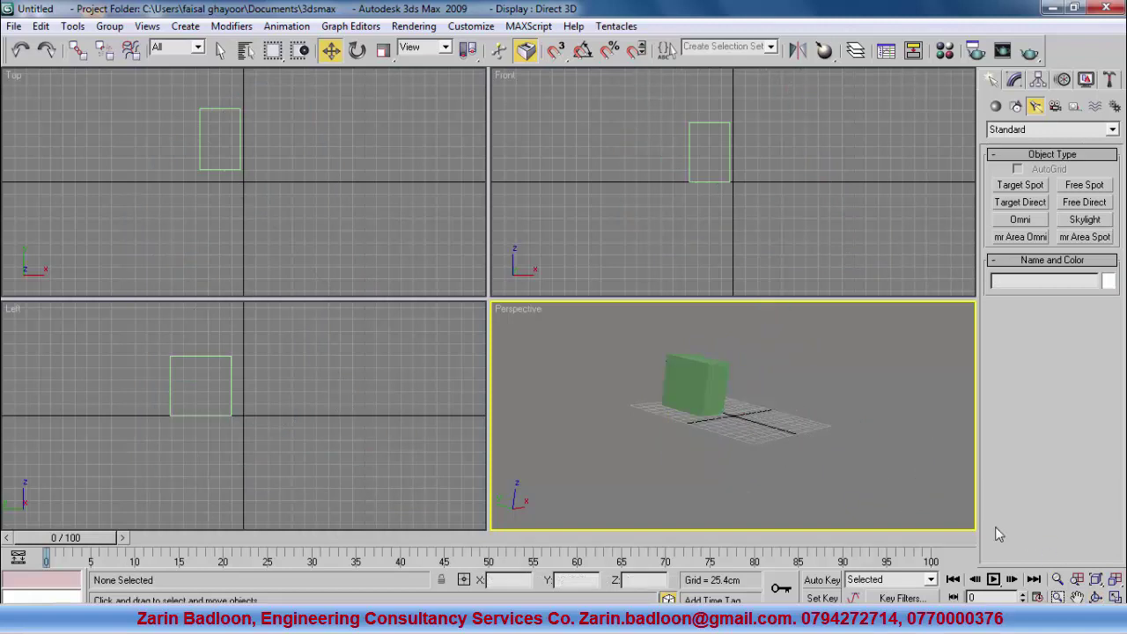
Create a standard Free camera beside the box in the Perspective view.
key(ctrl+r)
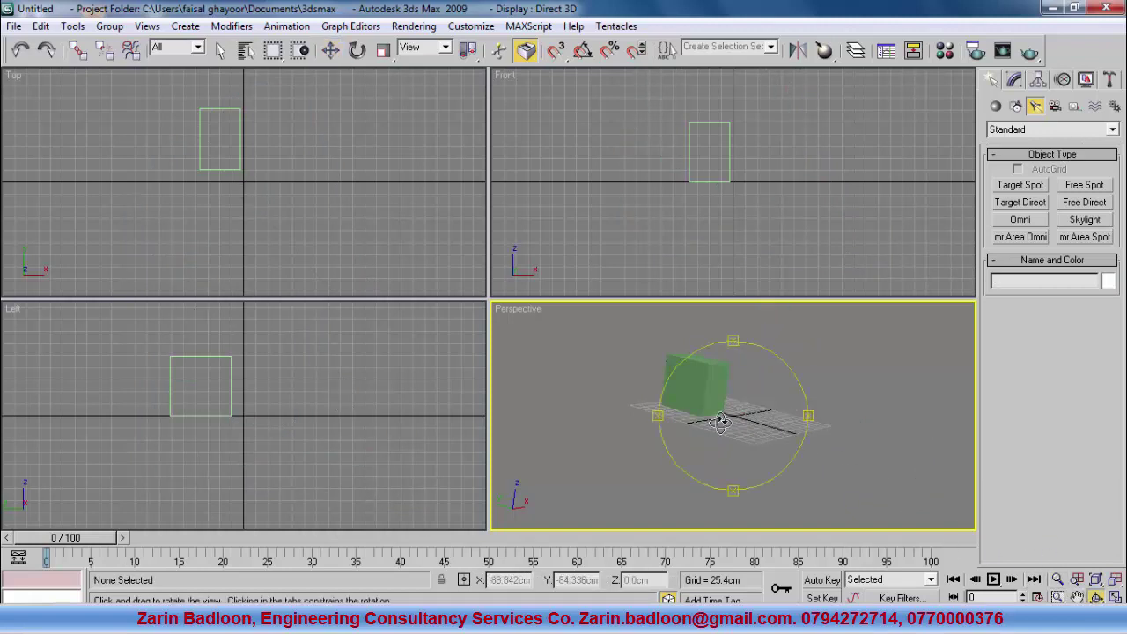
drag(662, 434, 674, 432)
drag(735, 365, 730, 382)
scroll(724, 385, up, 5)
scroll(730, 385, down, 5)
scroll(750, 405, up, 2)
key(w)
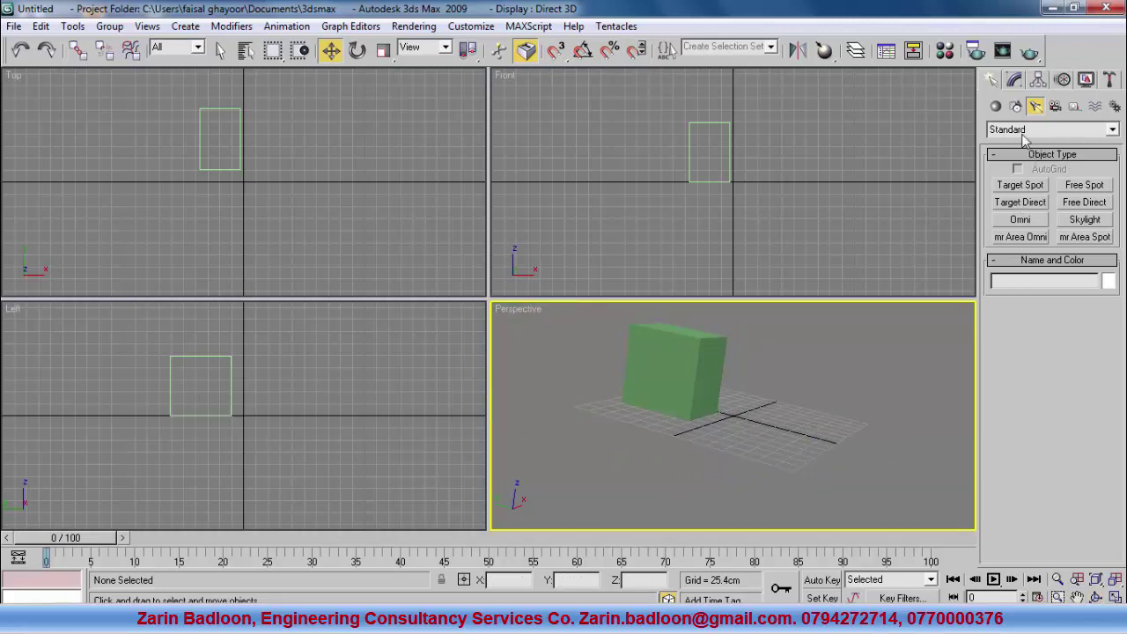
click(1056, 106)
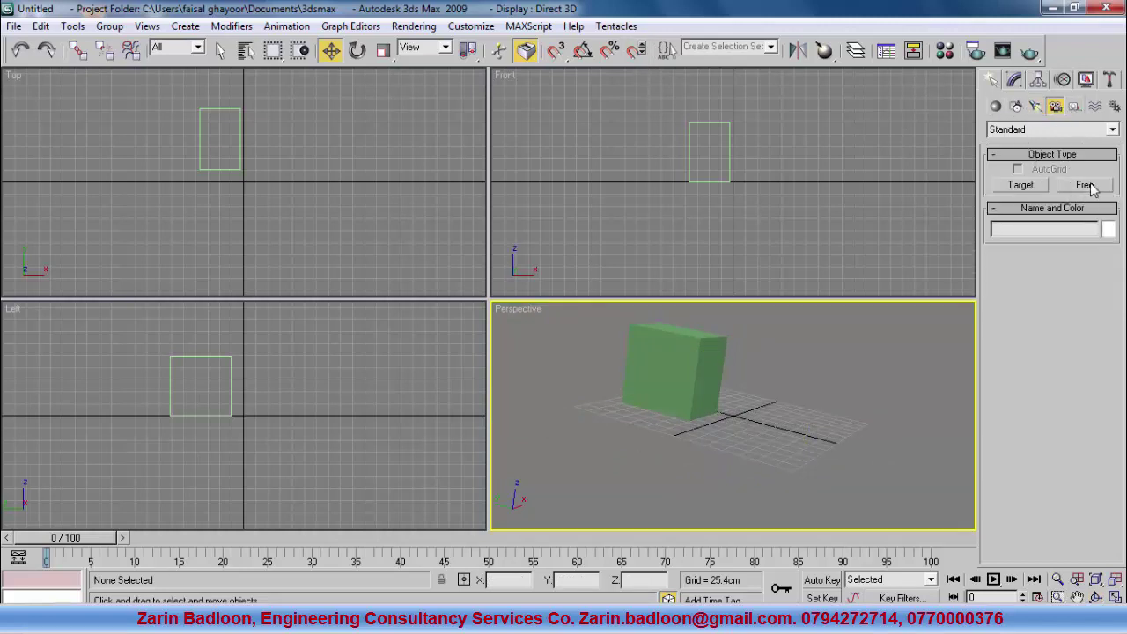
click(1086, 185)
drag(869, 428, 844, 357)
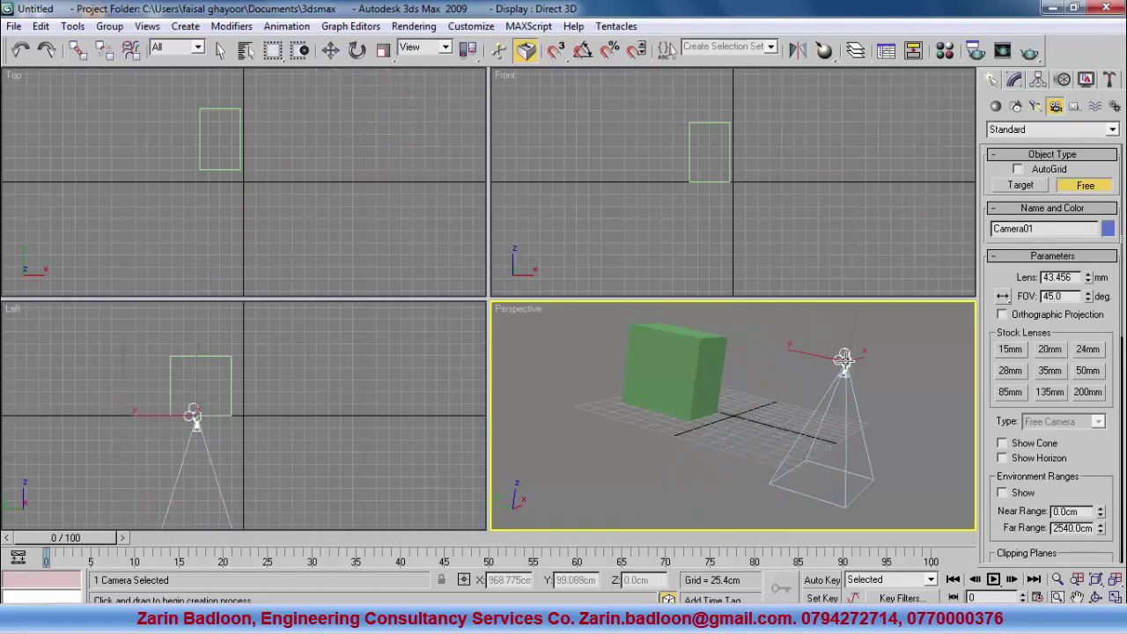
key(w)
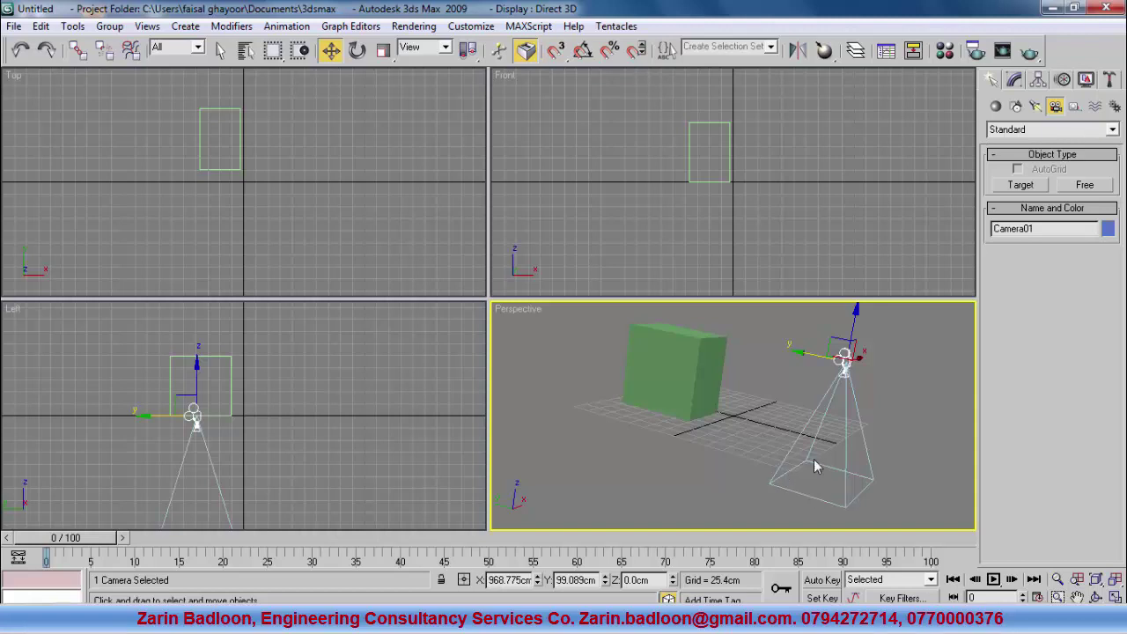
Align the camera to the box's large side face with Align Camera and switch the Perspective view to the camera view.
drag(825, 50, 823, 175)
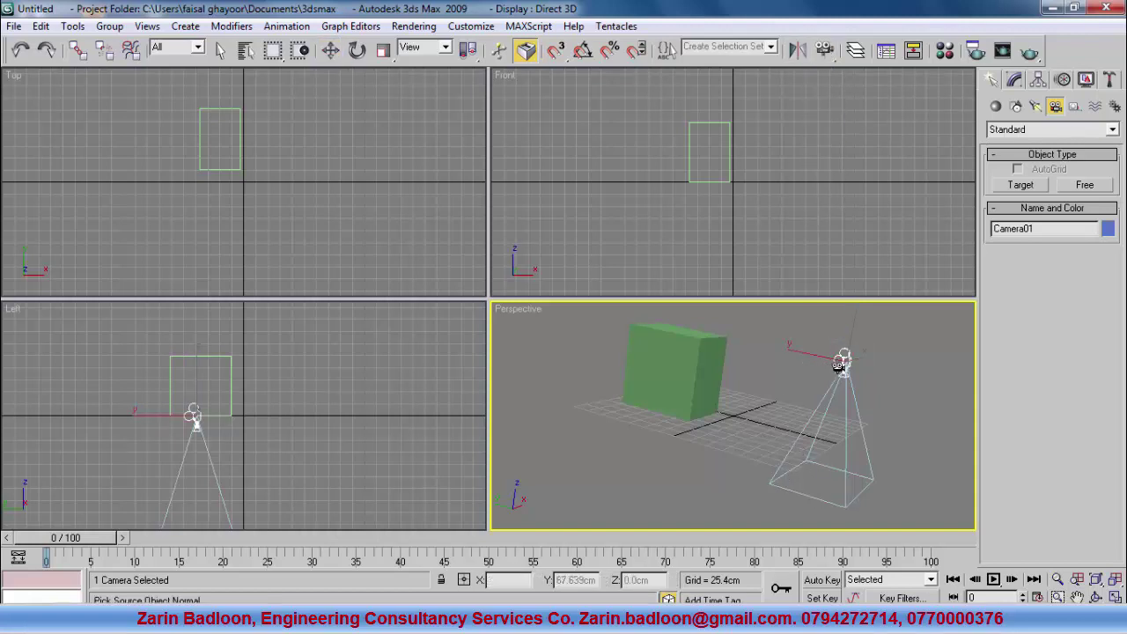
drag(691, 376, 695, 379)
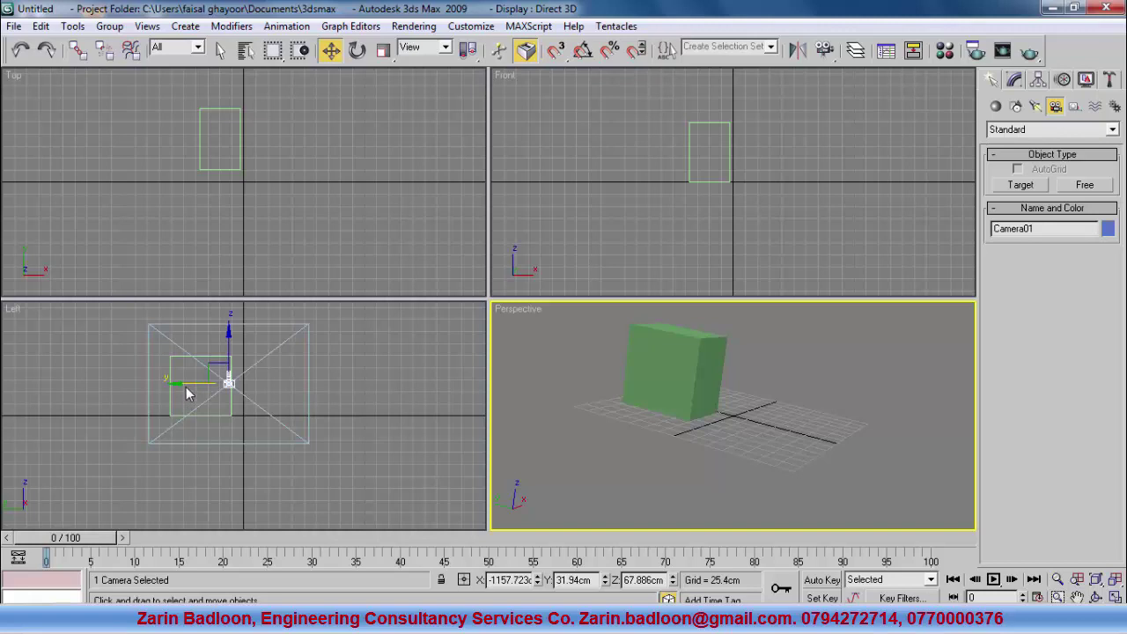
click(543, 398)
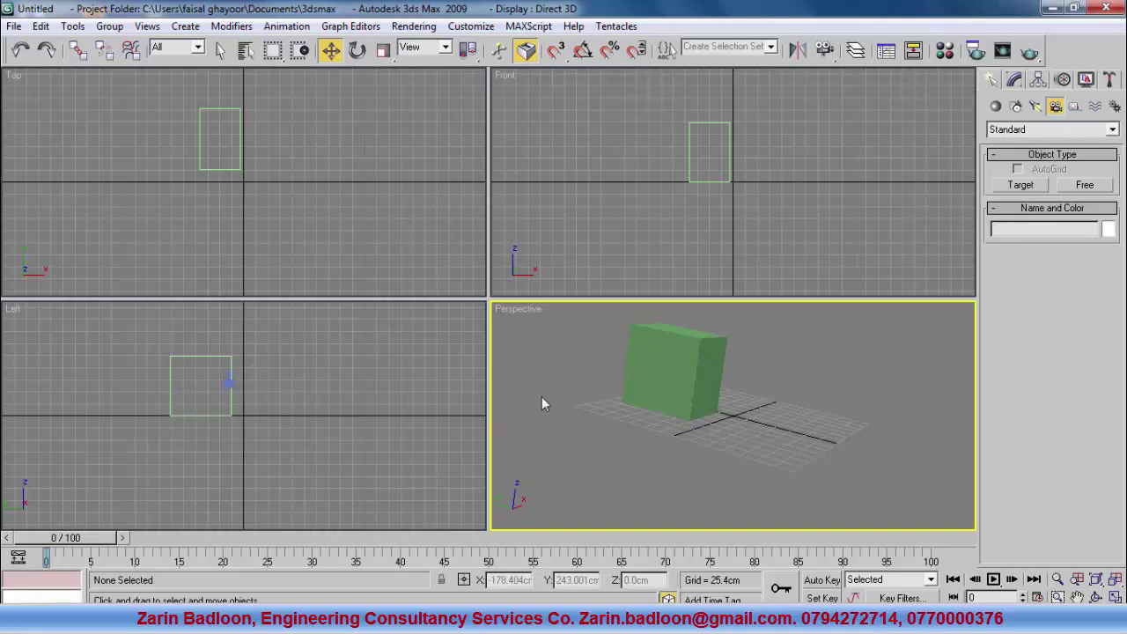
key(c)
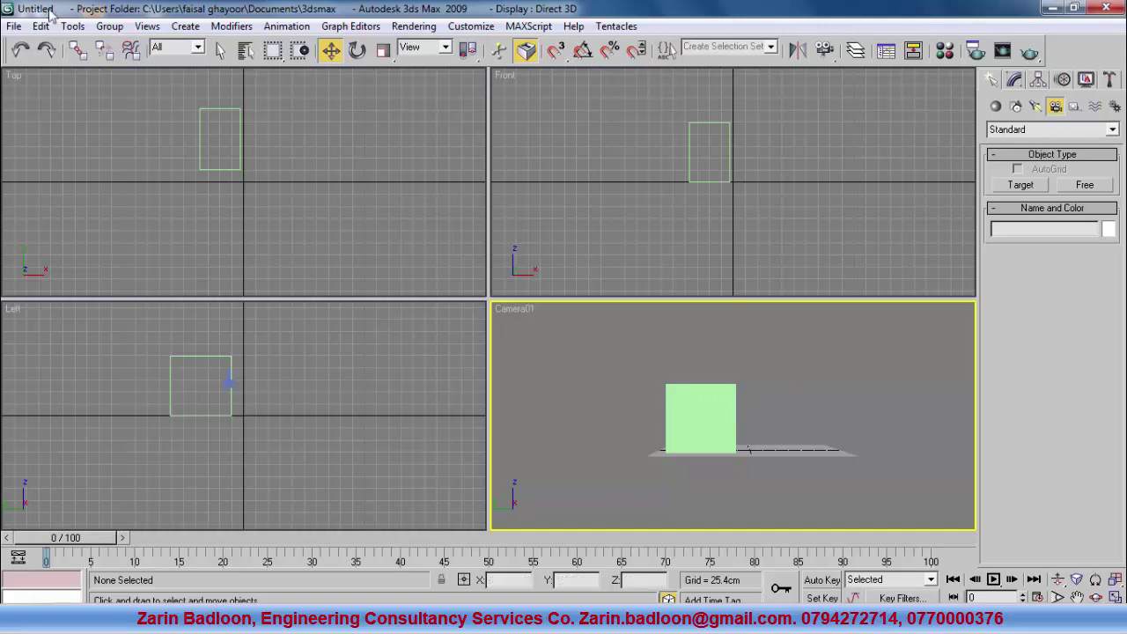
Reset the scene without saving the changes.
click(14, 26)
click(41, 70)
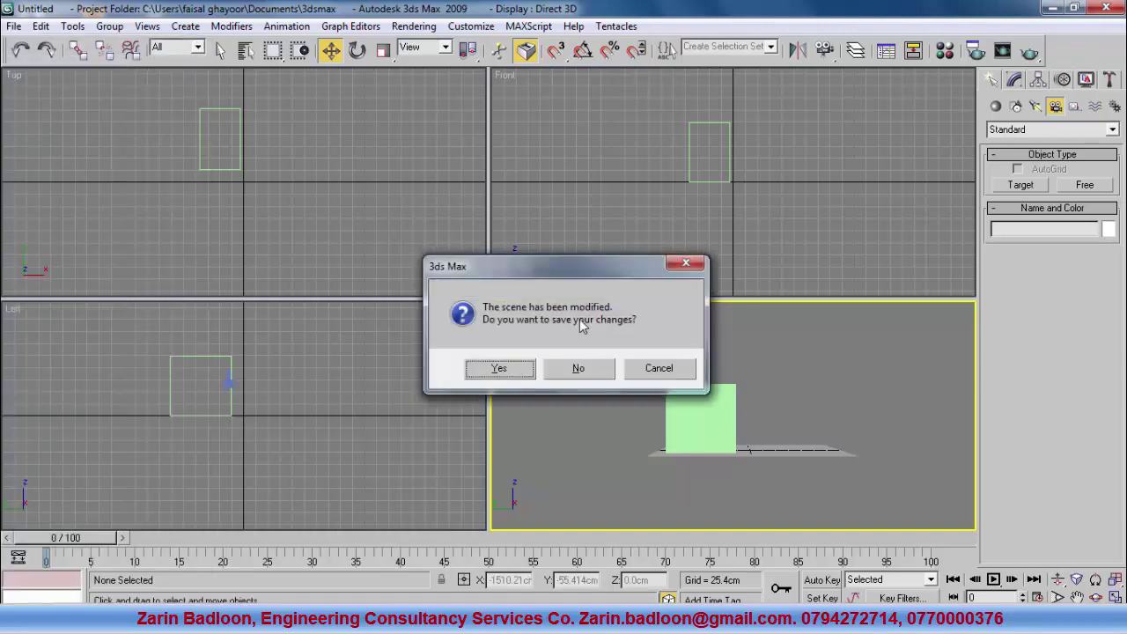
click(578, 371)
click(535, 346)
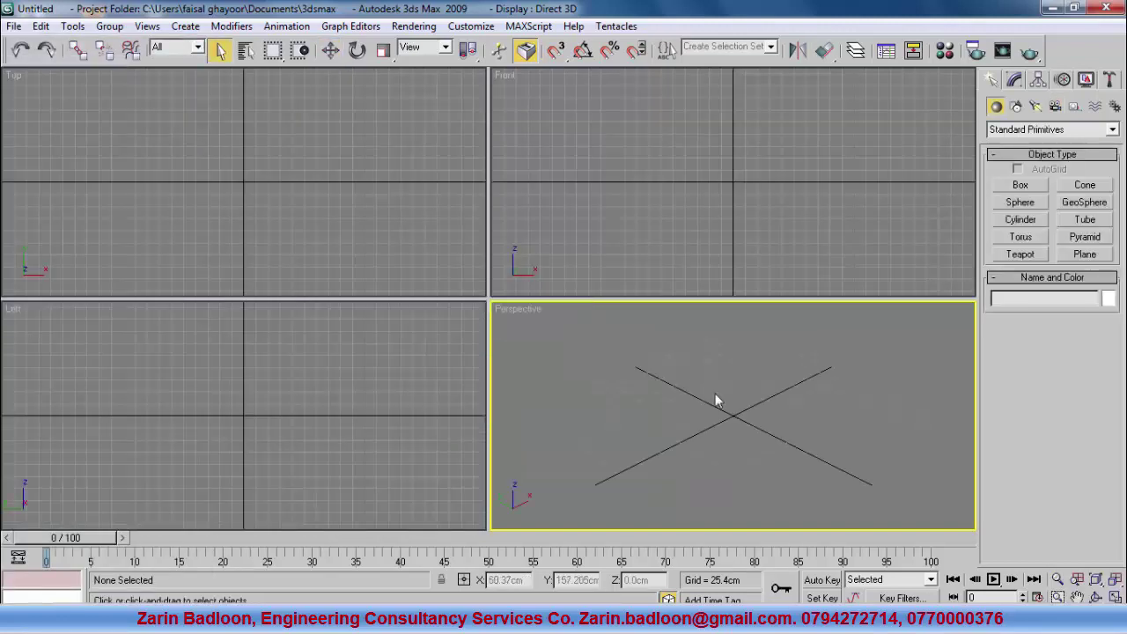
Create a box about 98 cm long and 44 cm wide beside the grid centre in the Perspective view.
drag(824, 50, 847, 25)
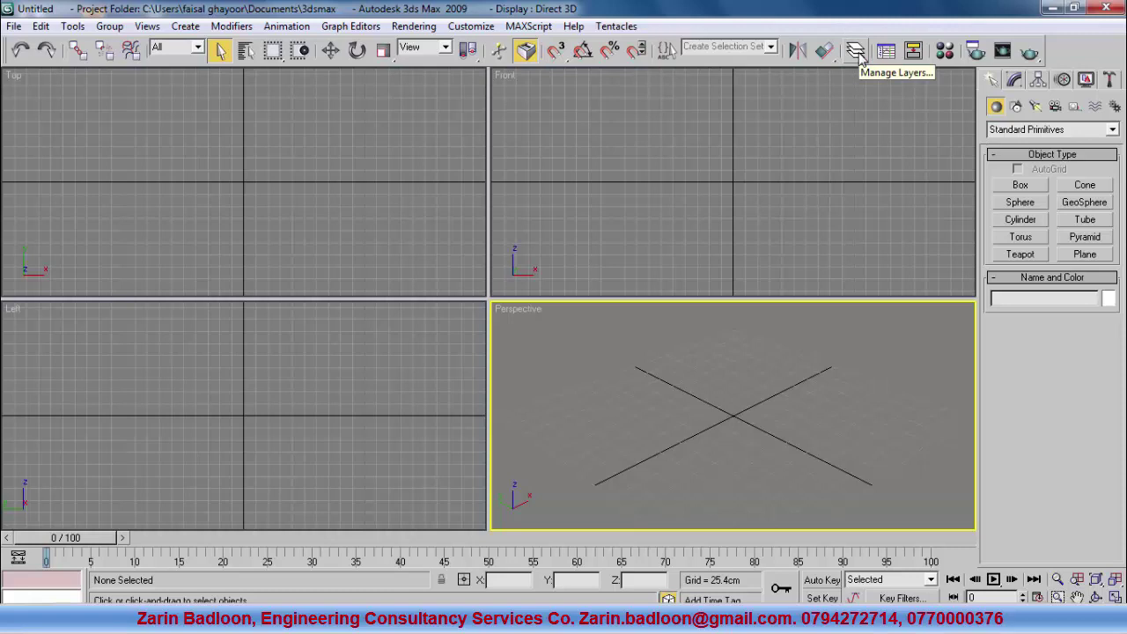
click(1022, 185)
drag(623, 392, 613, 434)
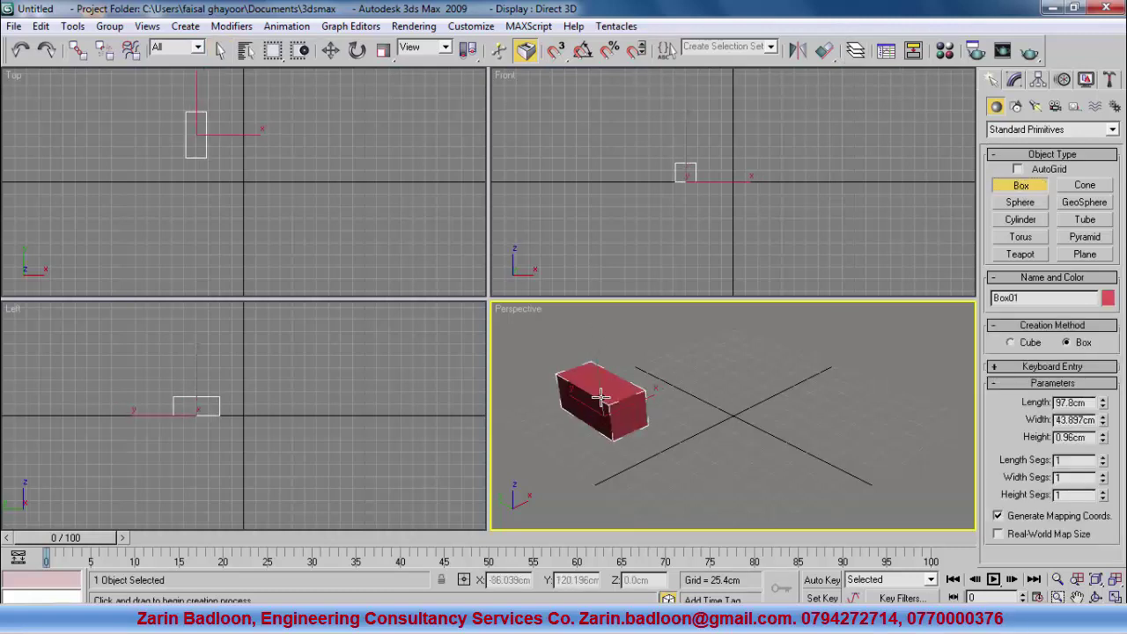
right_click(677, 396)
Open the layer manager clear of the Perspective view and examine which objects layer 0 (default) contains.
click(854, 51)
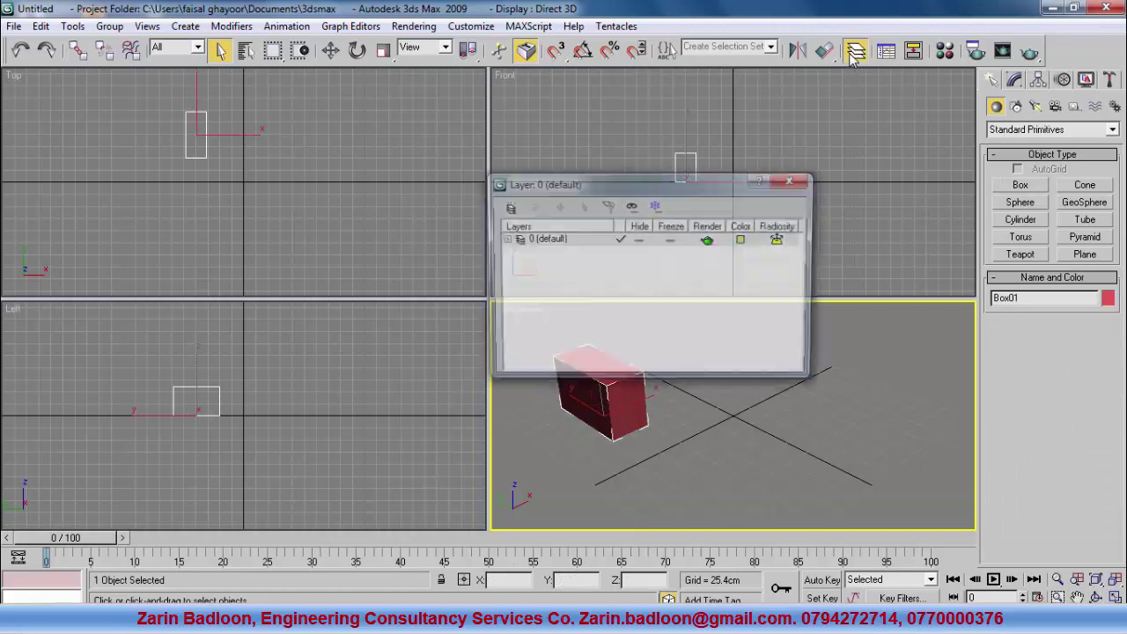
drag(676, 174, 632, 63)
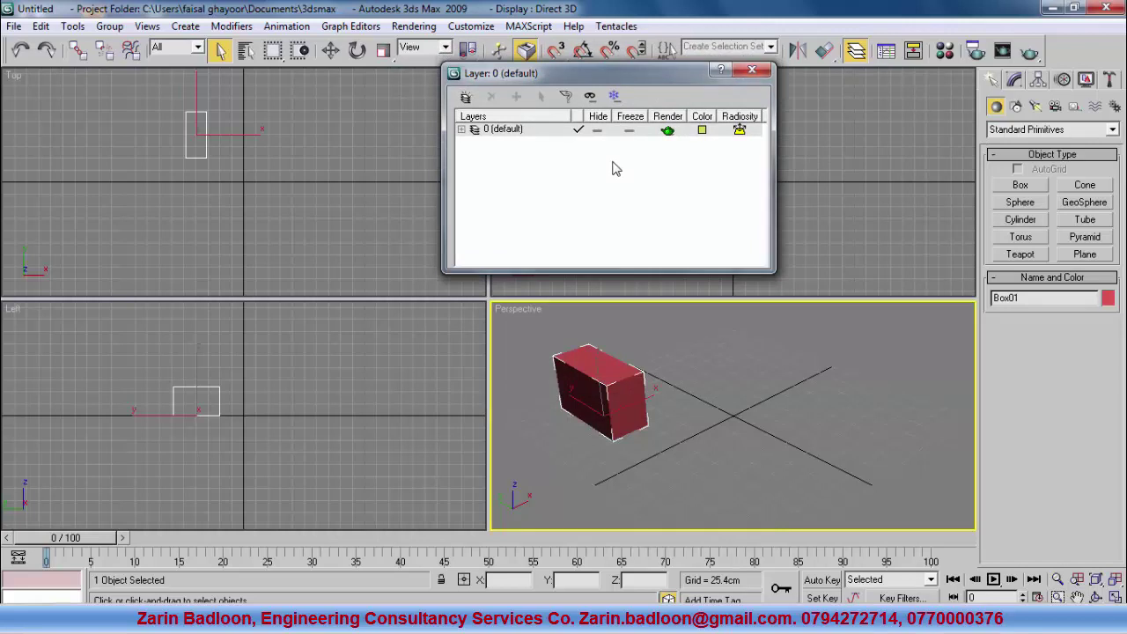
click(511, 132)
click(461, 130)
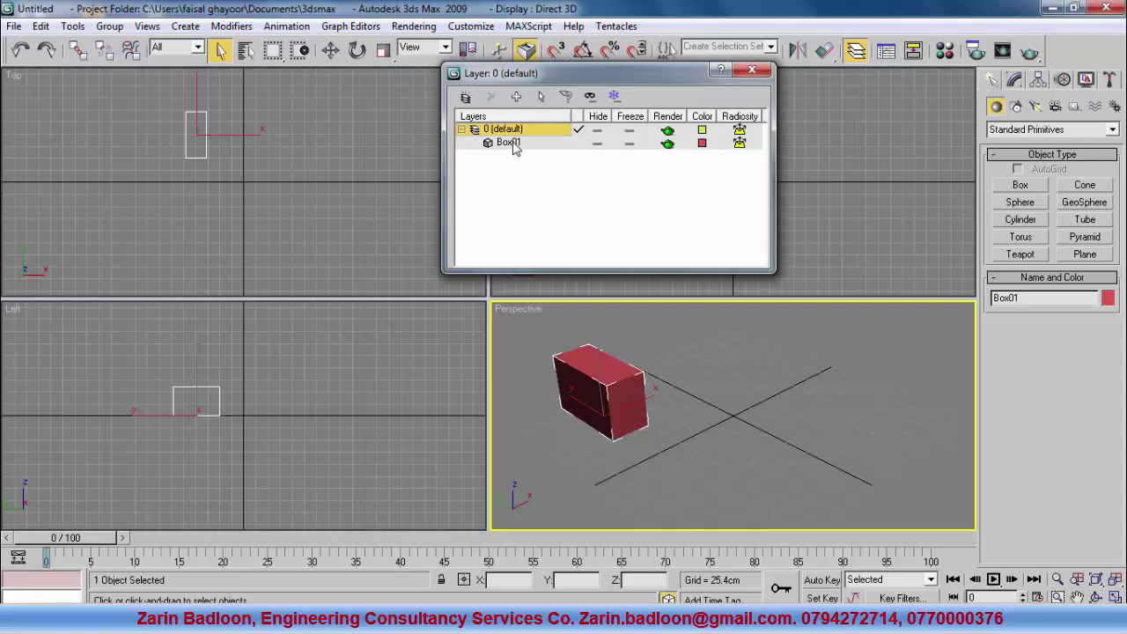
click(461, 130)
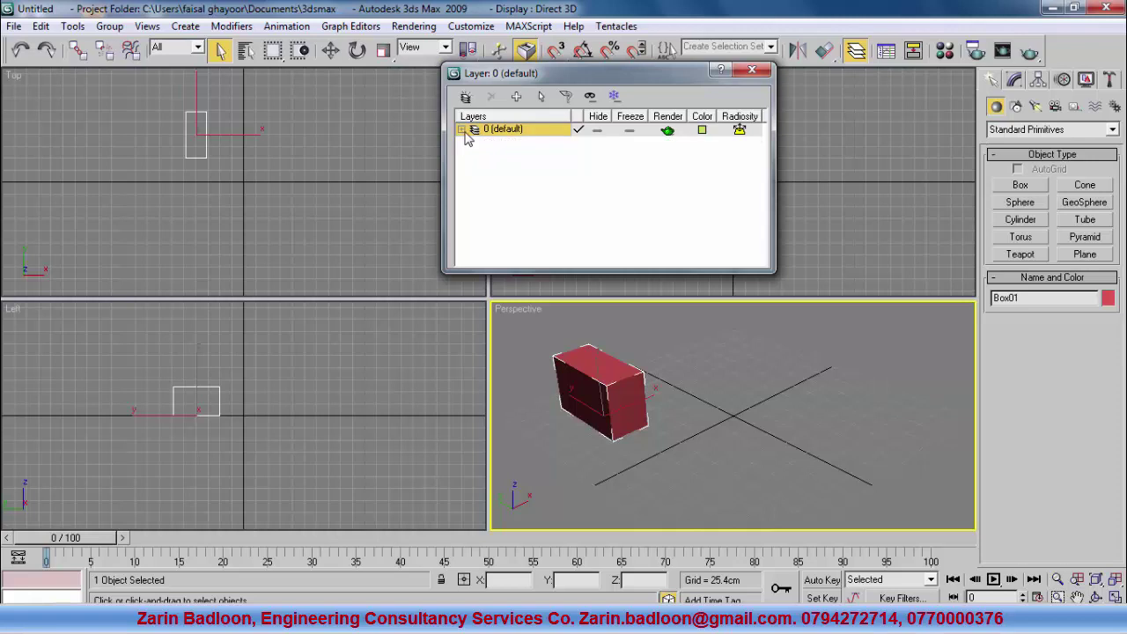
Create a tube at the grid centre in the Perspective view with radii of about 37.7 cm and 42.4 cm.
click(1085, 220)
mouse_move(731, 416)
mouse_down()
mouse_move(779, 448)
mouse_move(749, 407)
mouse_up()
click(750, 401)
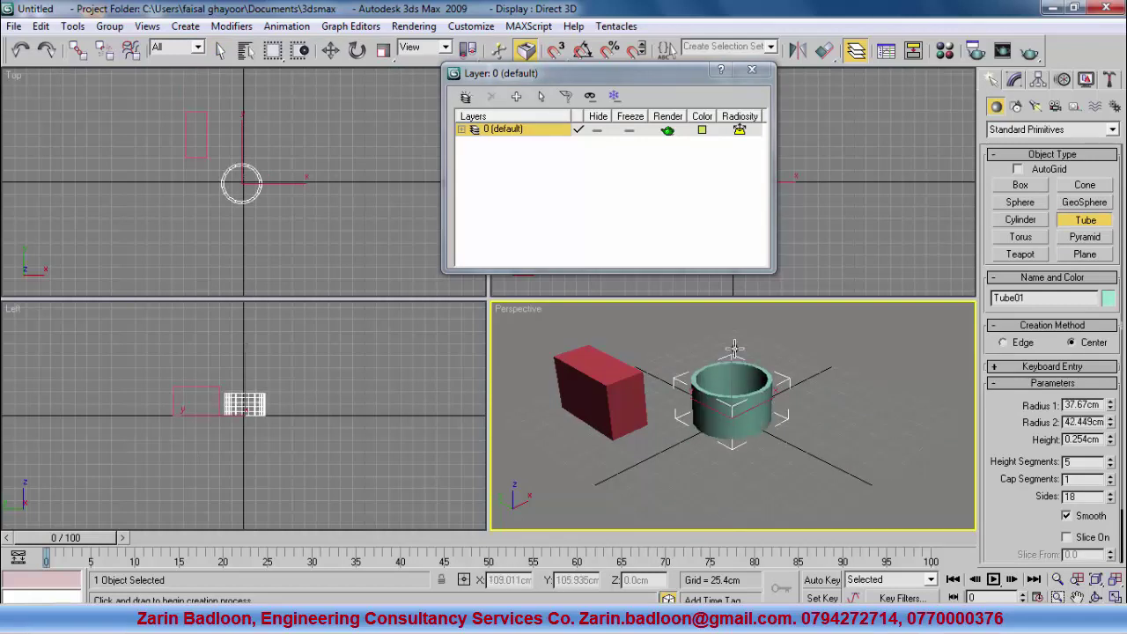
click(733, 337)
right_click(733, 338)
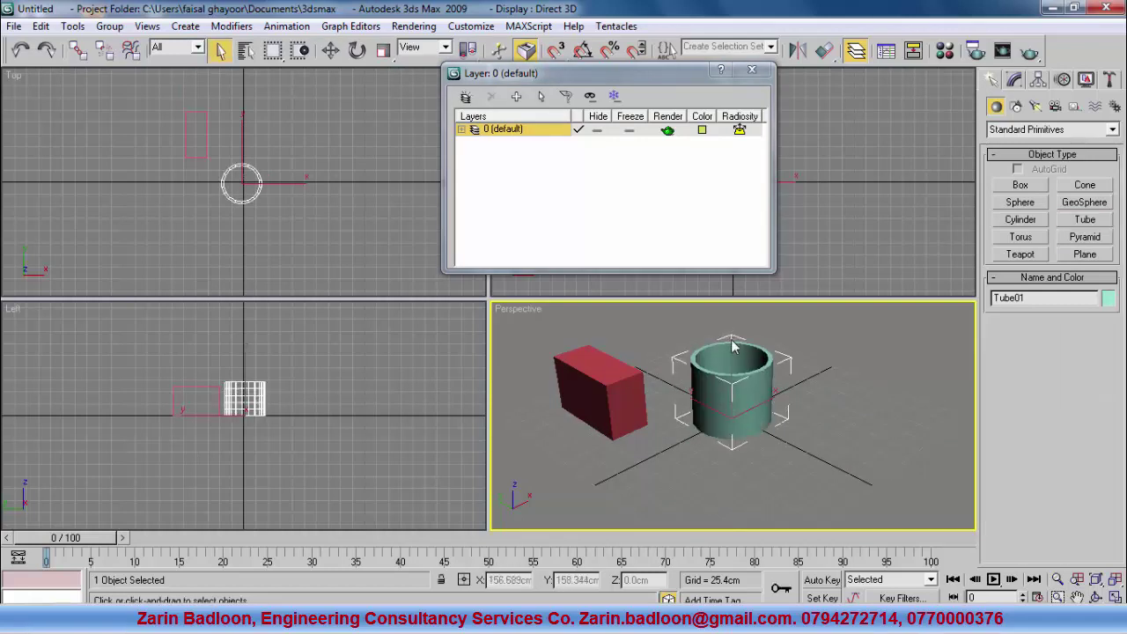
Expand layer 0 (default) to list the objects it contains.
click(462, 129)
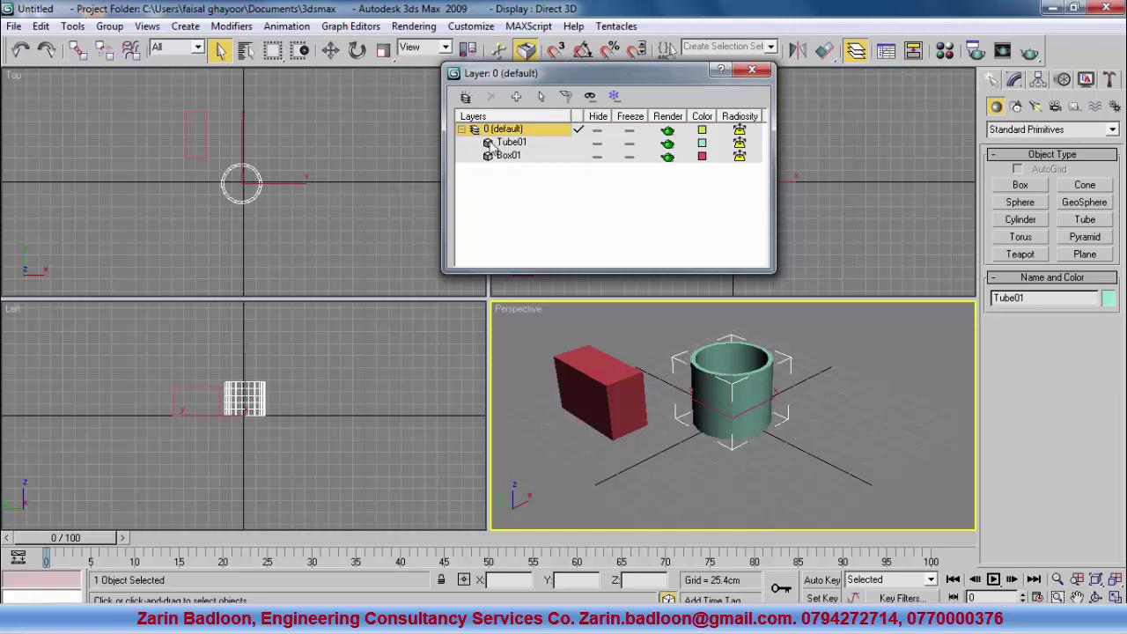
click(462, 130)
click(461, 129)
Hide and unhide the tube several times through its entry under layer 0 (default).
click(598, 145)
click(598, 144)
click(598, 145)
click(598, 144)
click(598, 145)
click(598, 144)
click(598, 144)
click(598, 145)
Hide and unhide the box, and freeze and unfreeze it, through its entry under layer 0 (default).
click(598, 156)
click(598, 156)
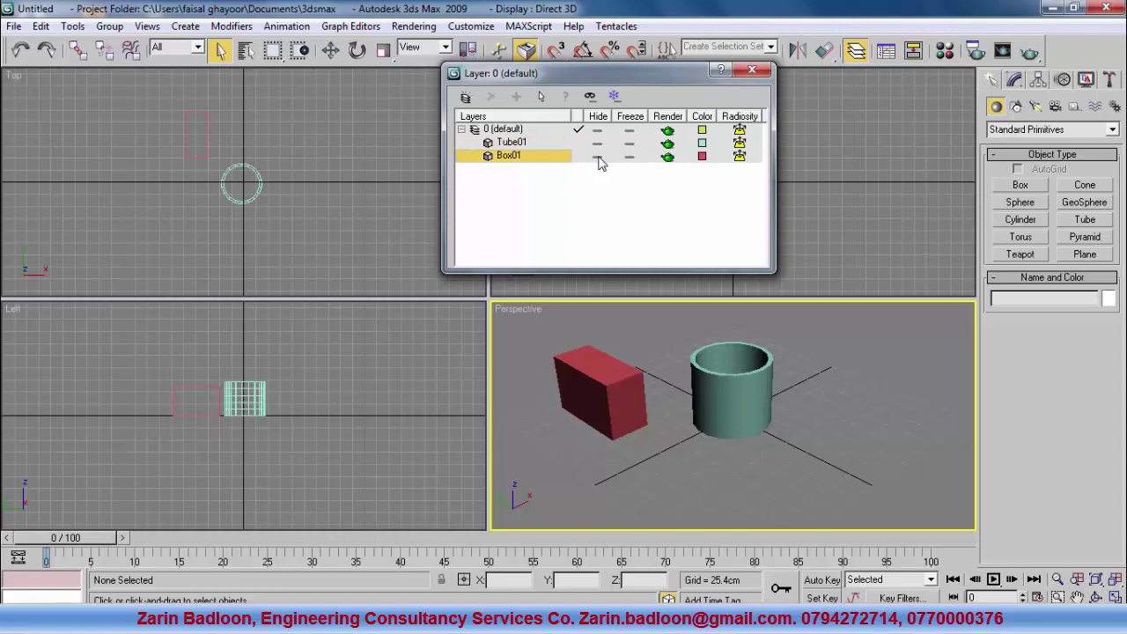
click(598, 157)
click(598, 157)
click(629, 157)
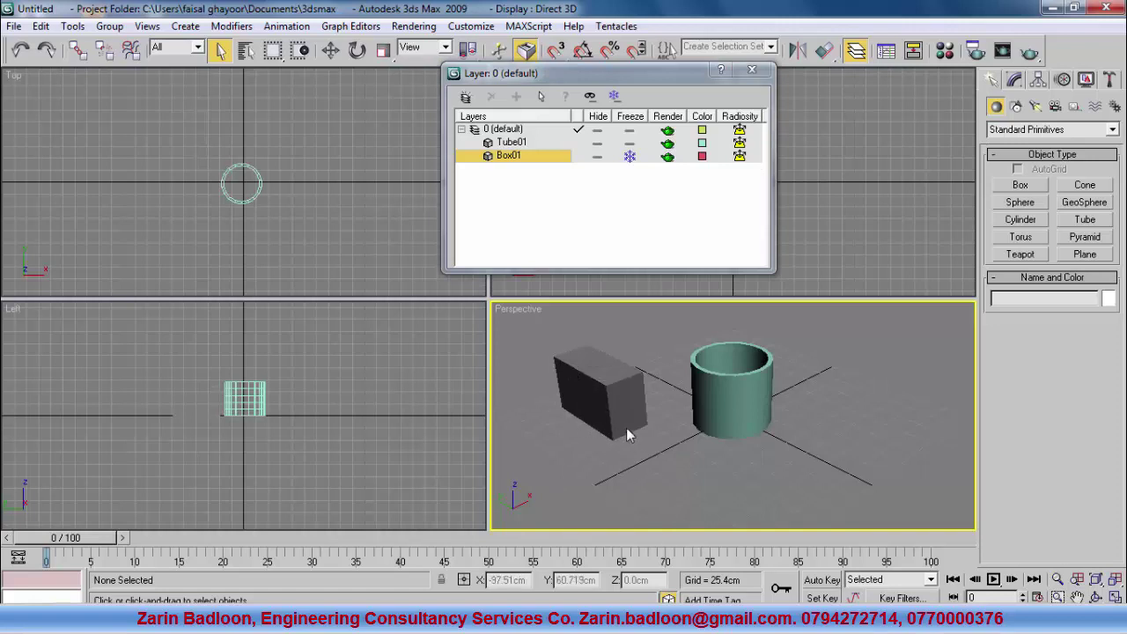
click(630, 157)
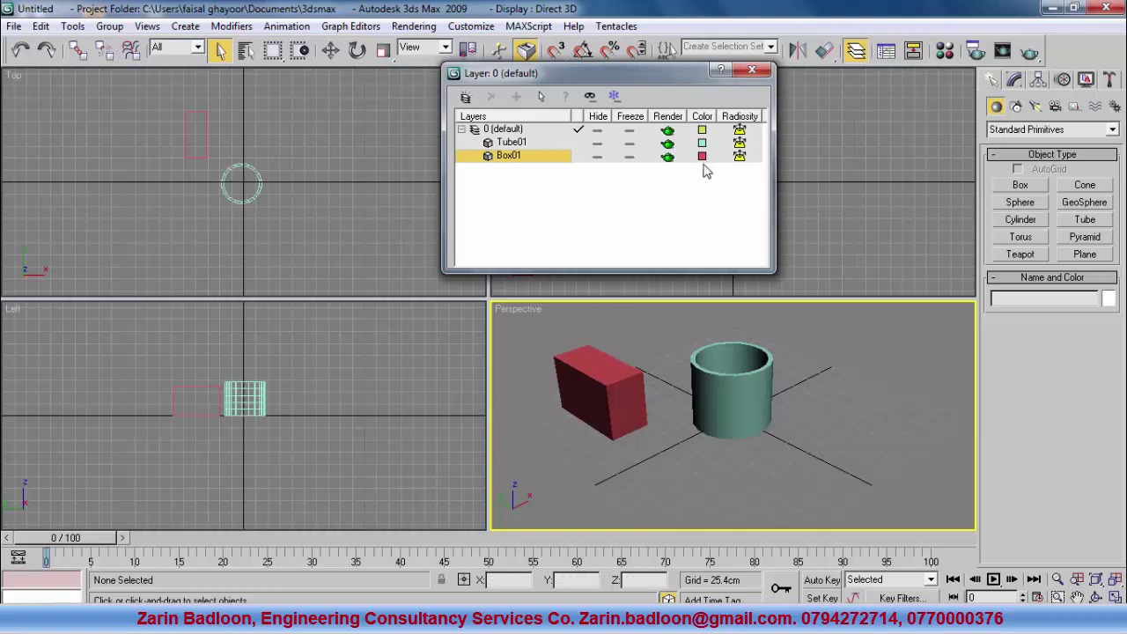
Change the box's object colour to the golden yellow swatch of the 3ds Max palette.
click(701, 157)
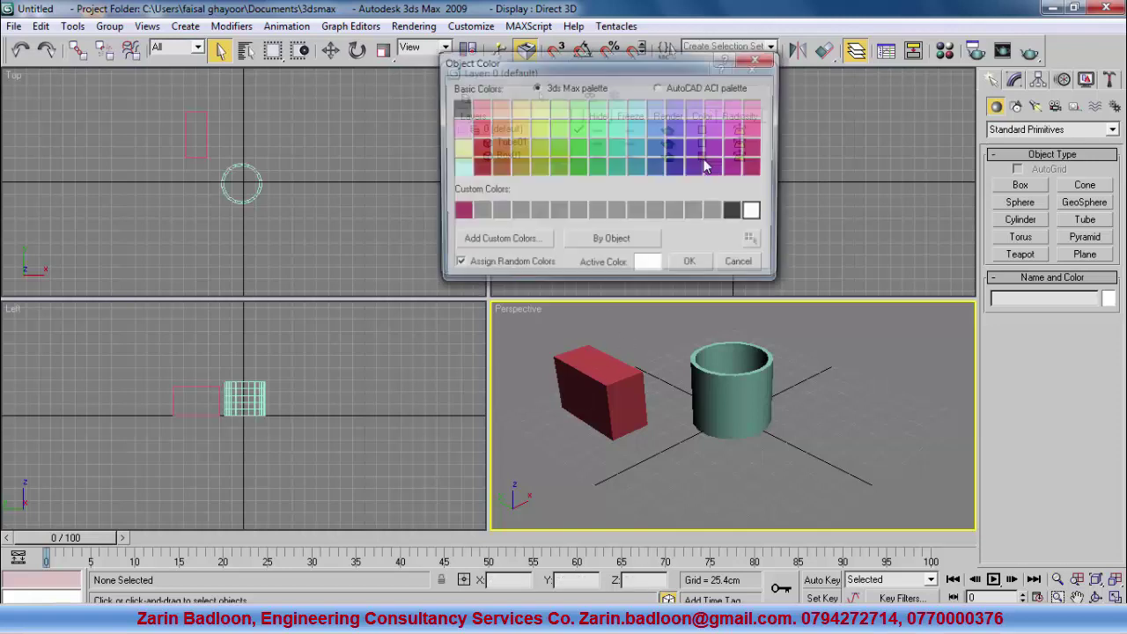
click(518, 129)
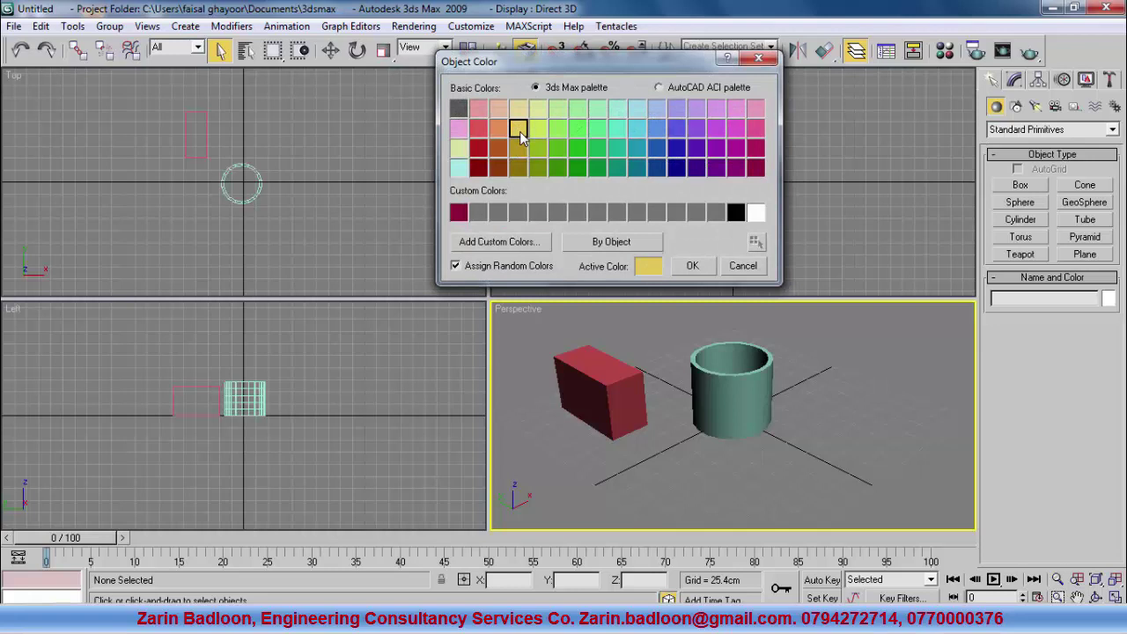
click(701, 266)
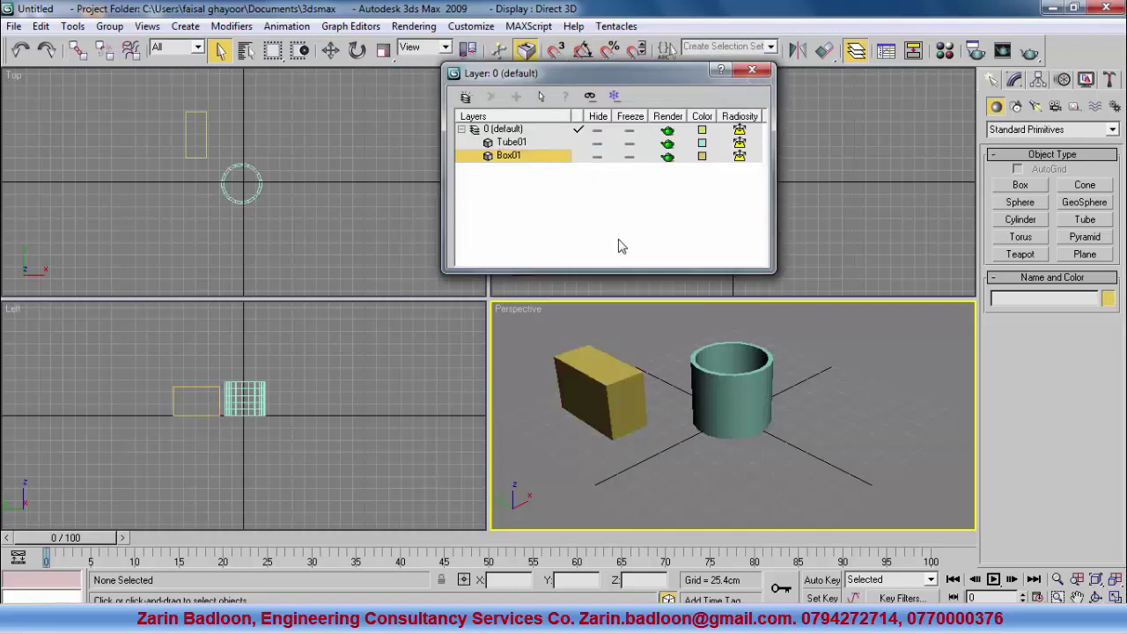
Set the colour of layer 0 (default) to golden yellow and select Box01 by that colour.
click(526, 131)
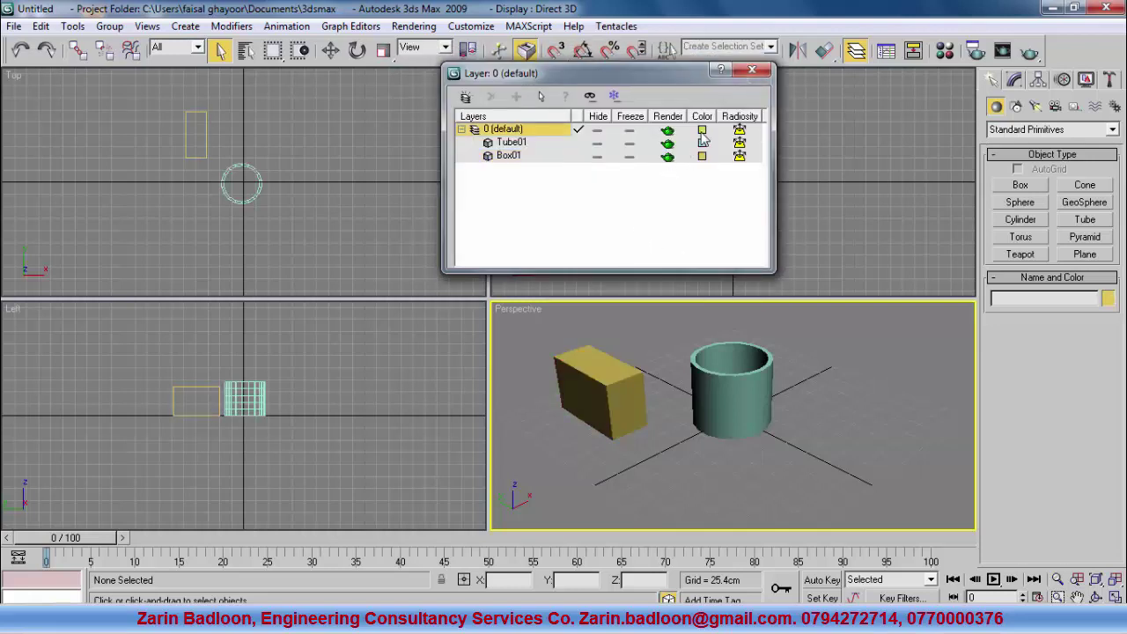
click(701, 130)
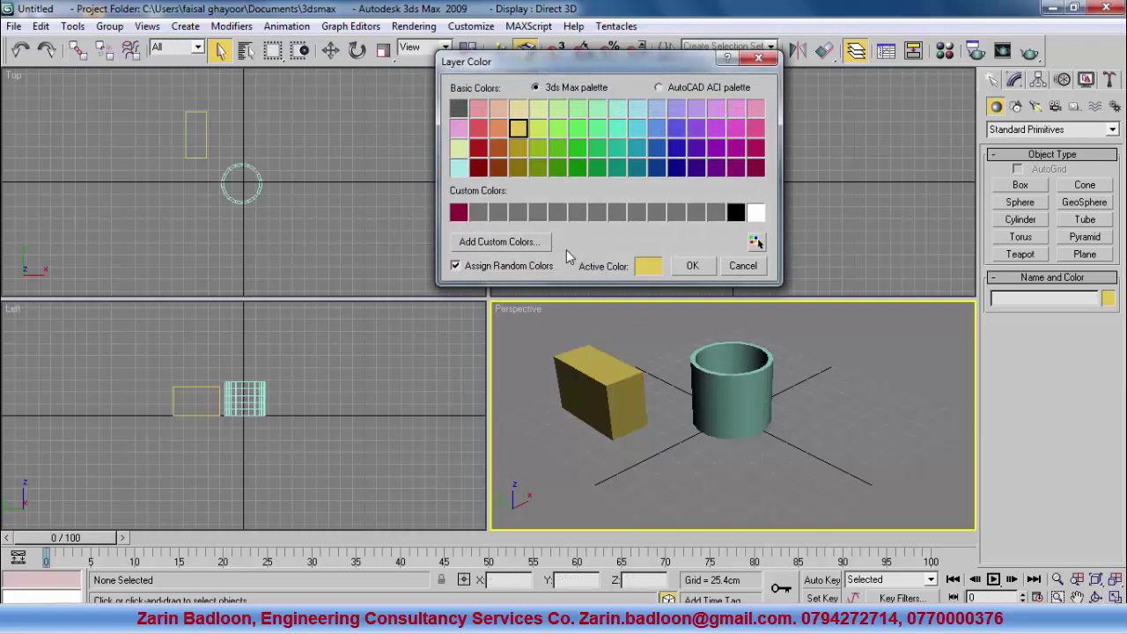
click(757, 243)
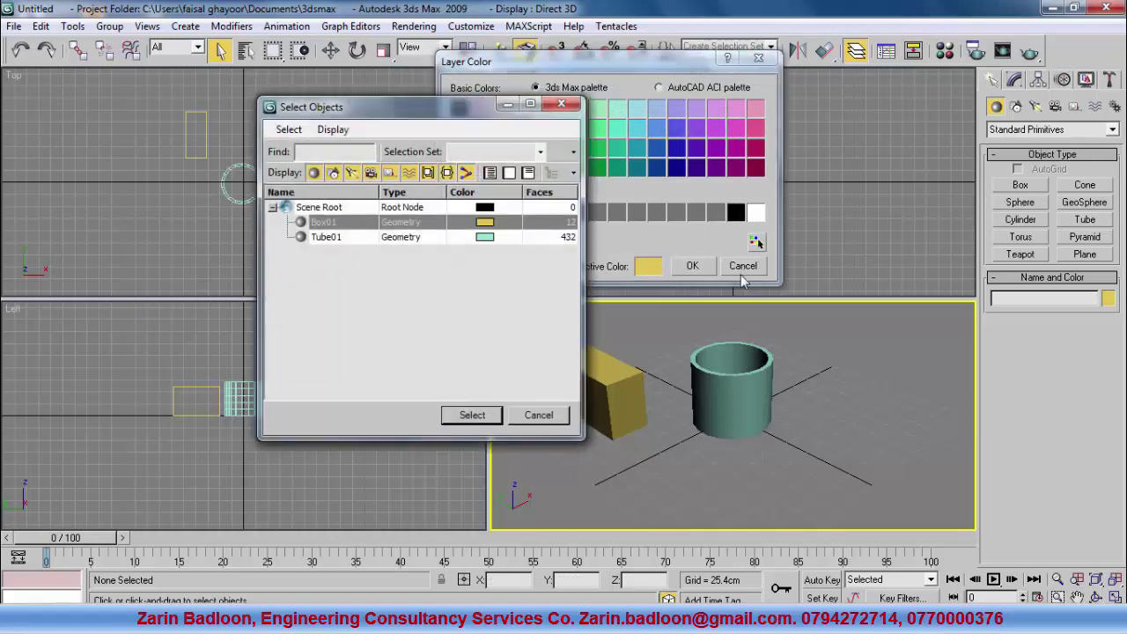
click(326, 237)
click(323, 222)
click(472, 414)
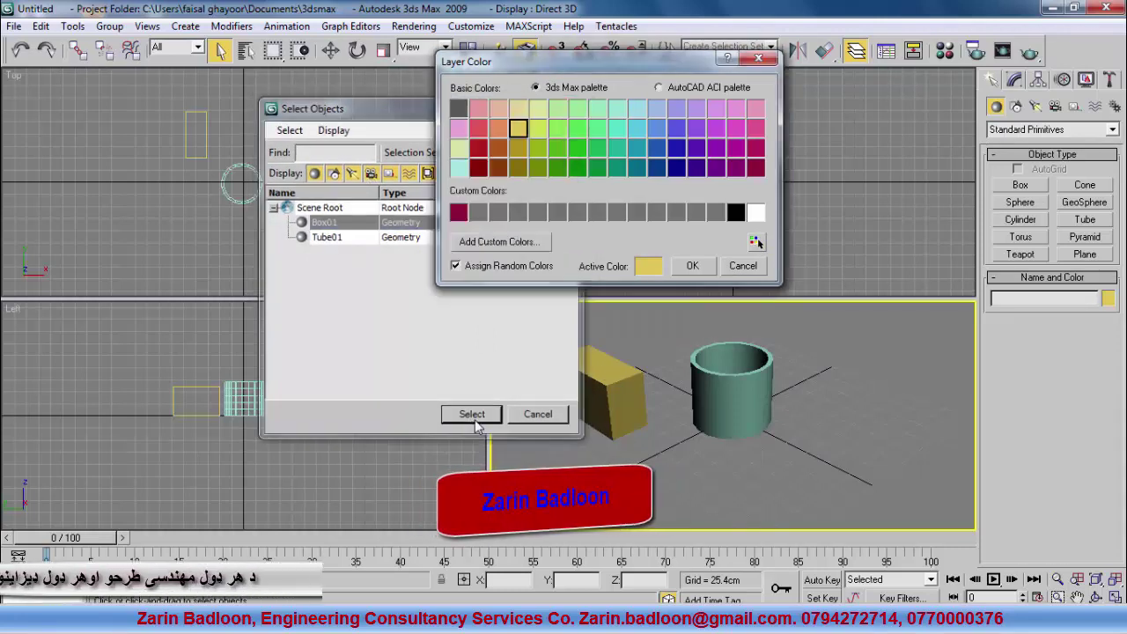
click(693, 265)
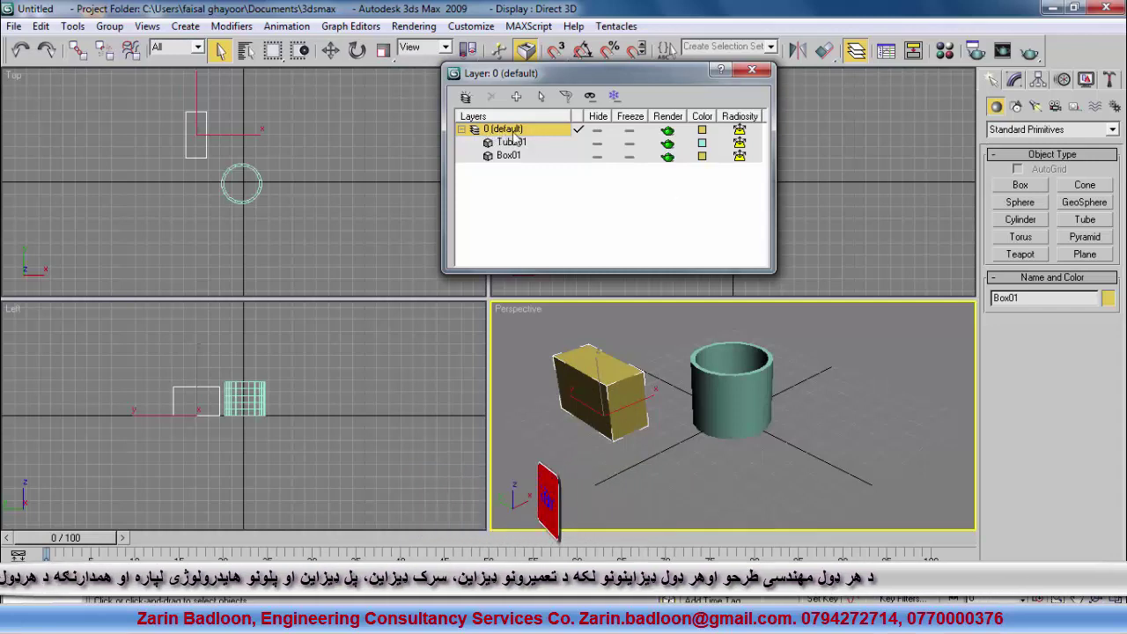
Switch the tube's object colour from By Object to By Layer and check the setting.
click(702, 131)
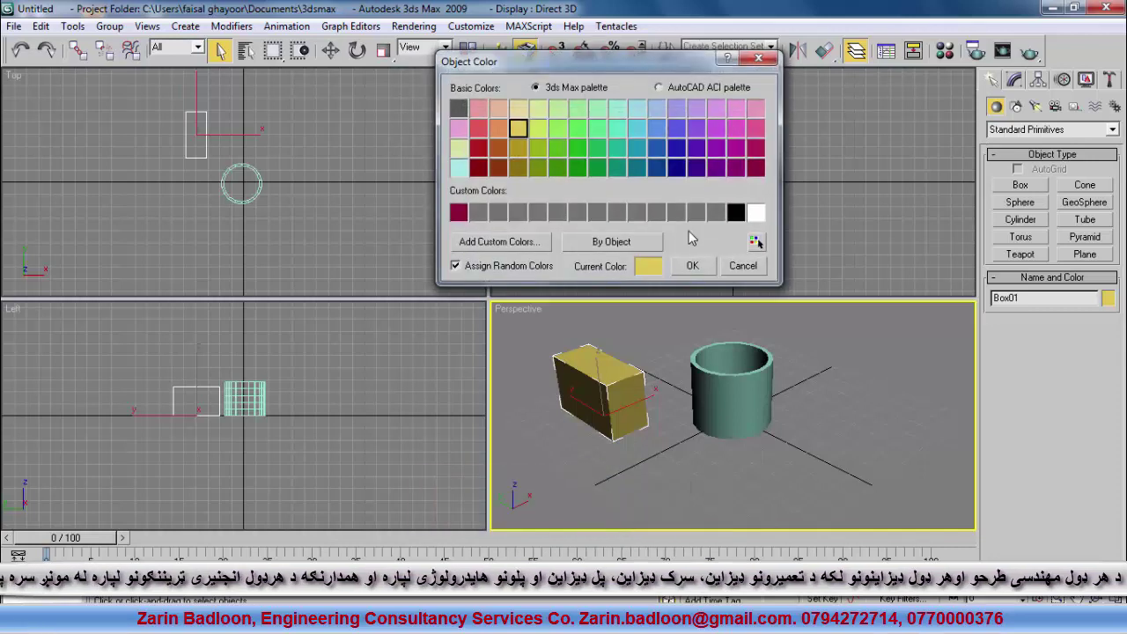
click(592, 247)
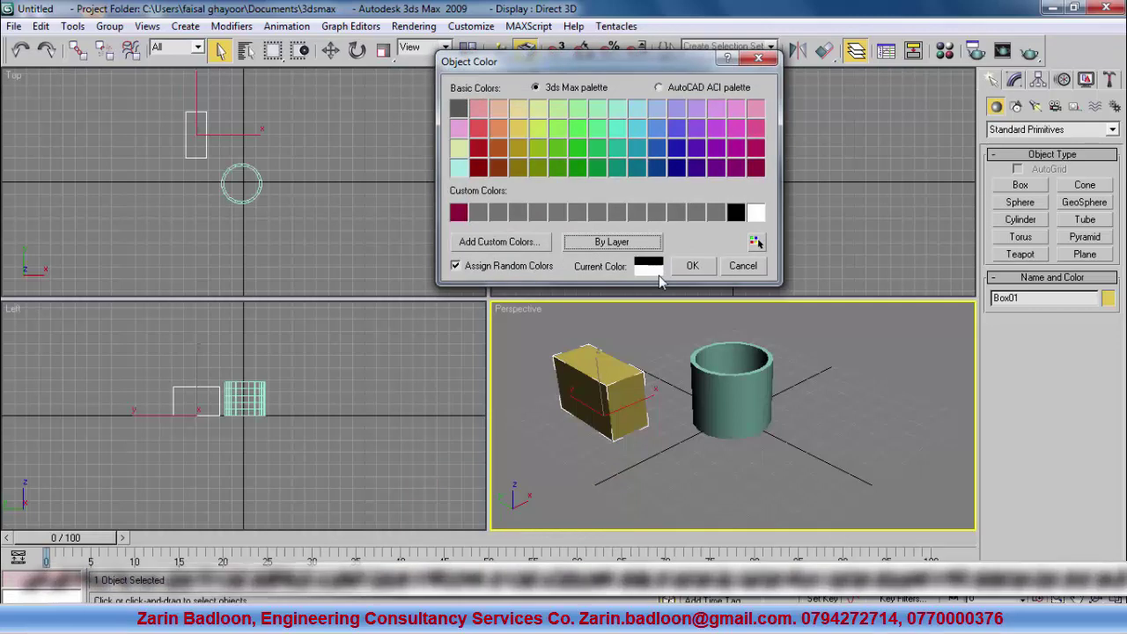
click(692, 266)
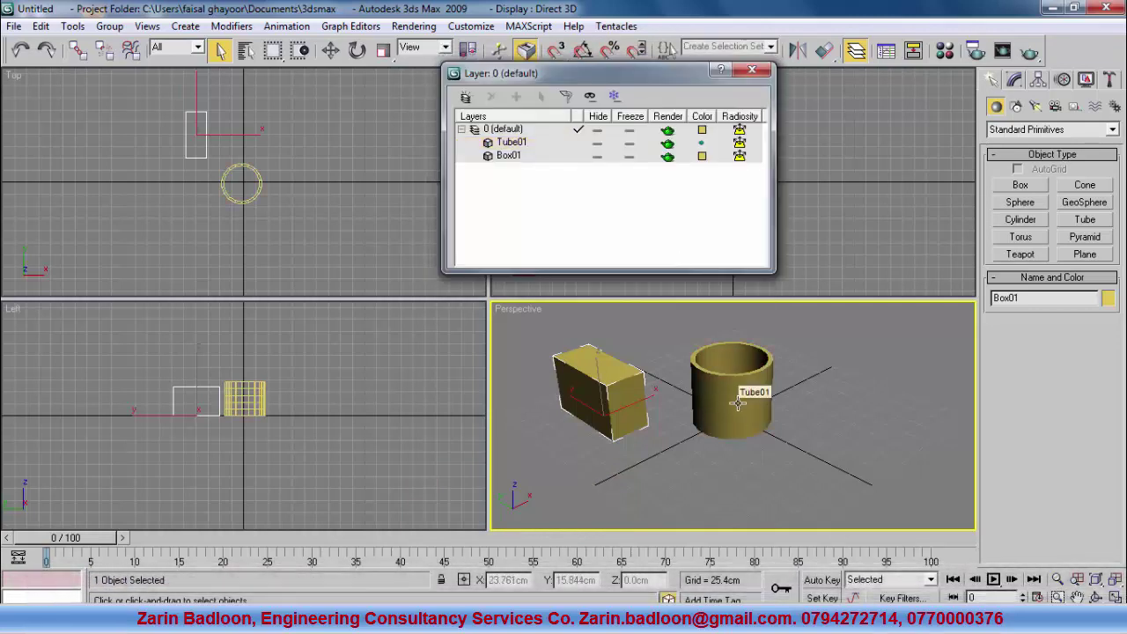
click(702, 142)
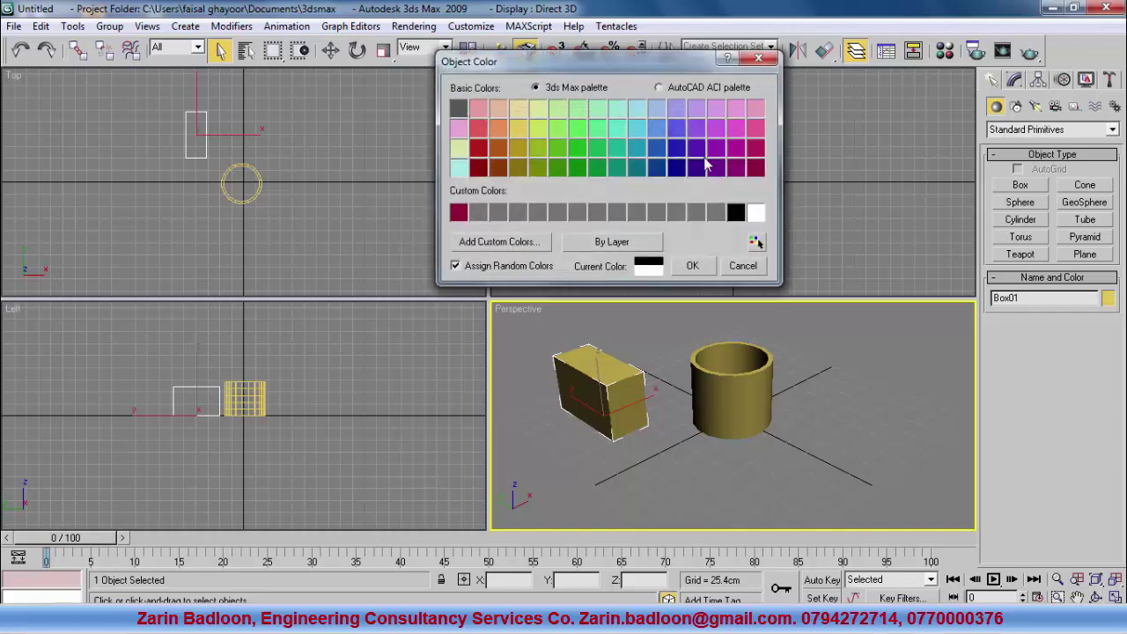
click(758, 59)
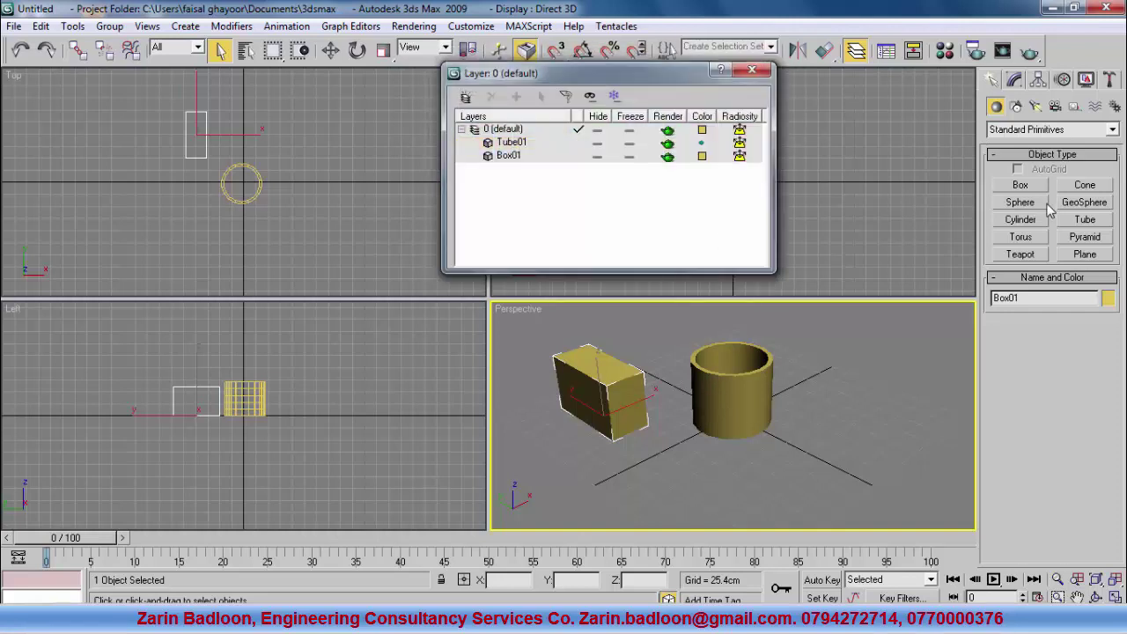
Create a geosphere with a radius of about 29.7 cm in front of the tube in the Perspective view.
click(1082, 203)
mouse_move(800, 434)
mouse_down()
mouse_move(826, 458)
mouse_move(812, 450)
mouse_up()
right_click(808, 458)
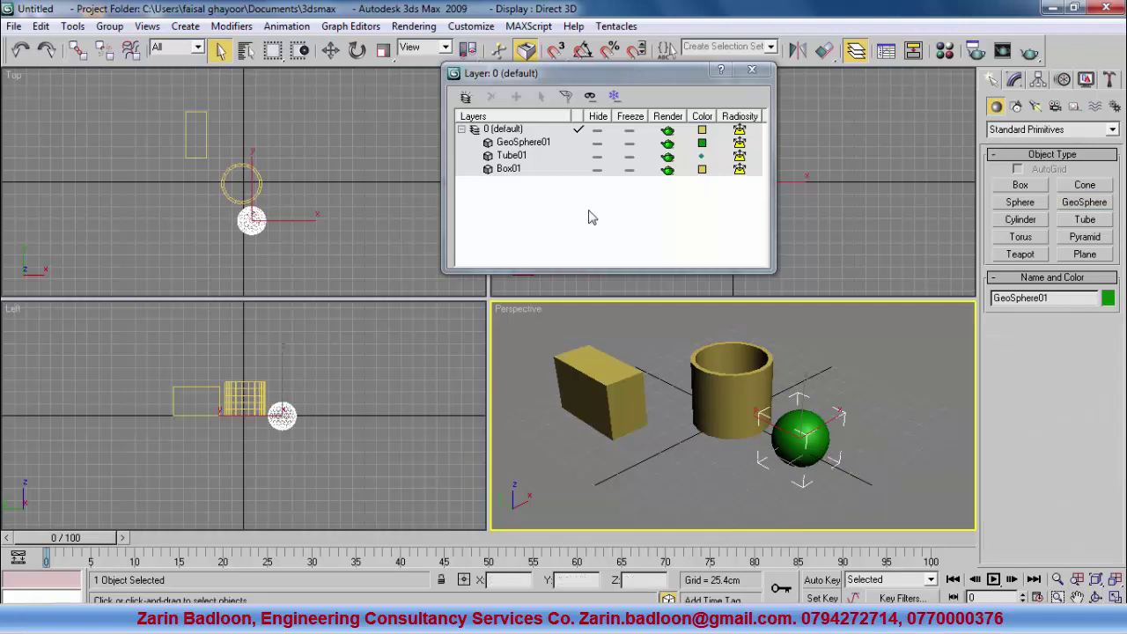
Set the colour of layer 0 (default) to the dark green swatch and close the layer manager.
click(504, 131)
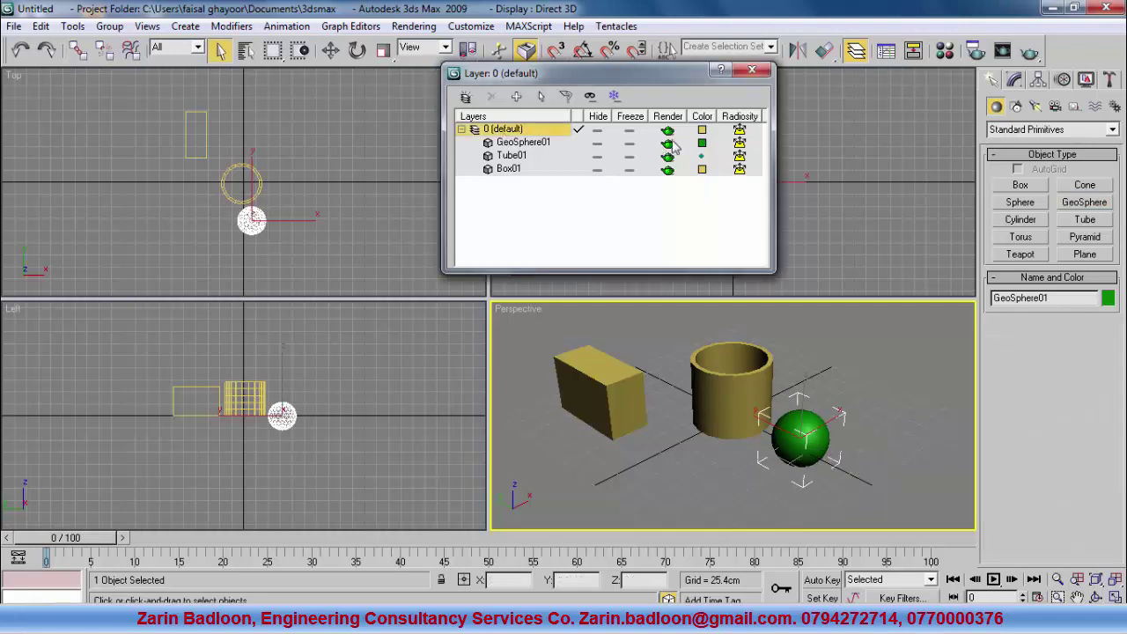
click(703, 131)
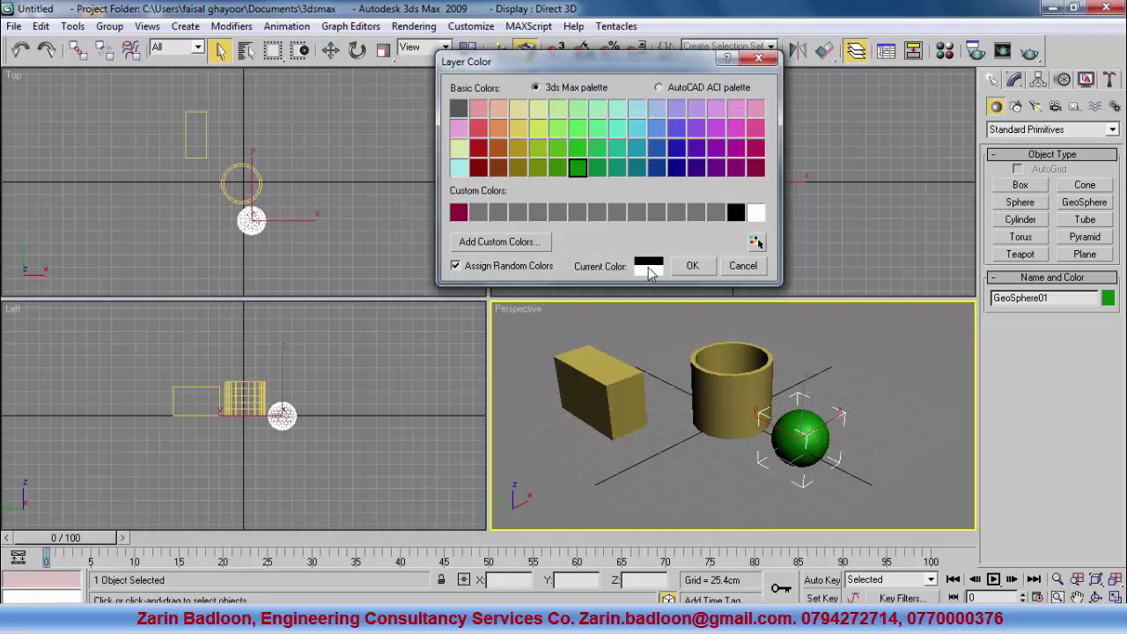
click(740, 270)
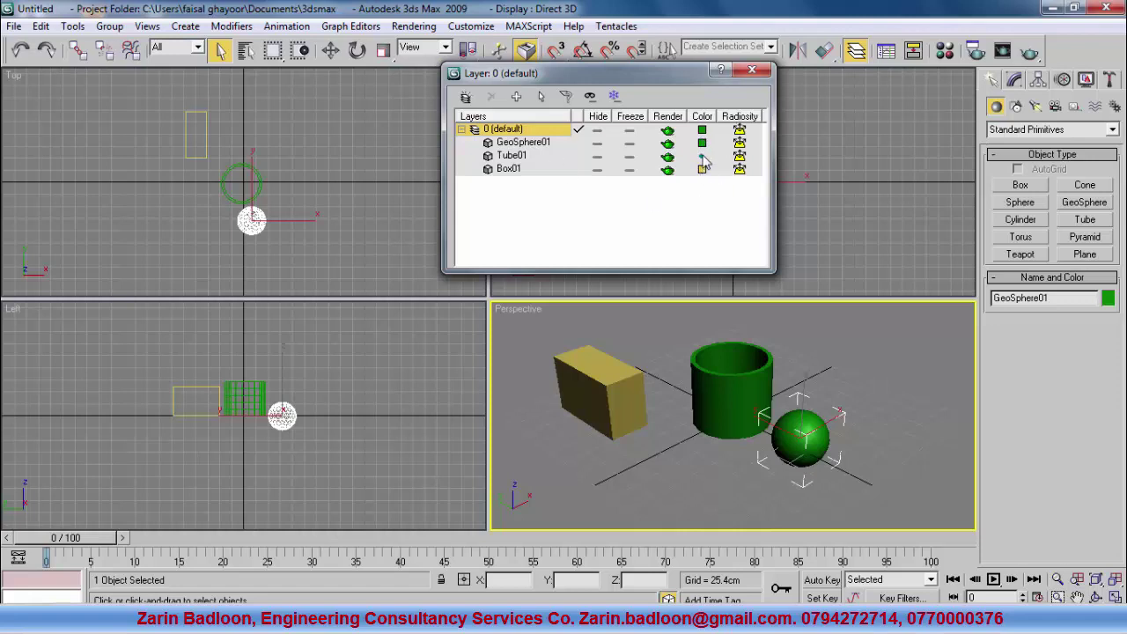
click(753, 70)
Try the By Layer colour mode on the geosphere, return it to By Object, and recolour it with the pale yellow-green swatch.
click(1015, 81)
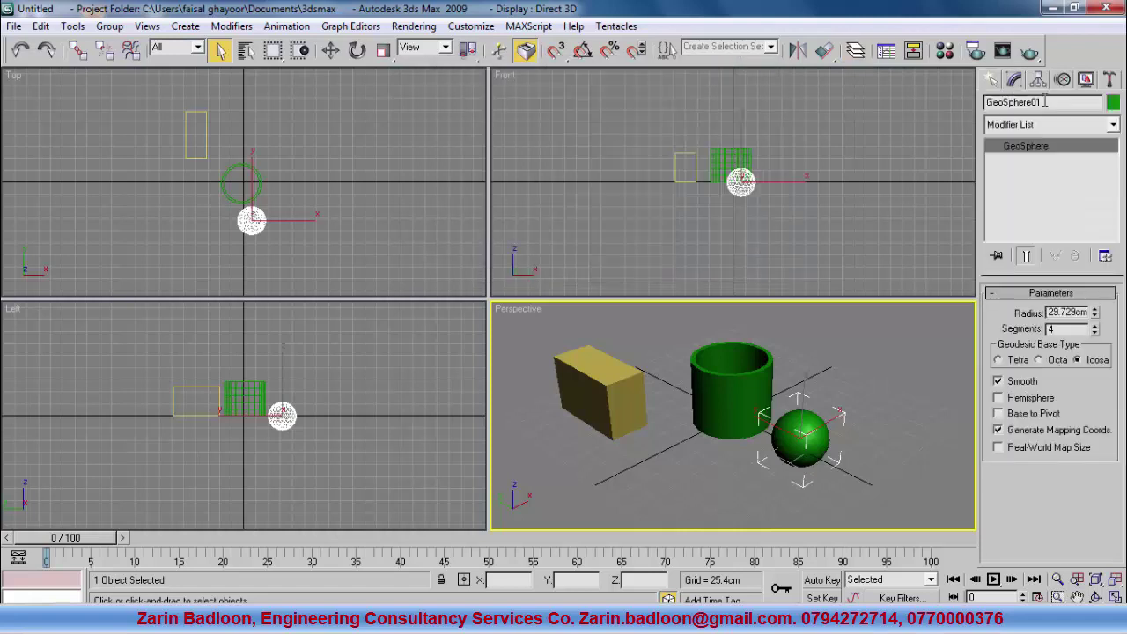
click(1113, 103)
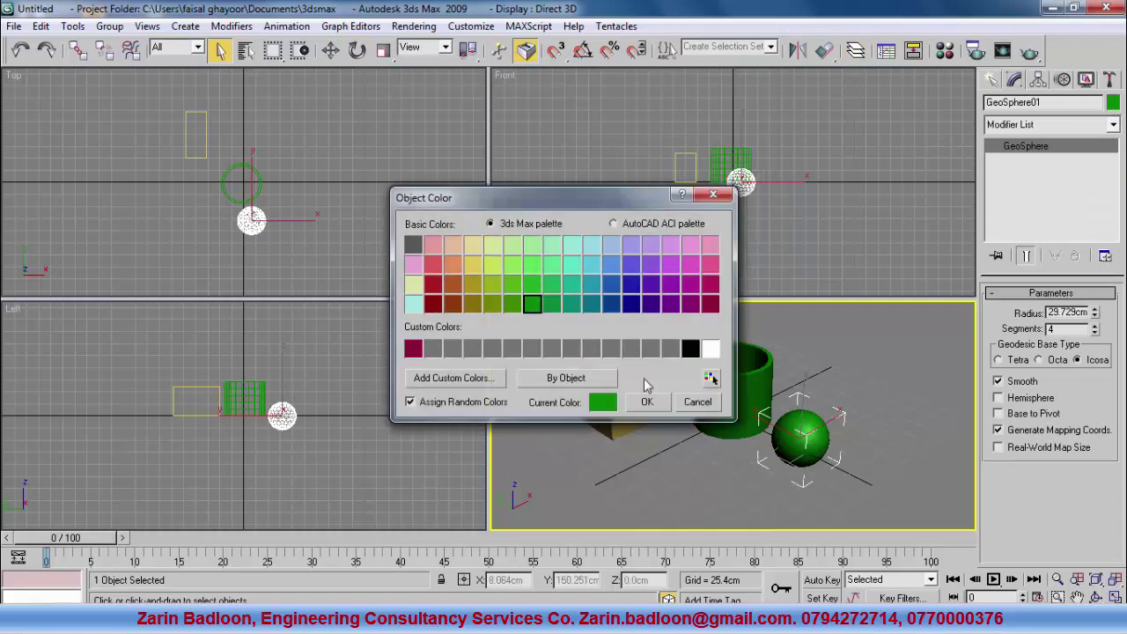
click(549, 382)
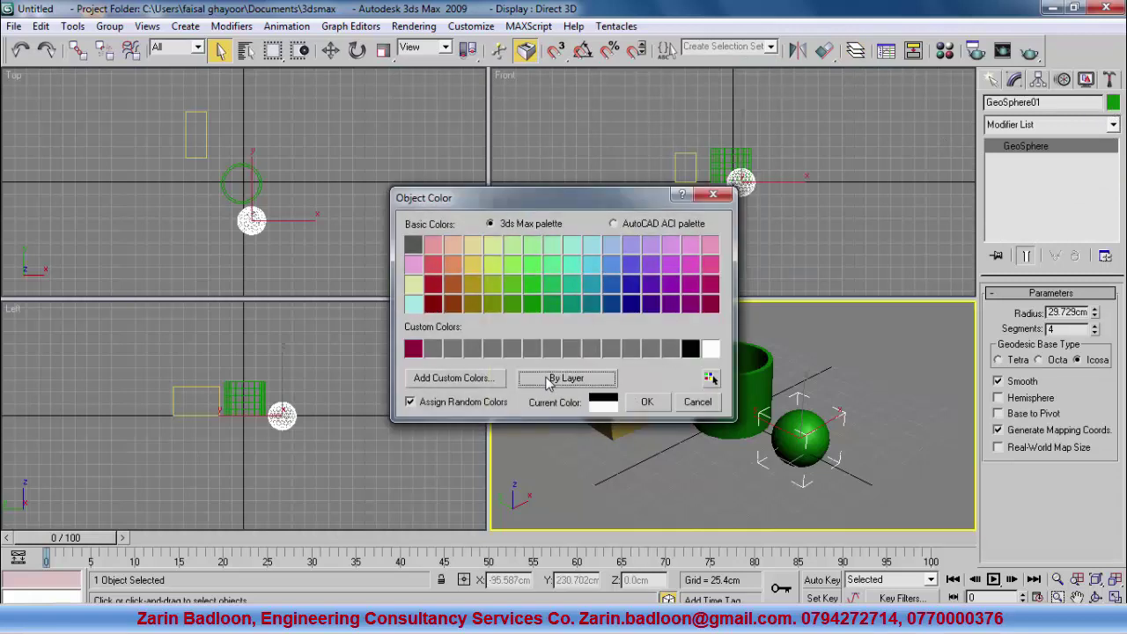
click(557, 382)
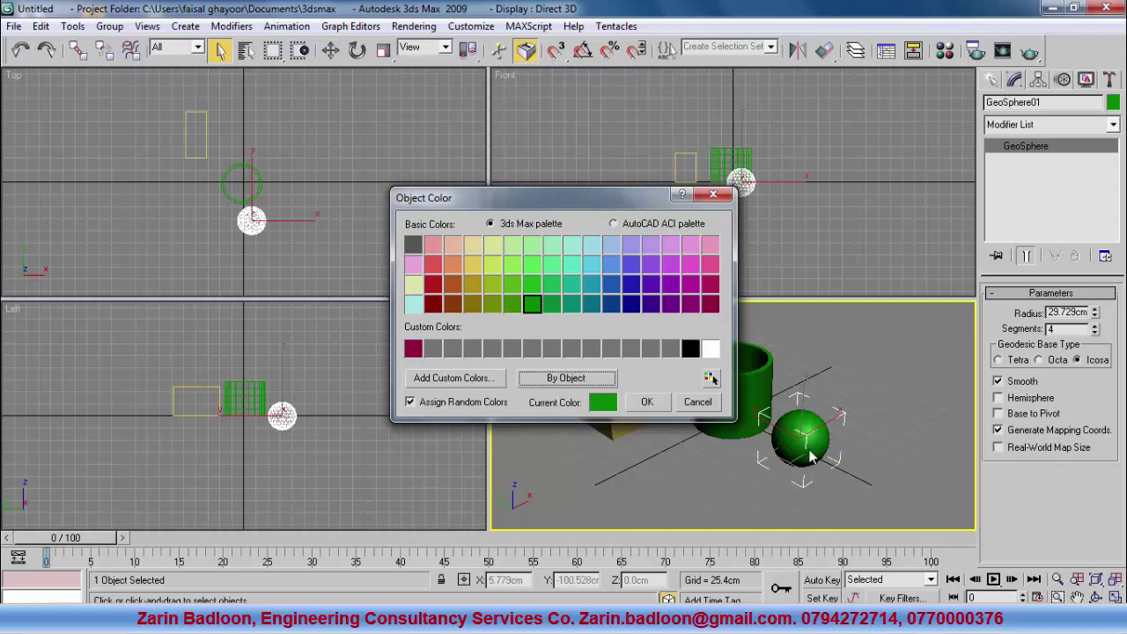
click(566, 381)
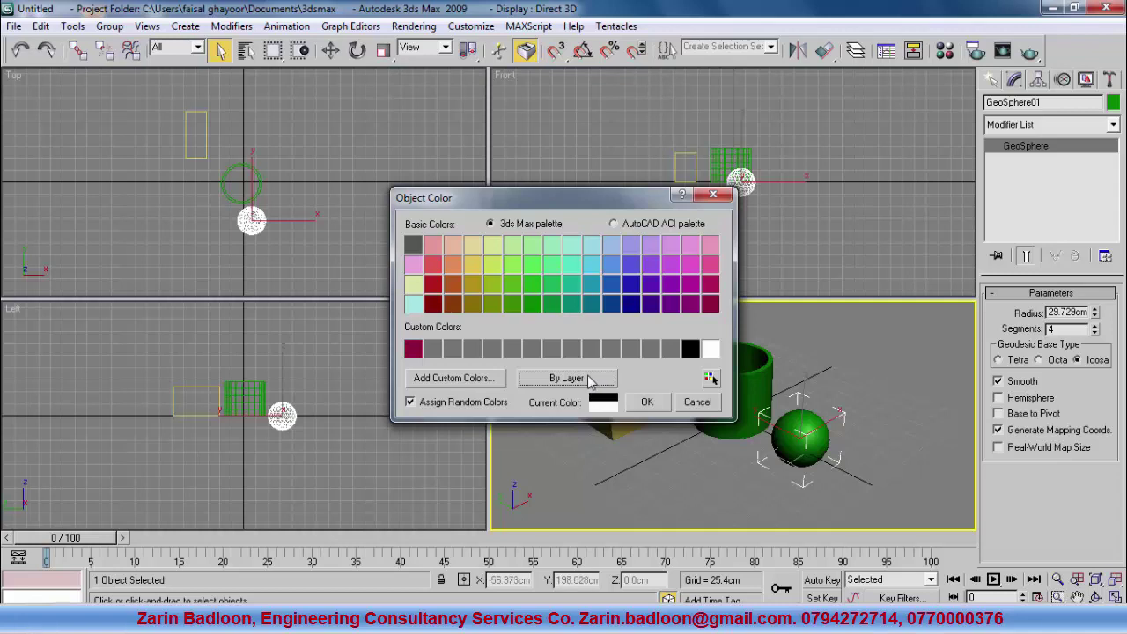
click(589, 381)
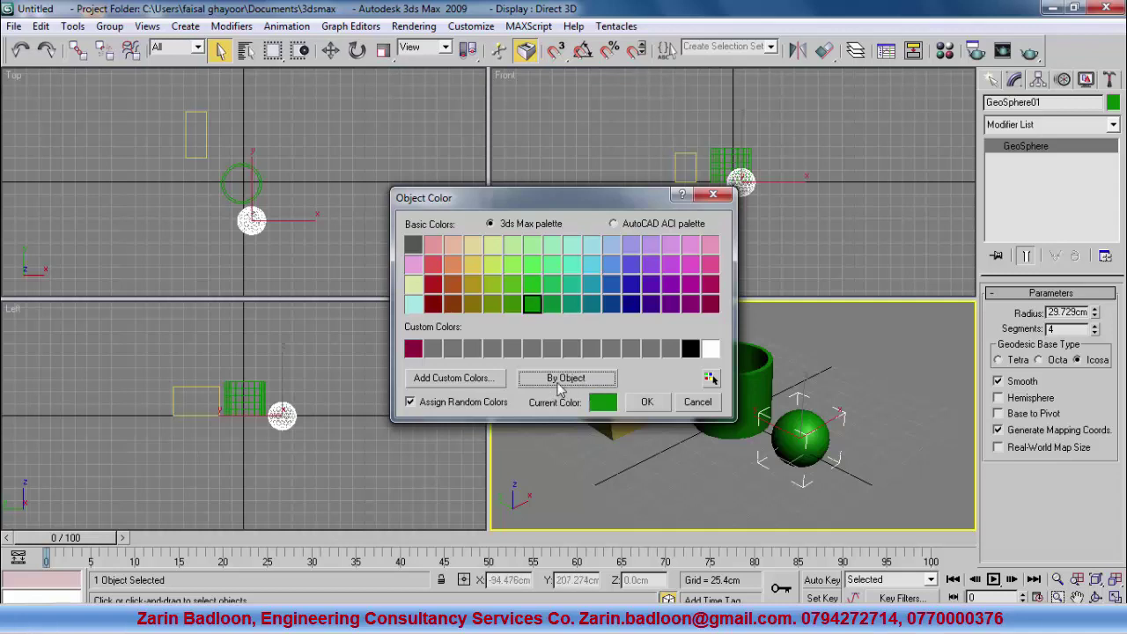
click(439, 285)
click(414, 284)
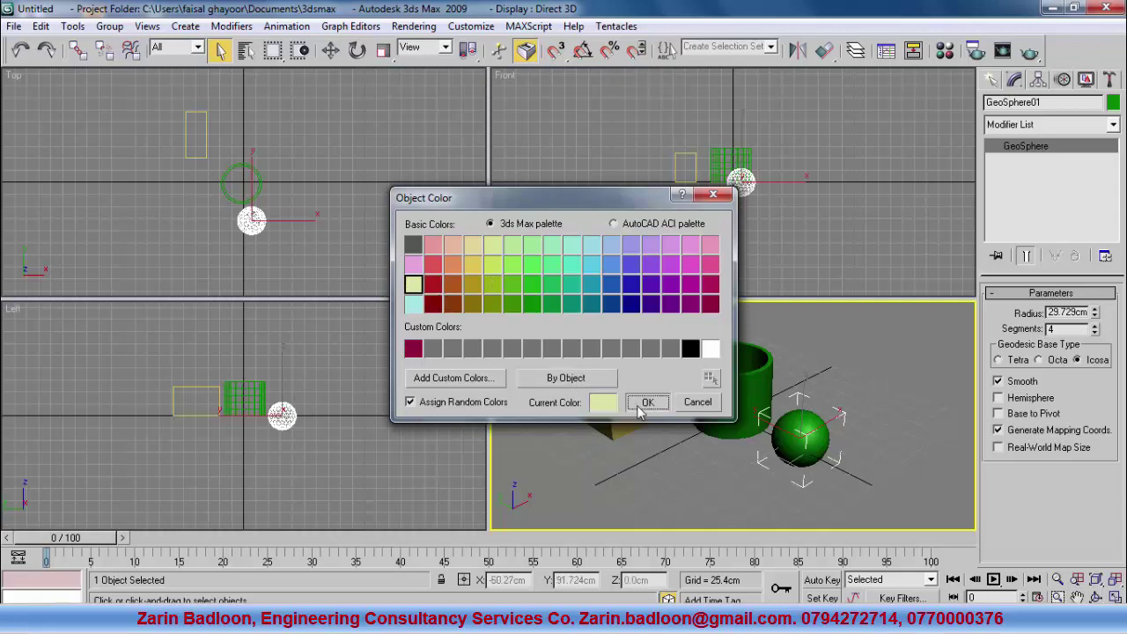
click(647, 401)
click(702, 469)
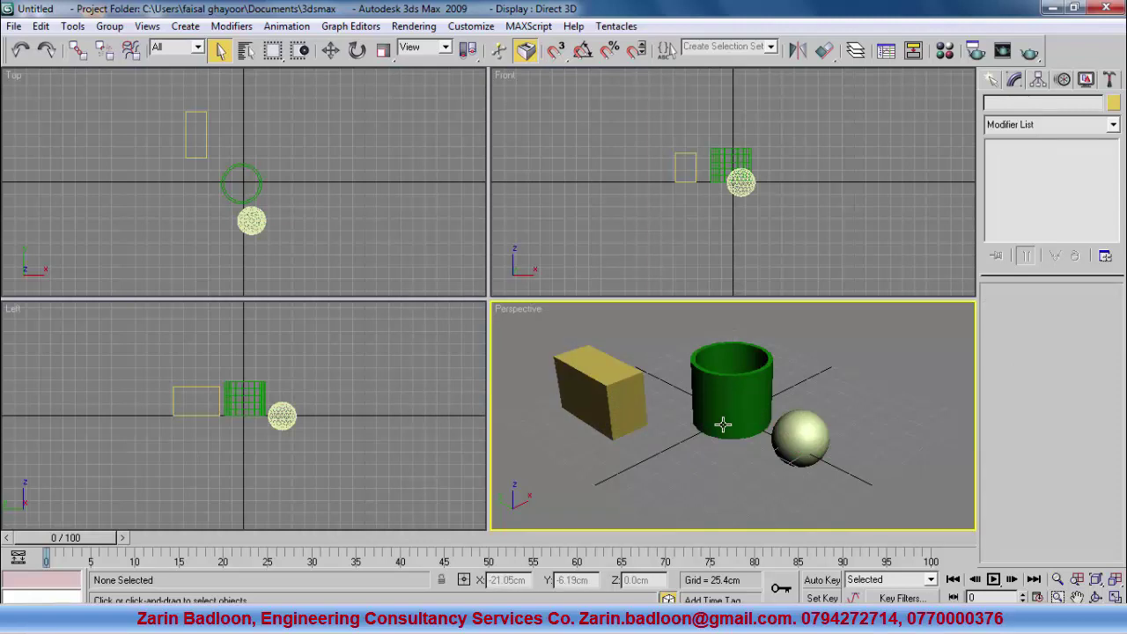
Add a new layer in the layer manager and open its name for editing, keeping the default name.
click(856, 50)
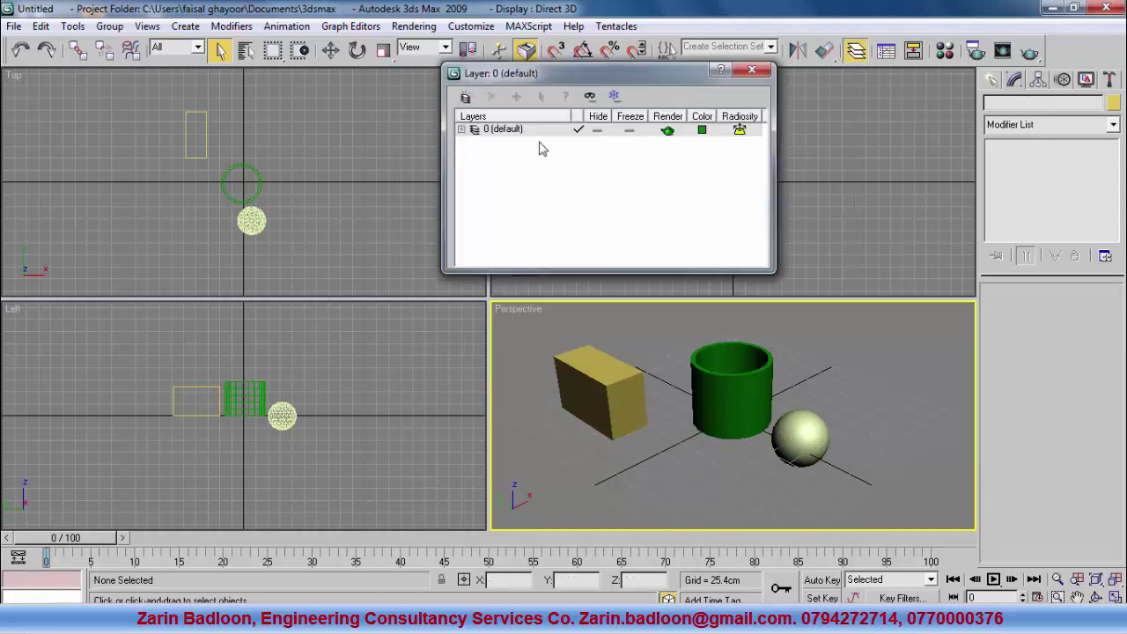
click(466, 97)
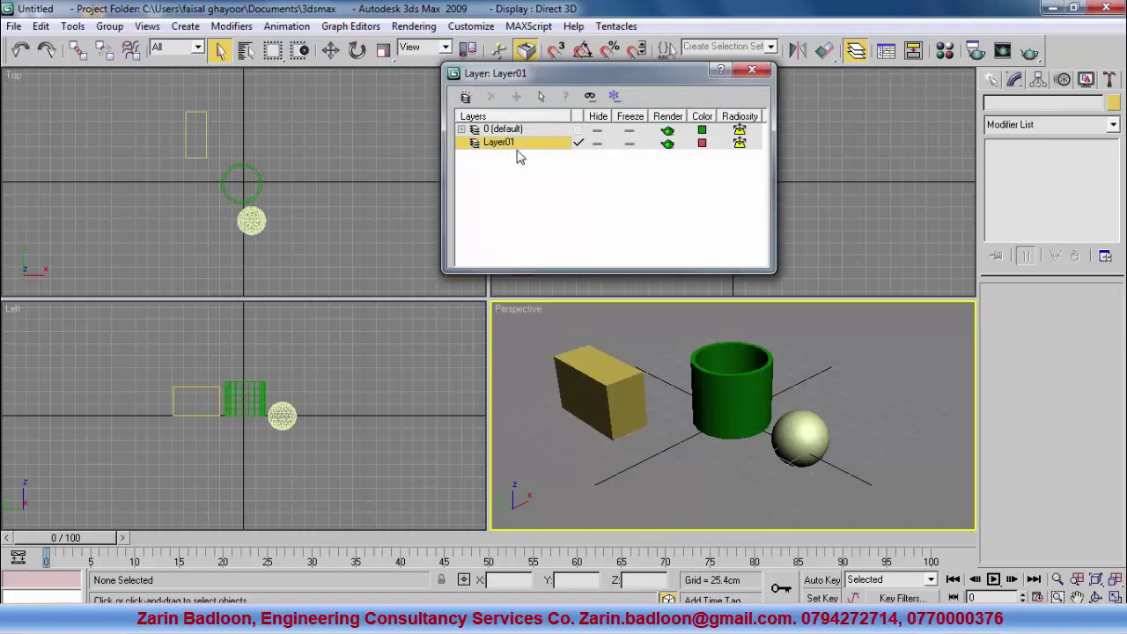
right_click(493, 146)
click(511, 157)
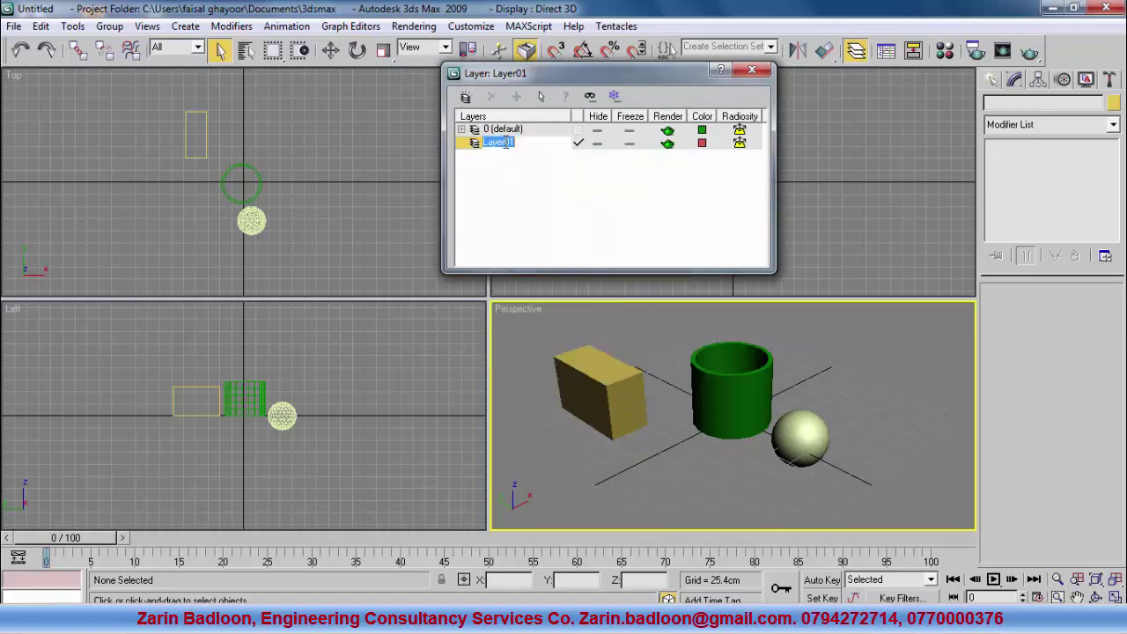
click(530, 204)
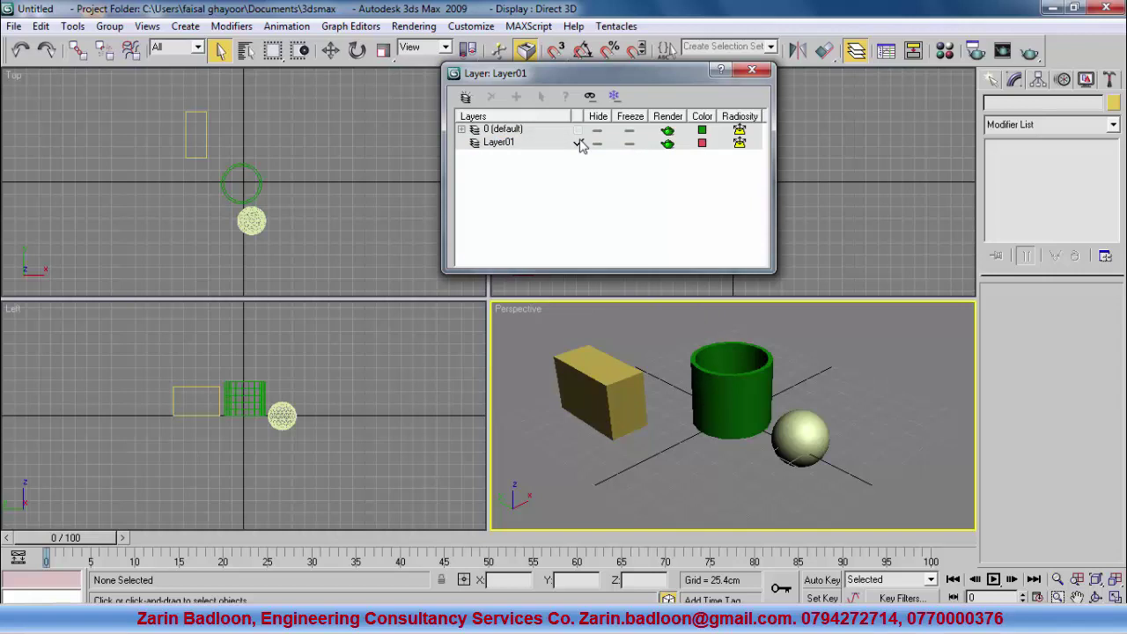
Toggle the current-layer mark of Layer01 and make layer 0 (default) the current layer.
click(578, 143)
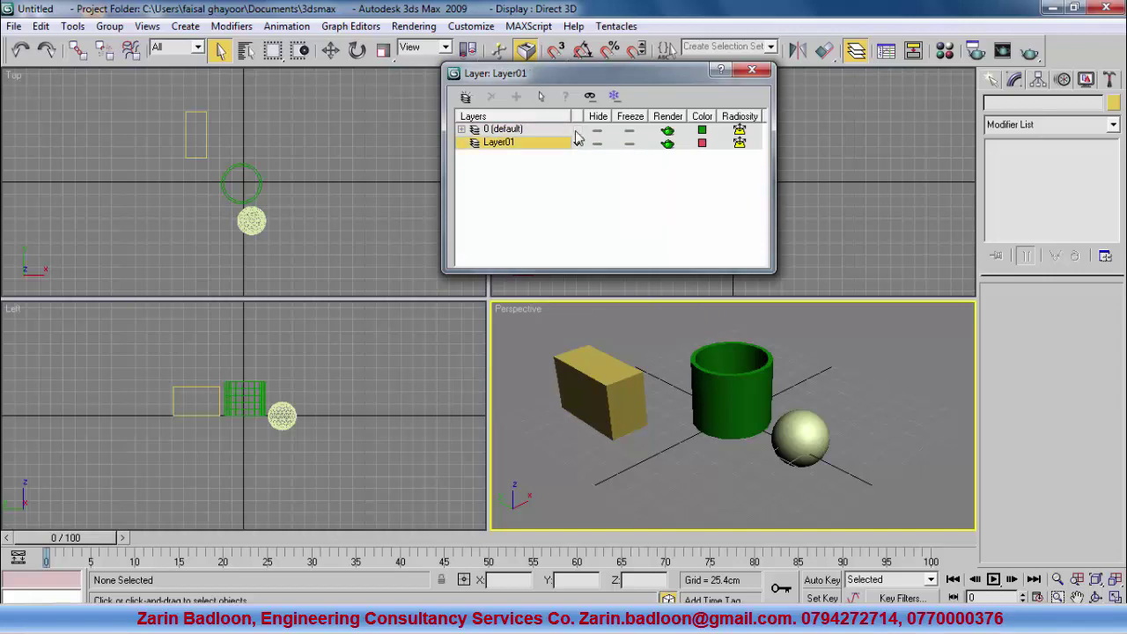
click(579, 143)
click(579, 144)
click(580, 145)
click(579, 147)
click(578, 130)
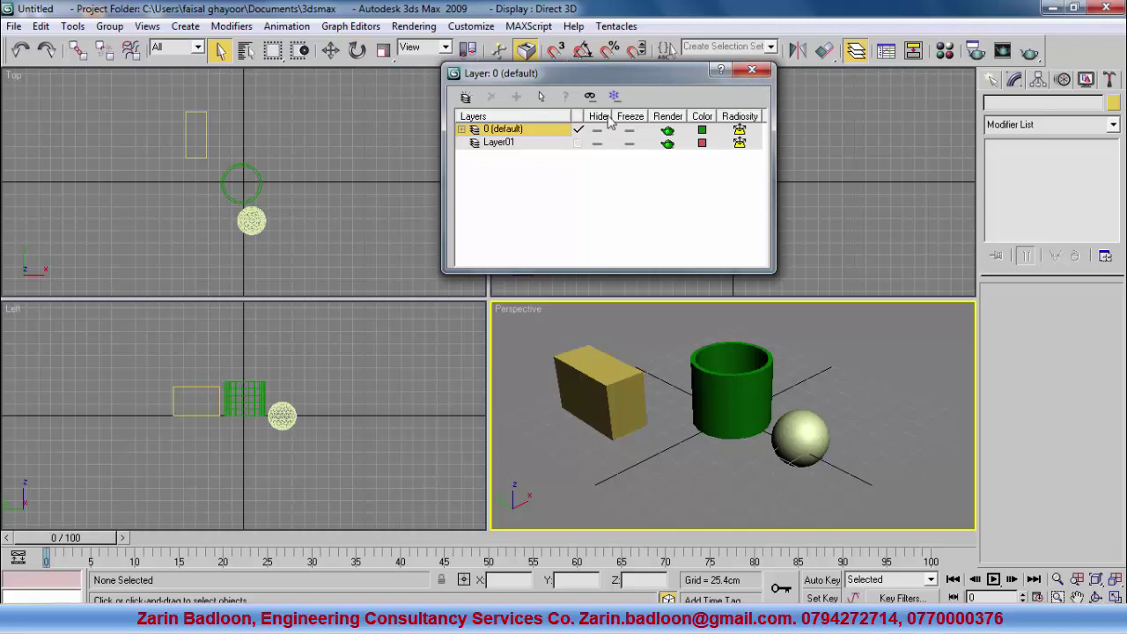
Close the layer manager and delete the box, the tube and the geosphere from the scene.
click(752, 69)
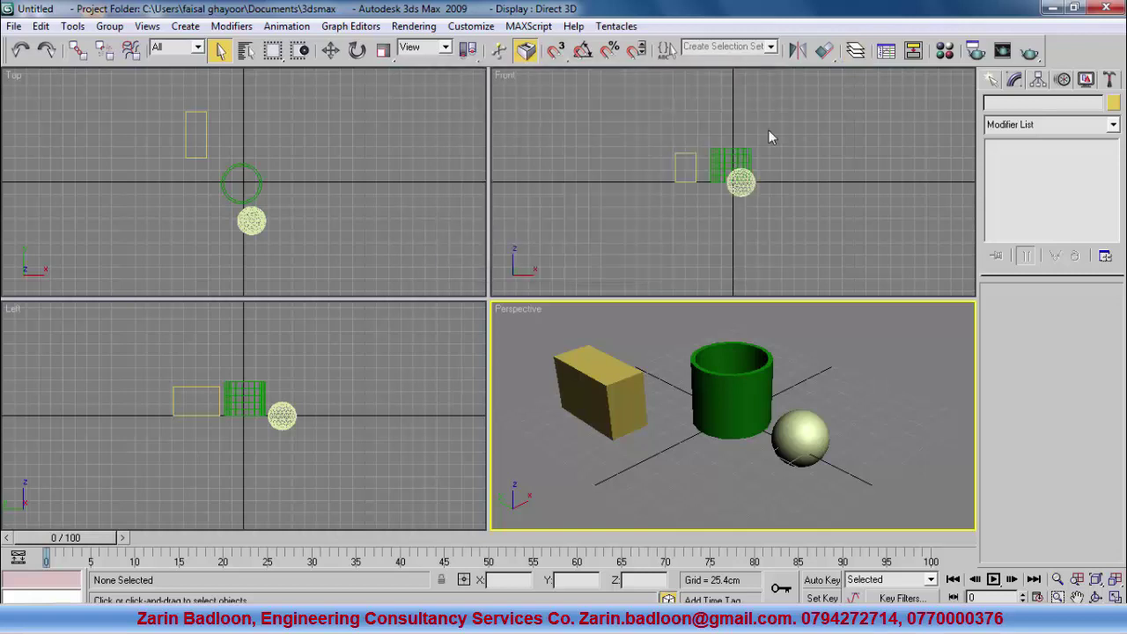
click(856, 50)
click(762, 66)
click(991, 80)
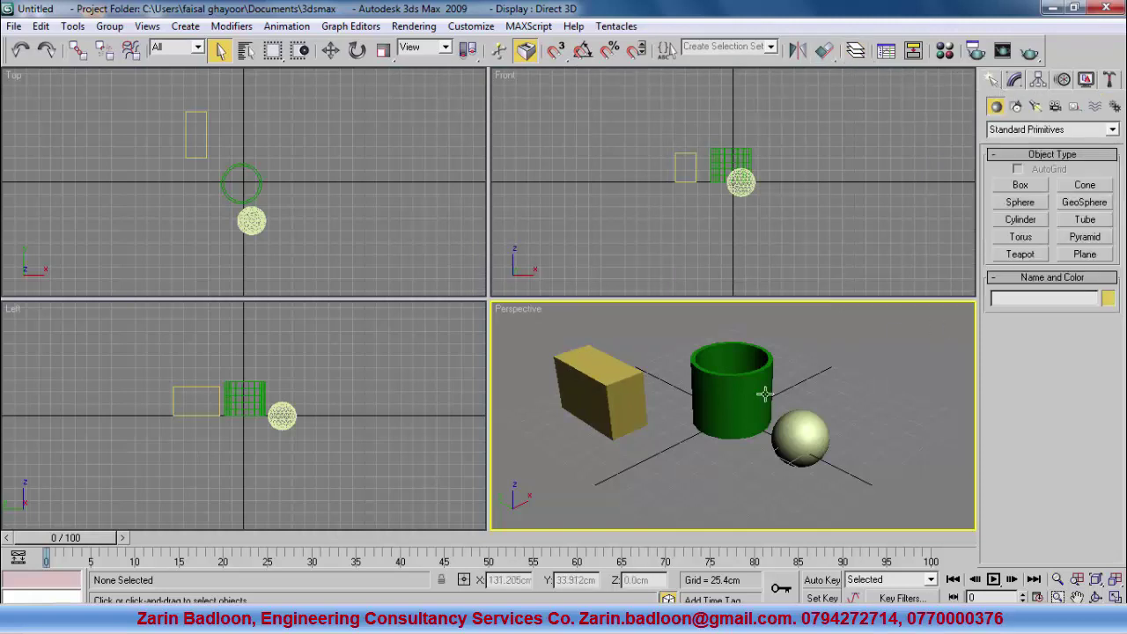
drag(849, 330, 550, 433)
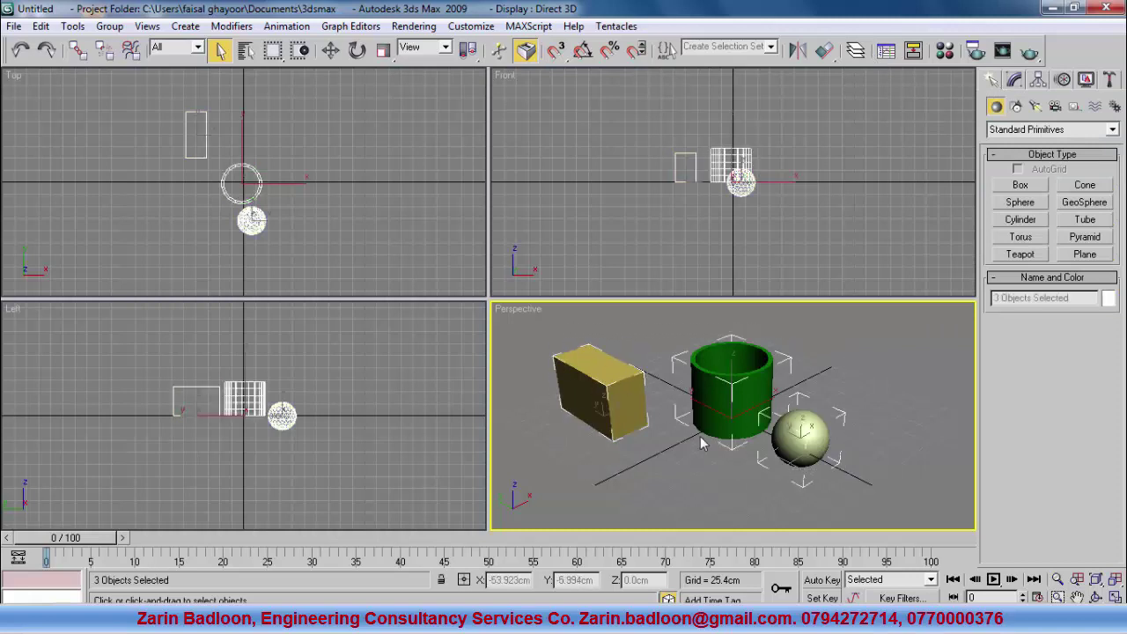
key(Delete)
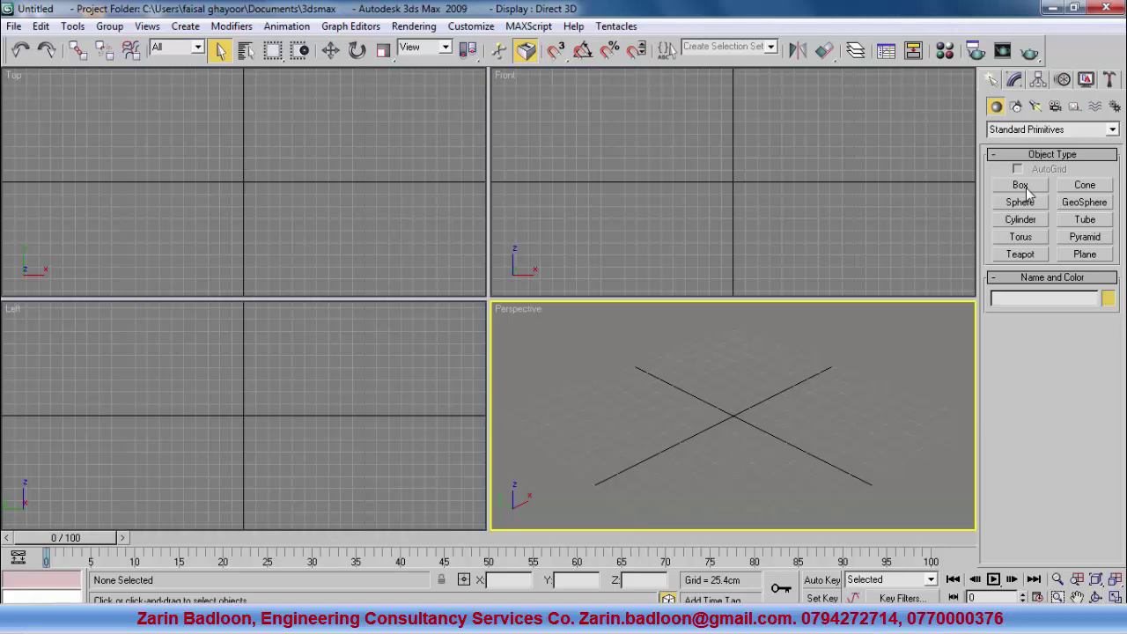
Draw a tall, narrow box at the left of the Perspective view's grid with the Box tool.
click(1021, 185)
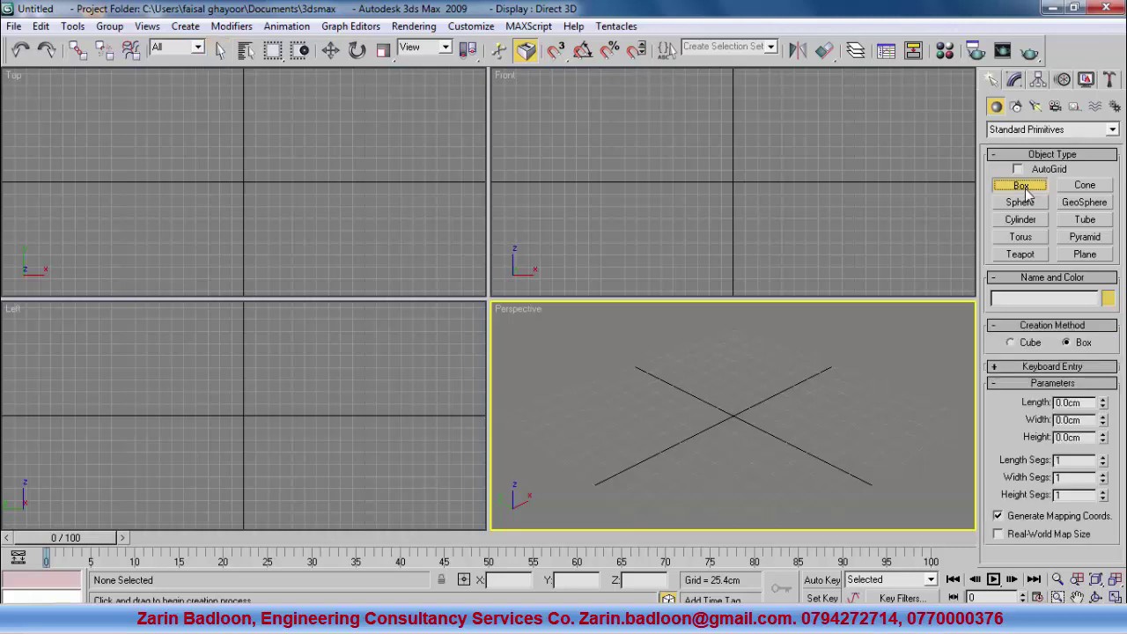
drag(596, 415, 568, 483)
right_click(712, 402)
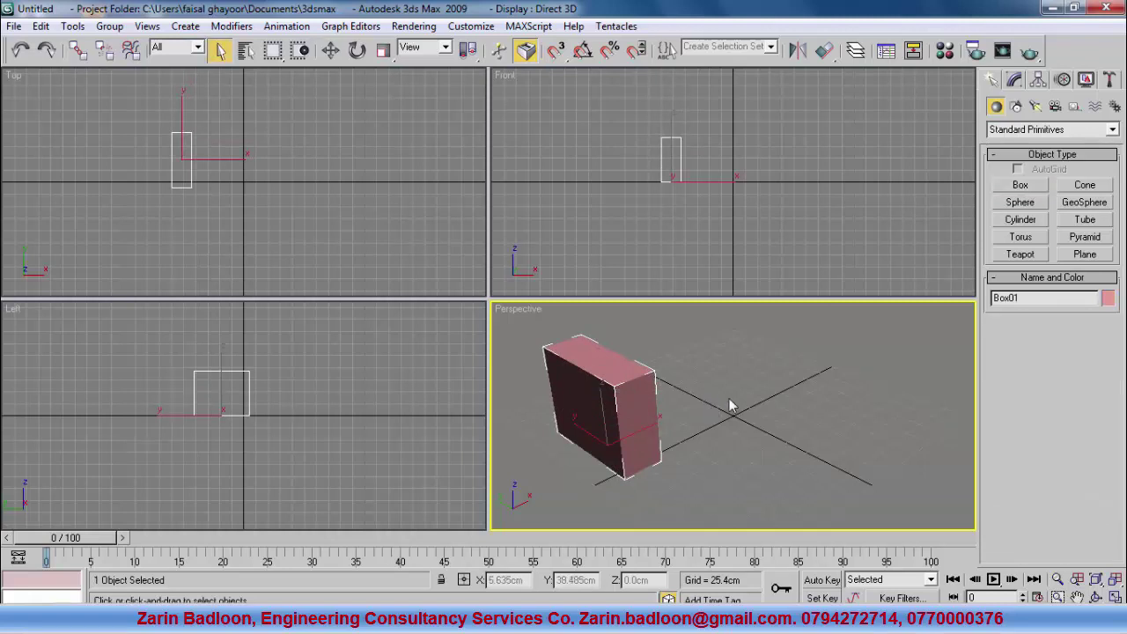
Draw a second box over the grid centre, about 107 cm long, 119 cm wide and 69 cm high.
click(1039, 188)
drag(768, 380, 757, 457)
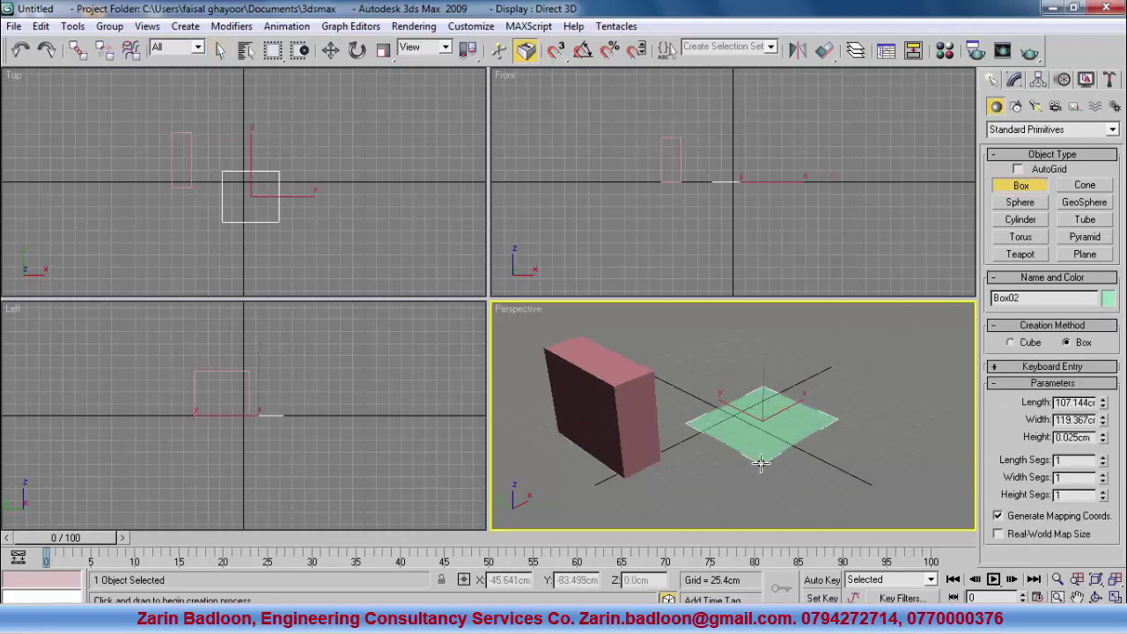
click(763, 414)
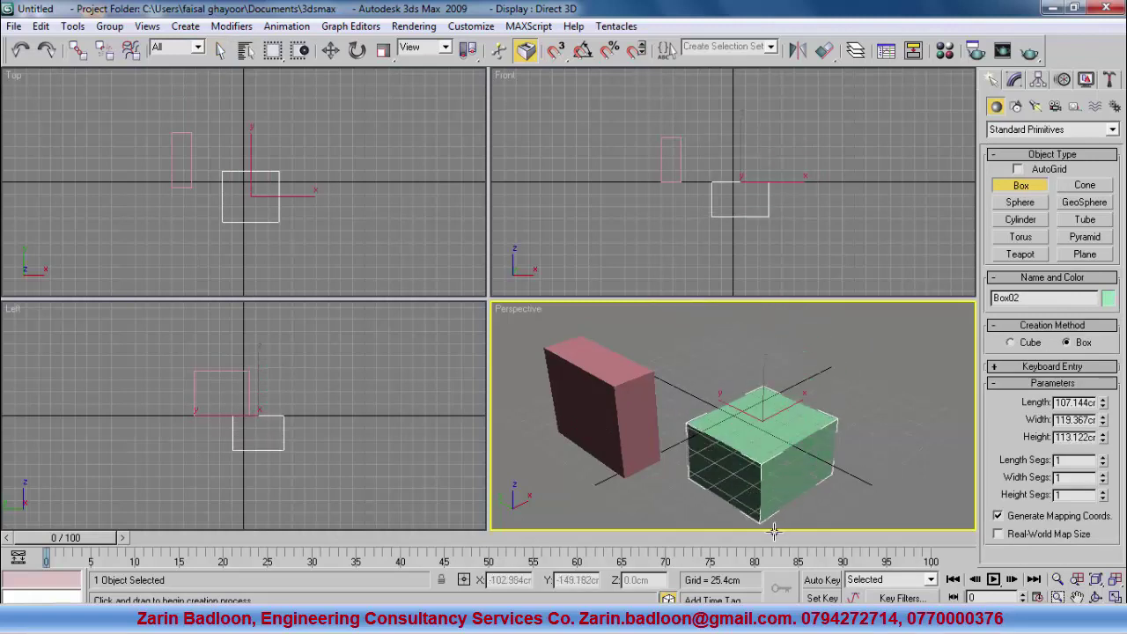
click(770, 407)
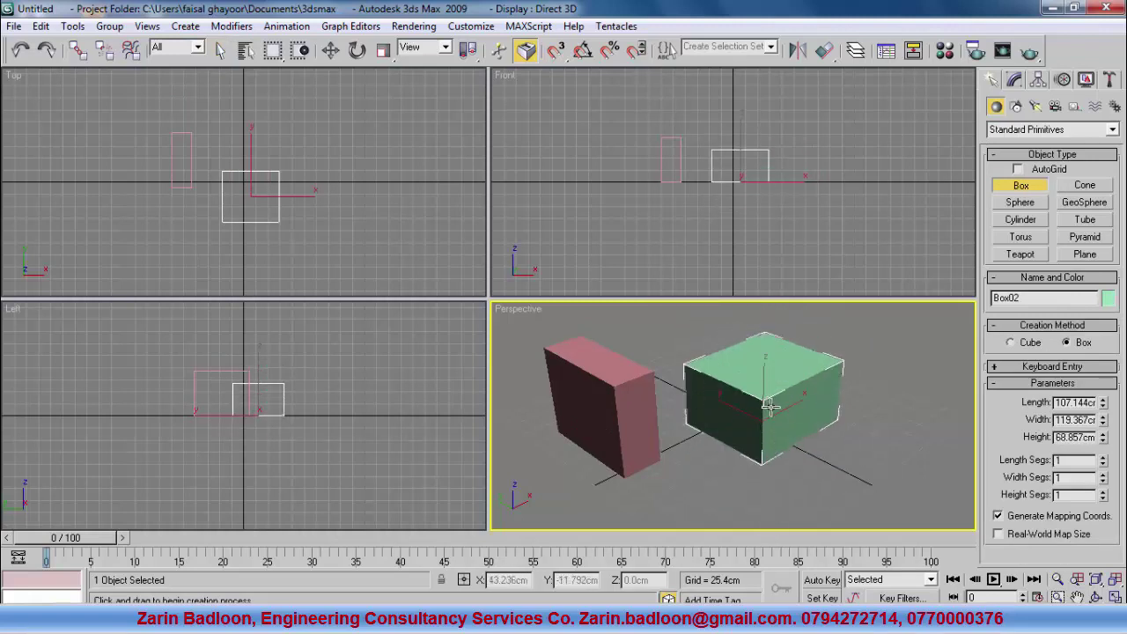
click(892, 418)
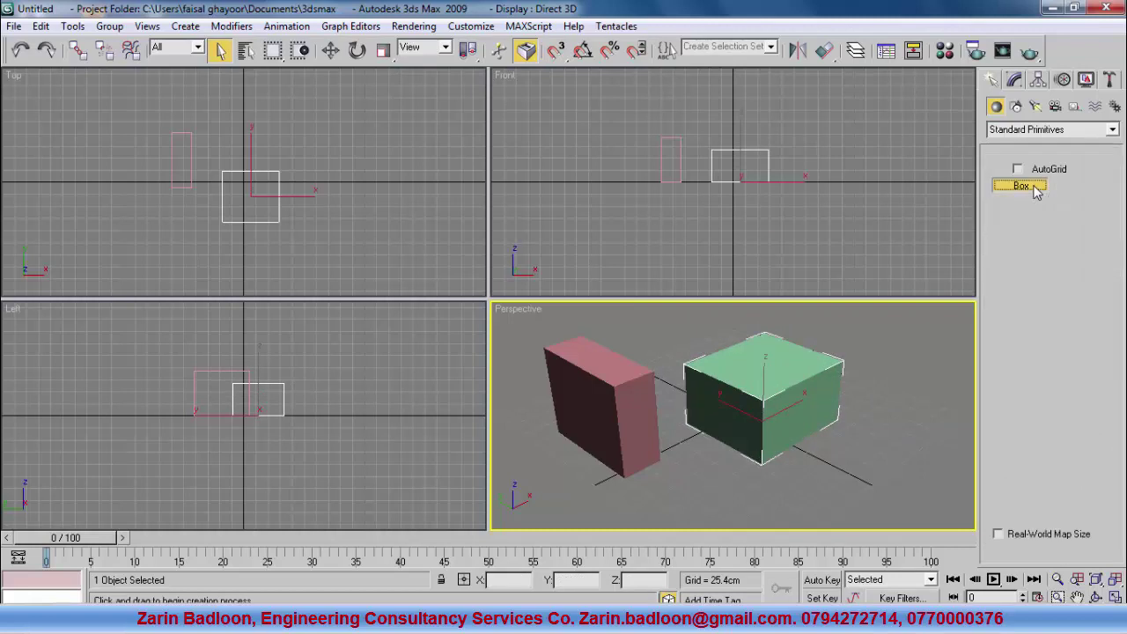
Draw a small third box, about 38 by 40 cm, in front of the second box and lower its height to about 19.8 cm.
drag(905, 480, 867, 440)
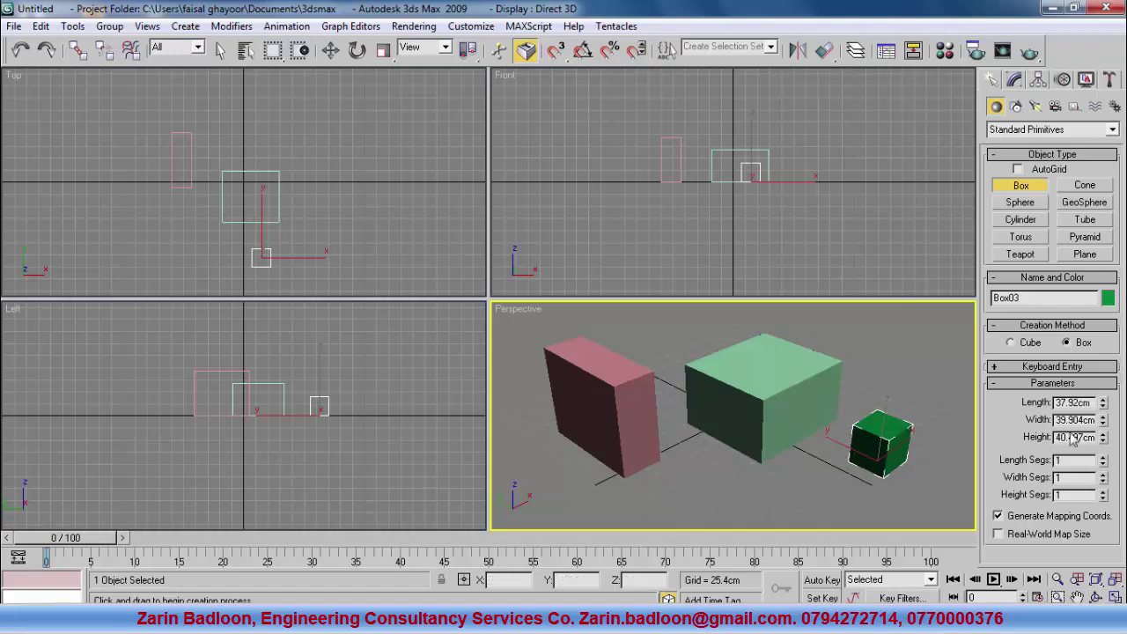
drag(1106, 449, 1101, 482)
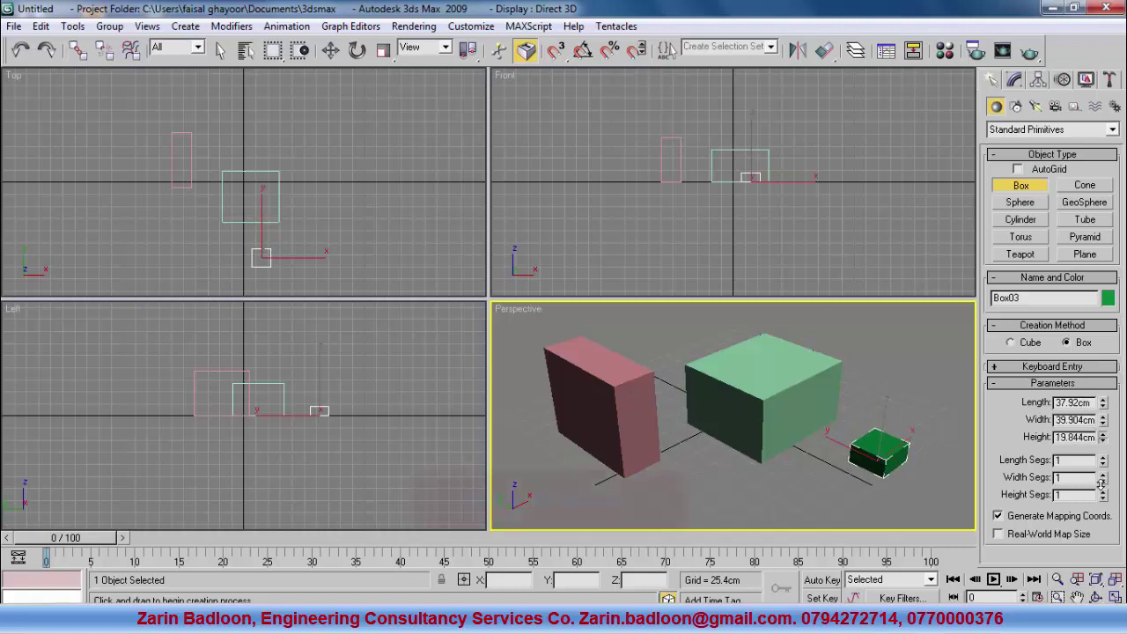
right_click(799, 476)
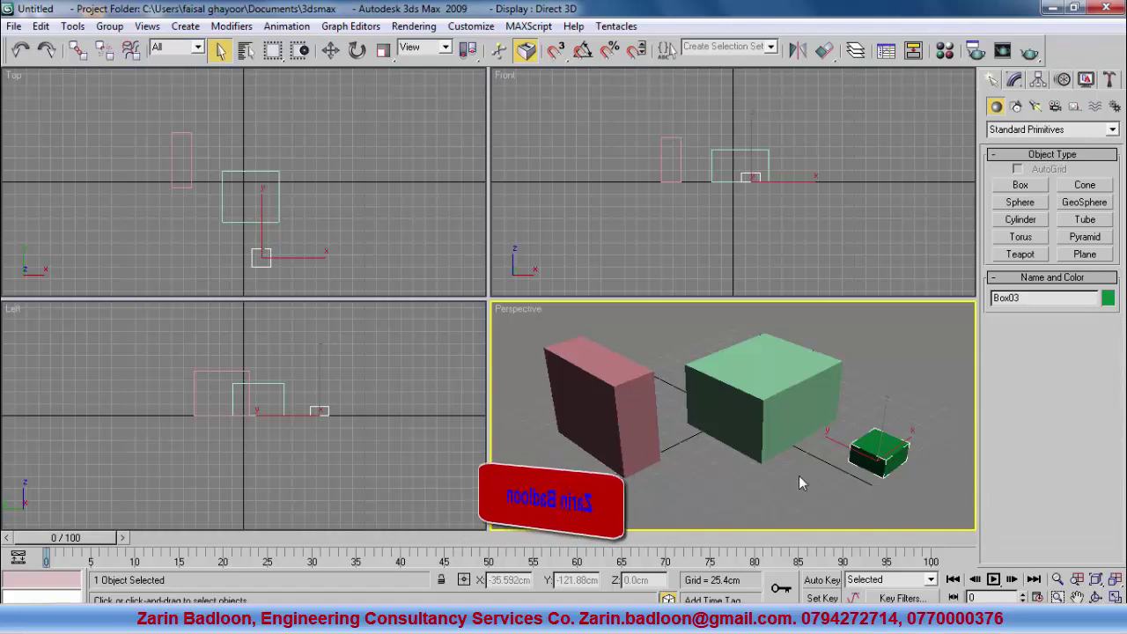
Reselect the small box, raise its height to about 63.5 cm in its modify parameters, and deselect it.
click(799, 482)
click(764, 429)
click(800, 501)
click(865, 458)
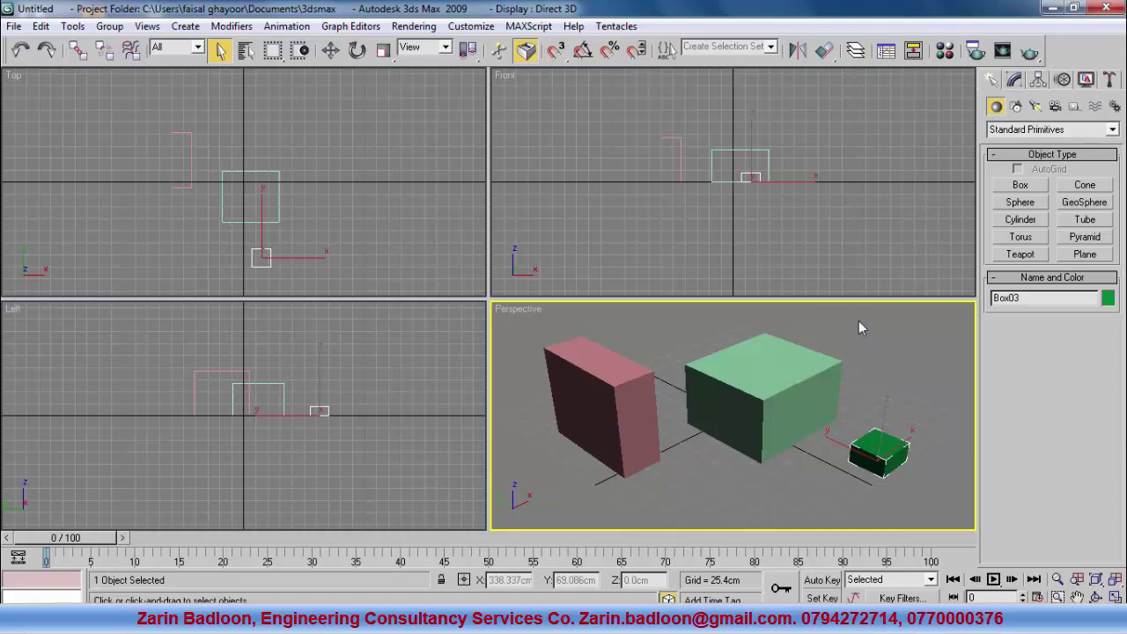
key(F1)
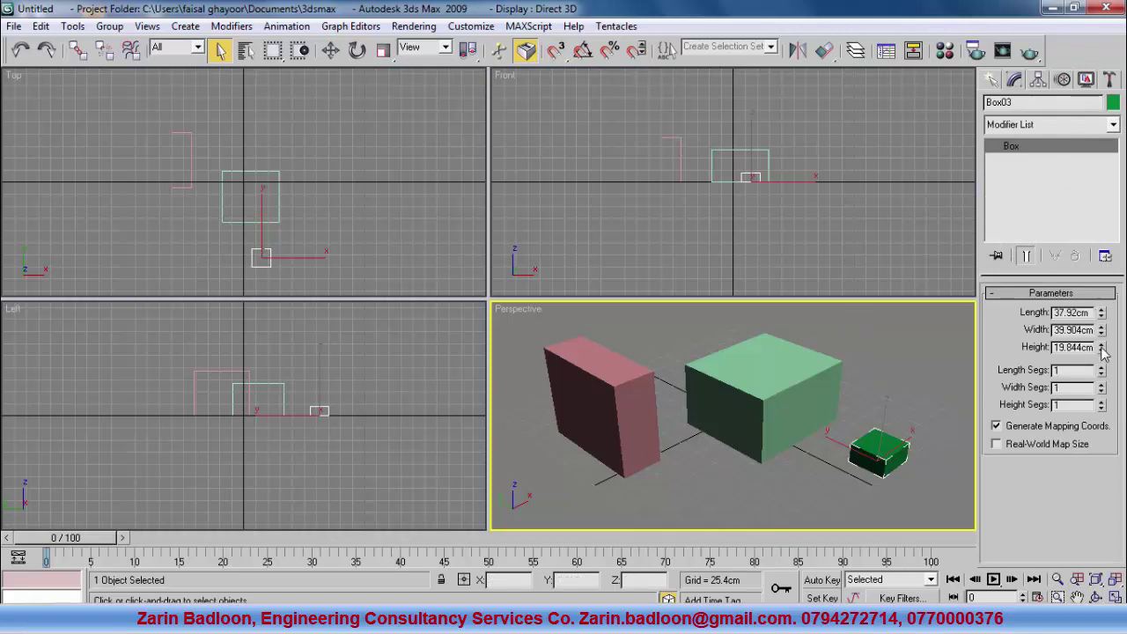
drag(1101, 349, 1079, 161)
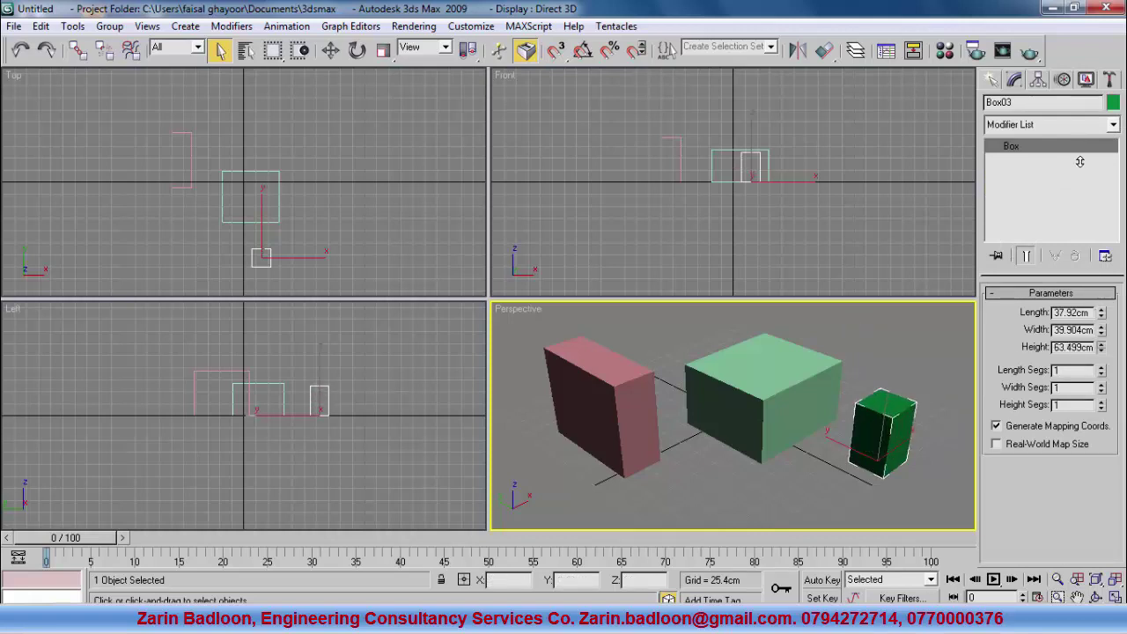
click(811, 458)
Draw a pointed cone beside the first box, with a base radius of about 24.3 cm and a height of about 92 cm.
click(991, 80)
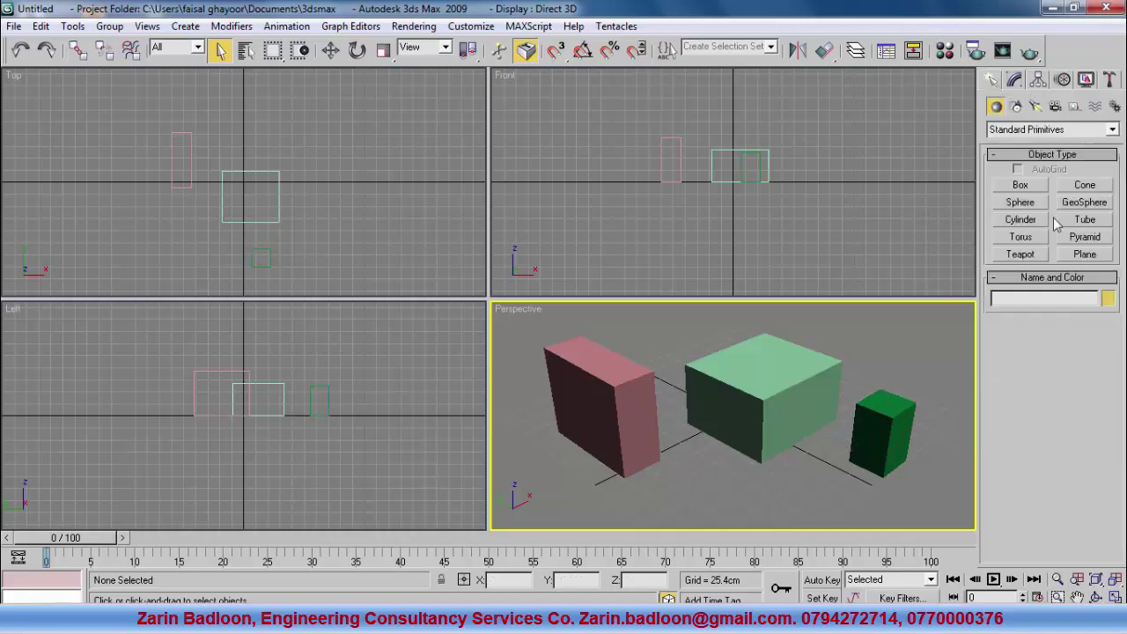
click(1085, 186)
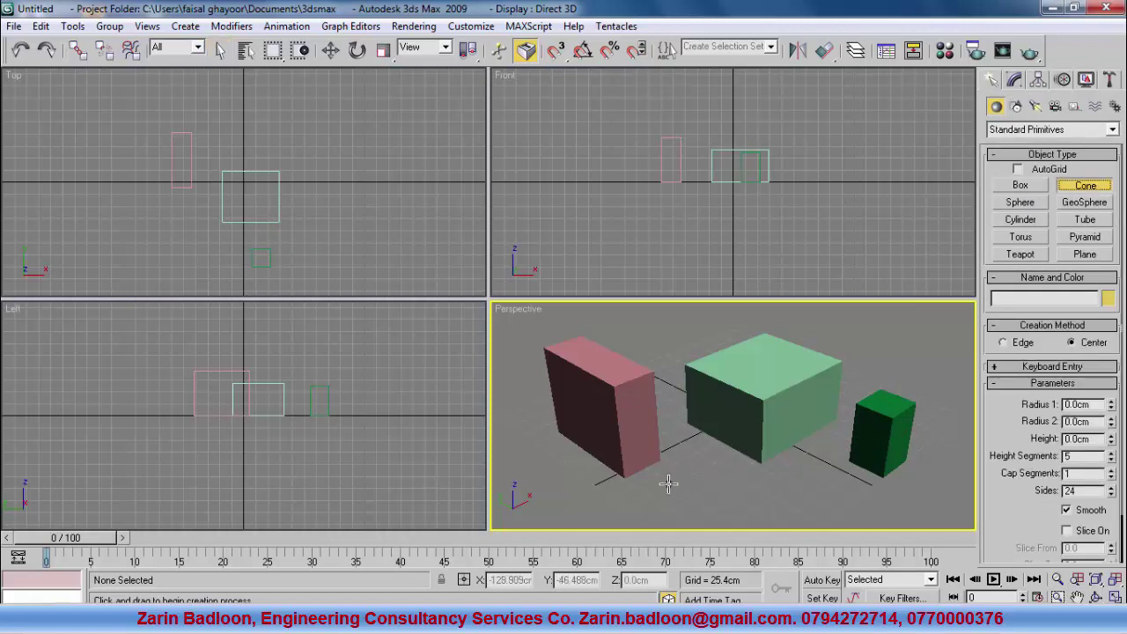
drag(672, 480, 686, 495)
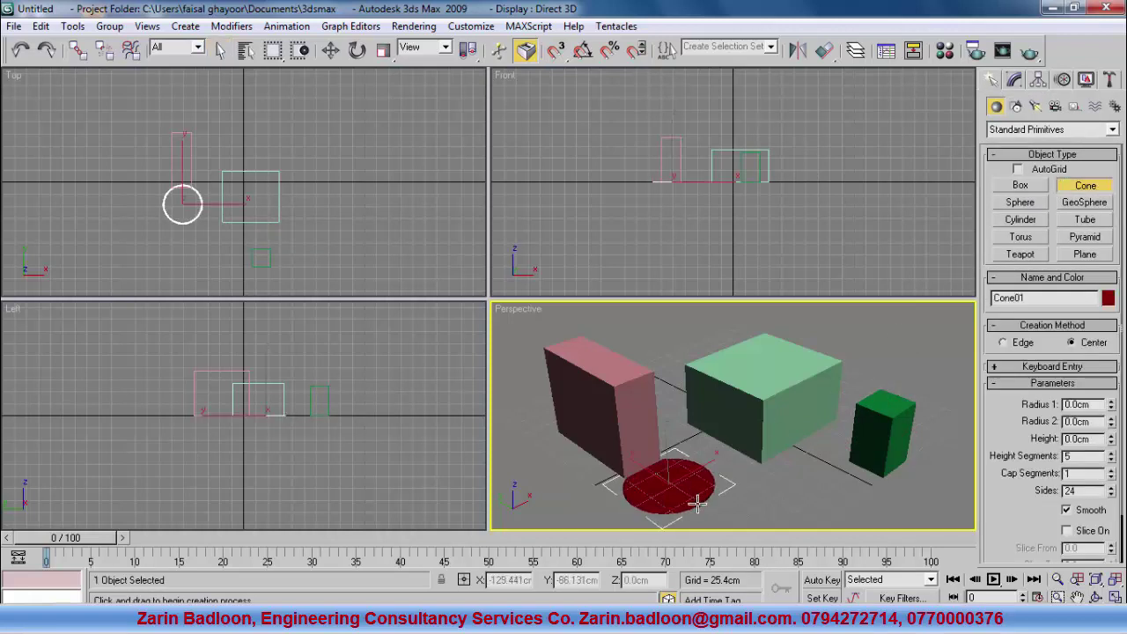
click(669, 392)
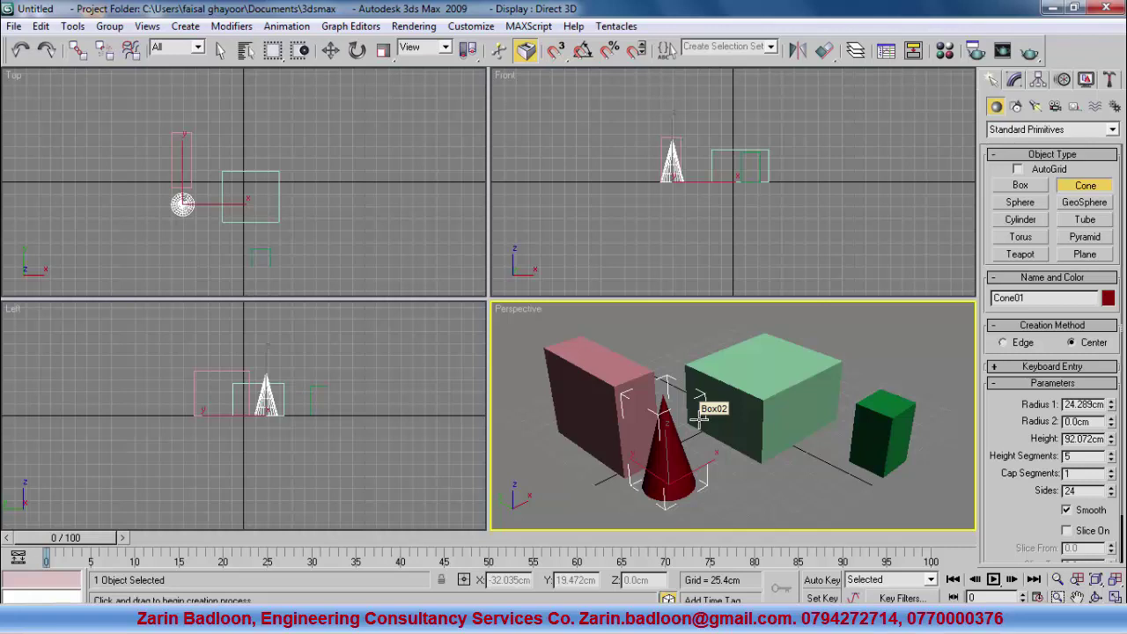
Draw a second cone, about 23.8 cm in base radius and 135.4 cm high, and reduce its top radius to about 6.7 cm.
drag(760, 488, 783, 498)
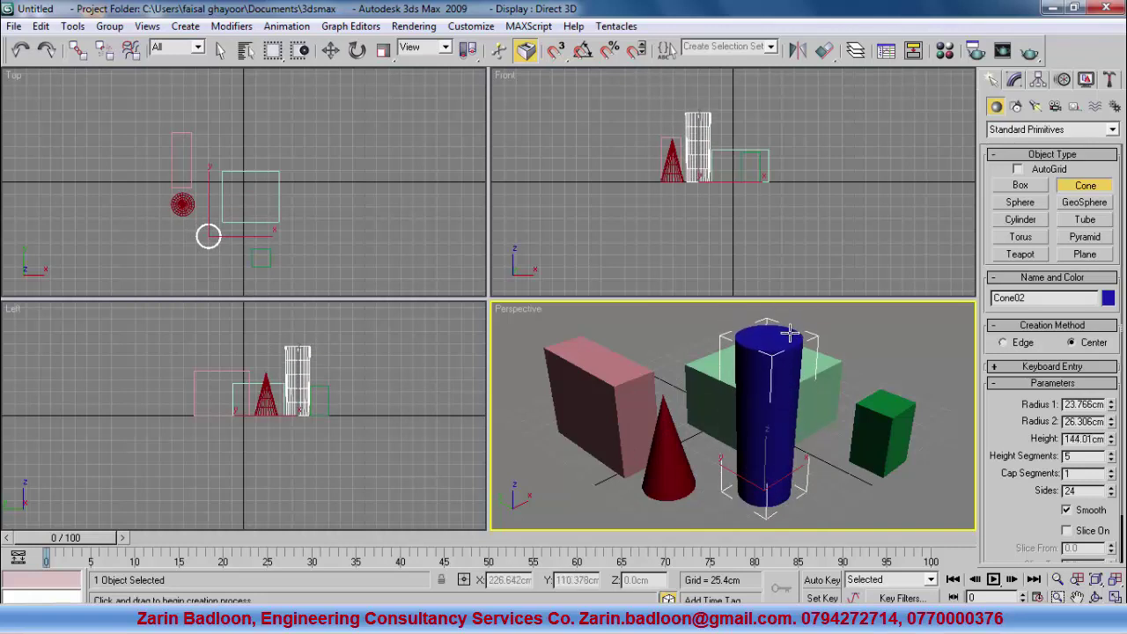
click(786, 346)
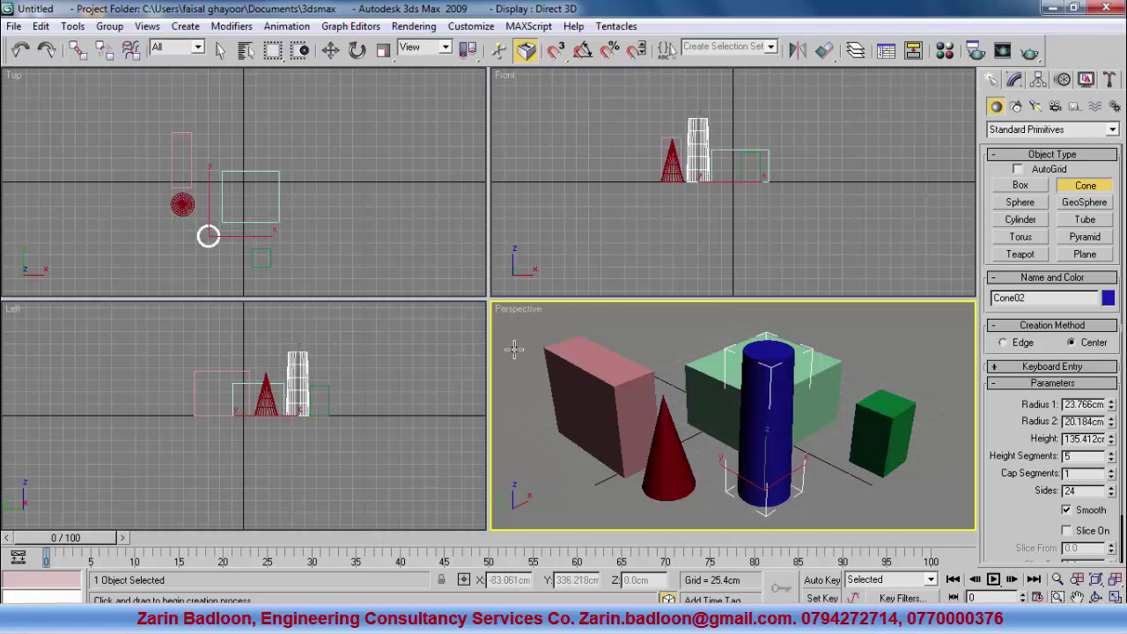
click(617, 351)
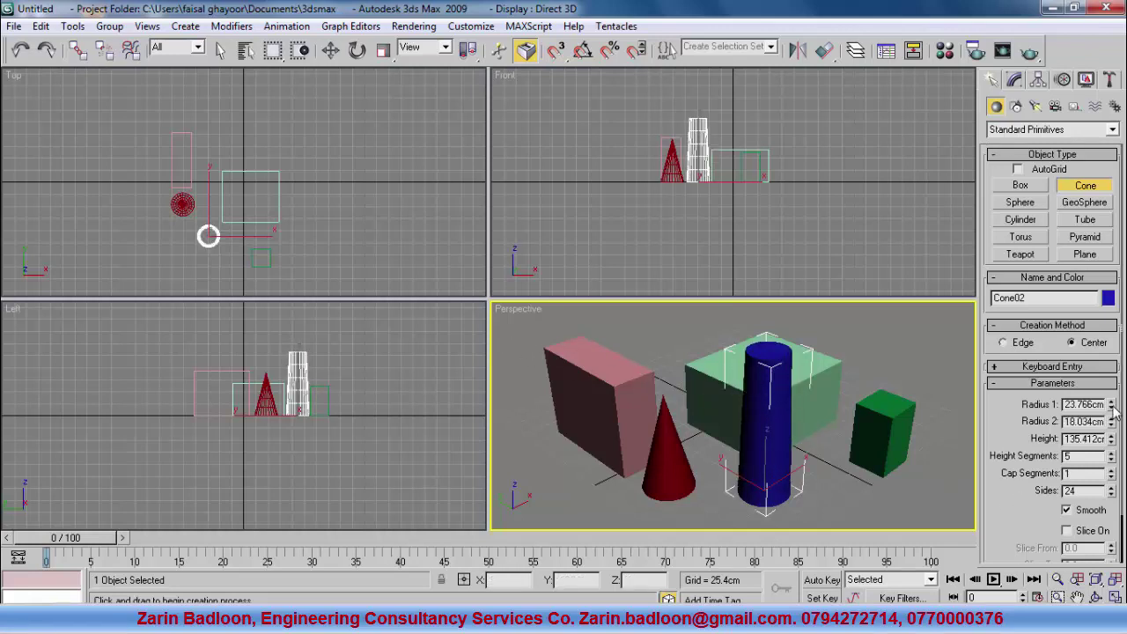
drag(1112, 426, 1117, 471)
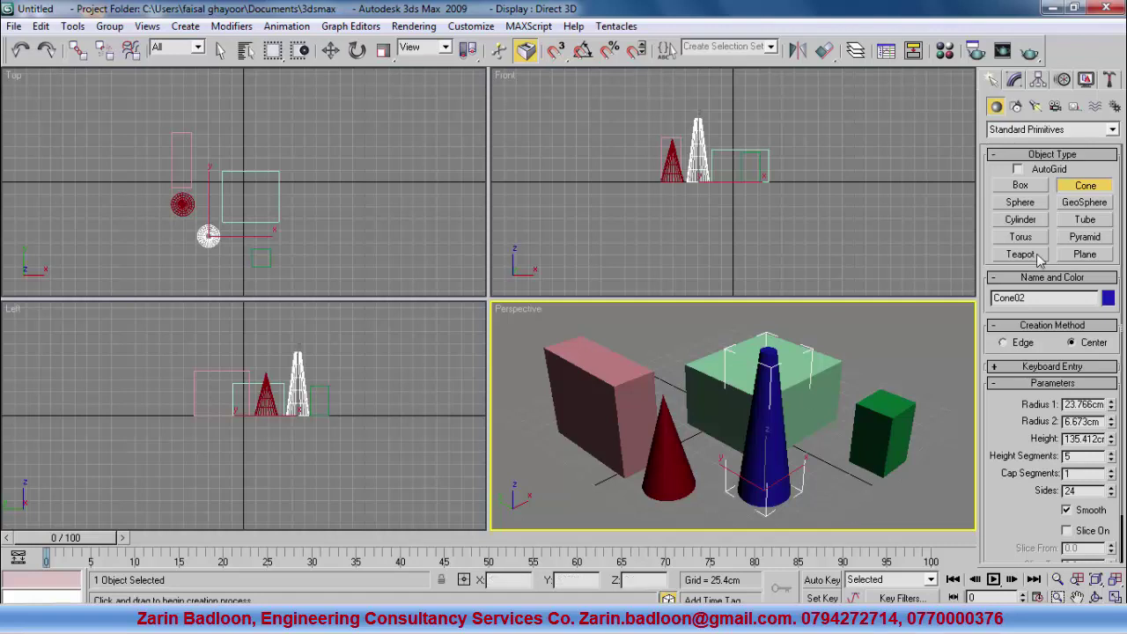
Draw a sphere to the left of the first box in the Perspective view.
click(1027, 203)
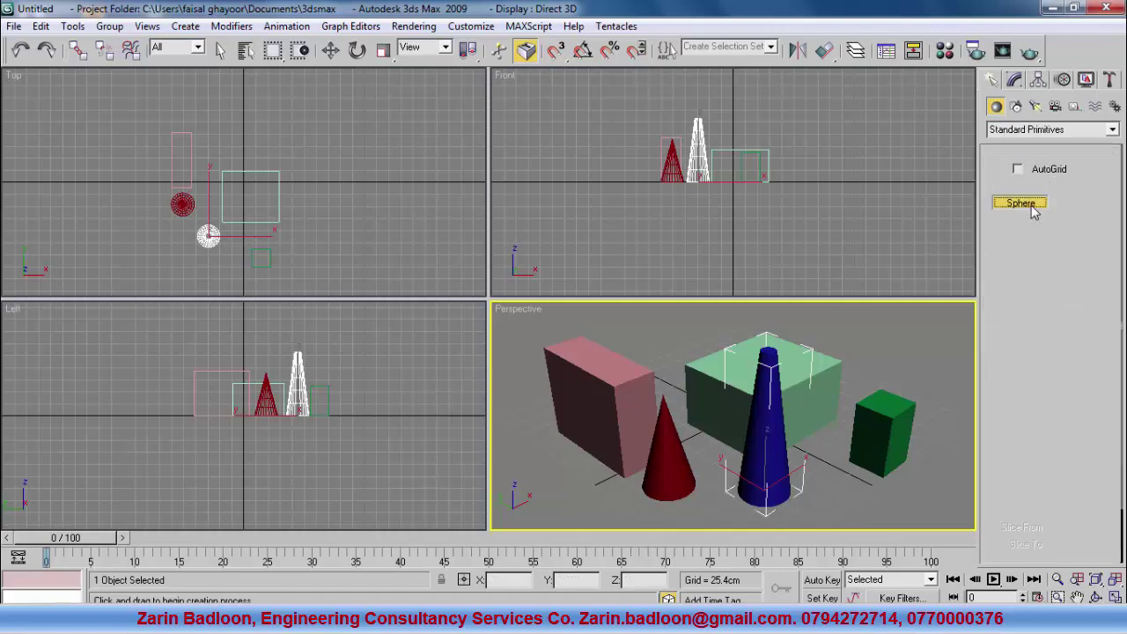
drag(533, 450, 548, 464)
right_click(548, 464)
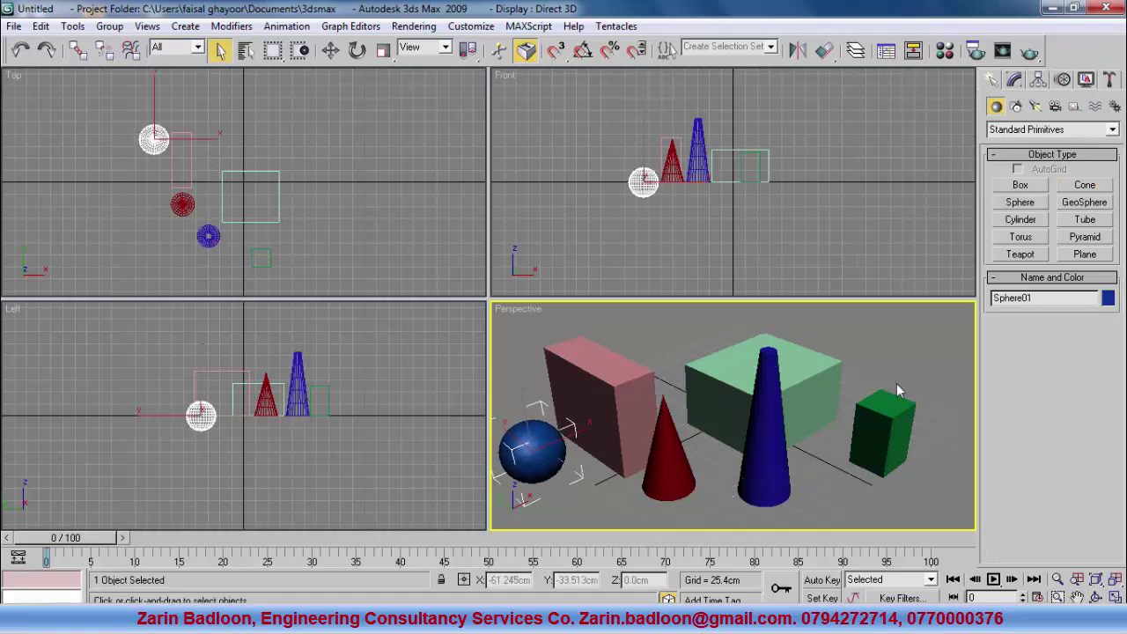
Draw a geosphere with a radius of about 46 cm in front of the small box.
click(1081, 204)
drag(826, 473, 868, 514)
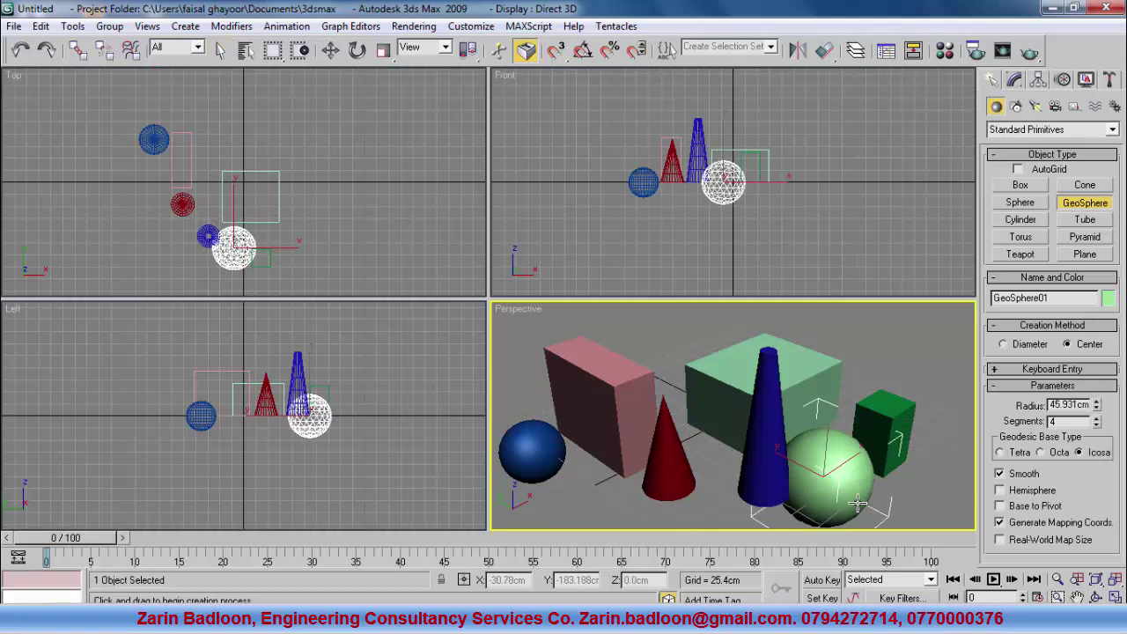
right_click(867, 515)
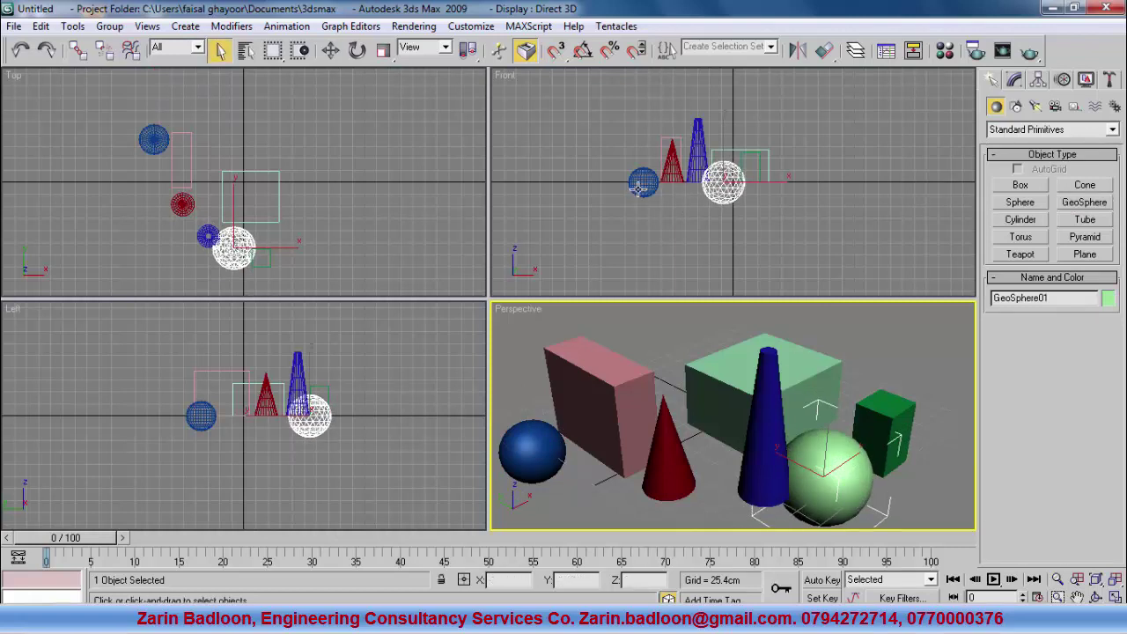
Deselect the geosphere and draw a cylinder beyond the small box, about 34 cm in radius and 174 cm high.
middle_click(670, 231)
scroll(658, 161, up, 5)
scroll(658, 160, down, 4)
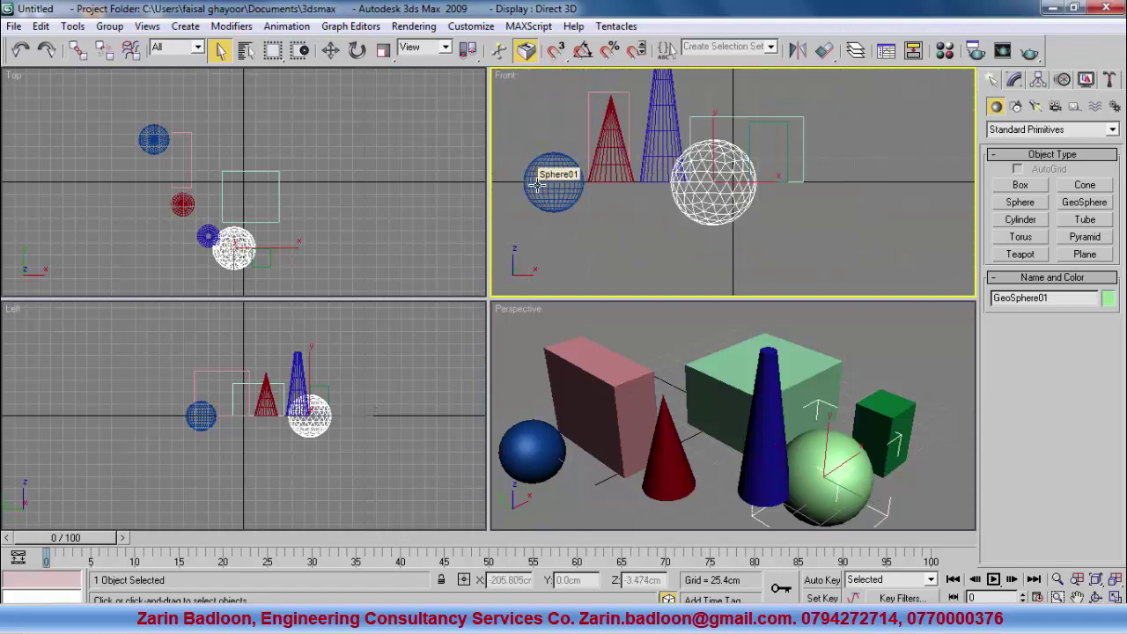
click(920, 472)
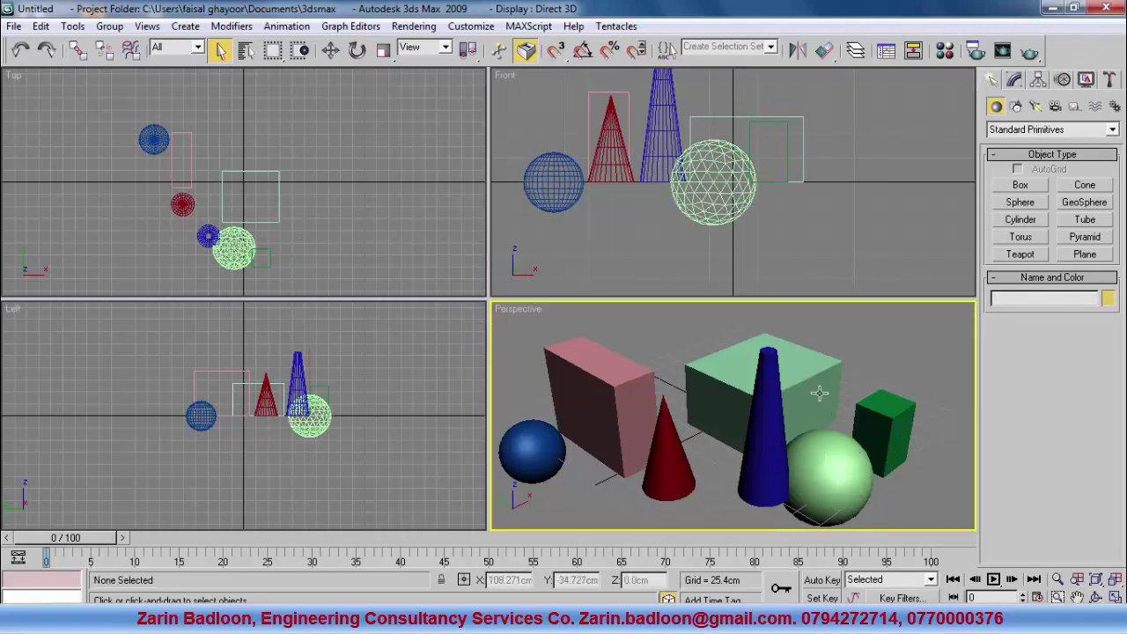
scroll(820, 393, down, 3)
click(1020, 219)
mouse_move(875, 451)
mouse_down()
mouse_move(903, 465)
mouse_move(896, 458)
mouse_up()
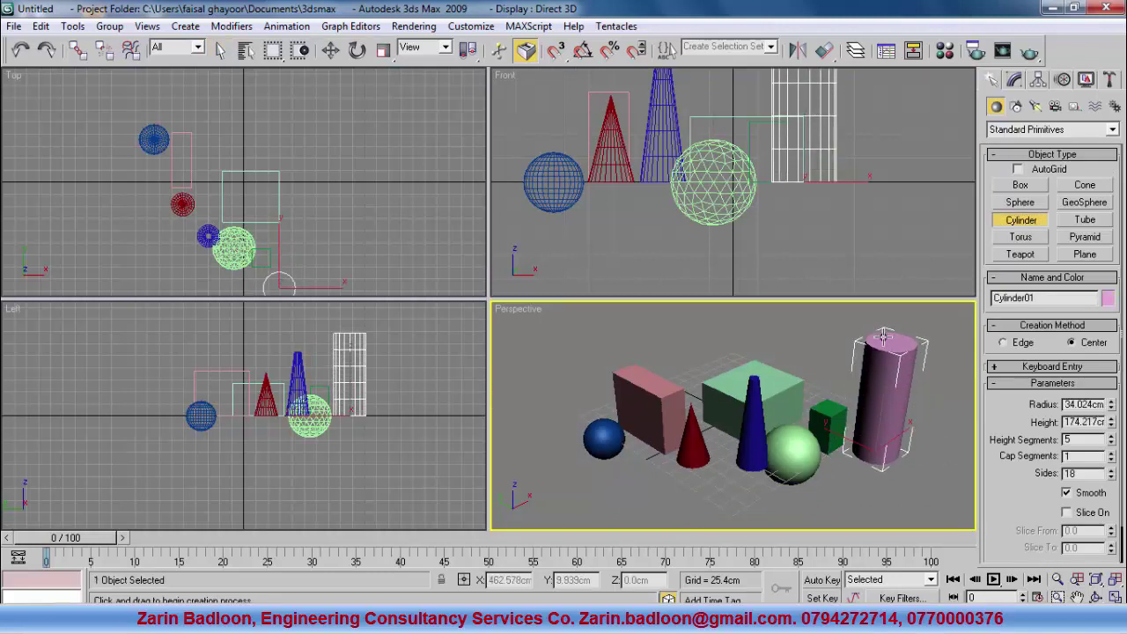
click(884, 340)
Draw a tube in front of the geosphere with radii of about 38.3 and 19.2 cm and a height of about 203 cm.
click(1085, 219)
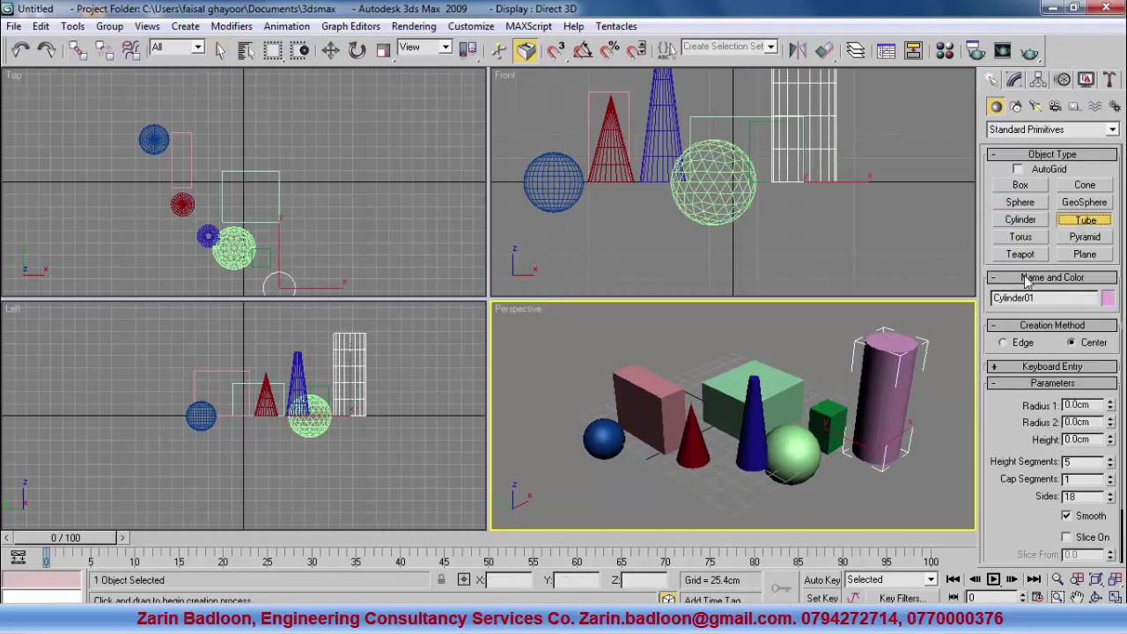
drag(826, 503, 850, 506)
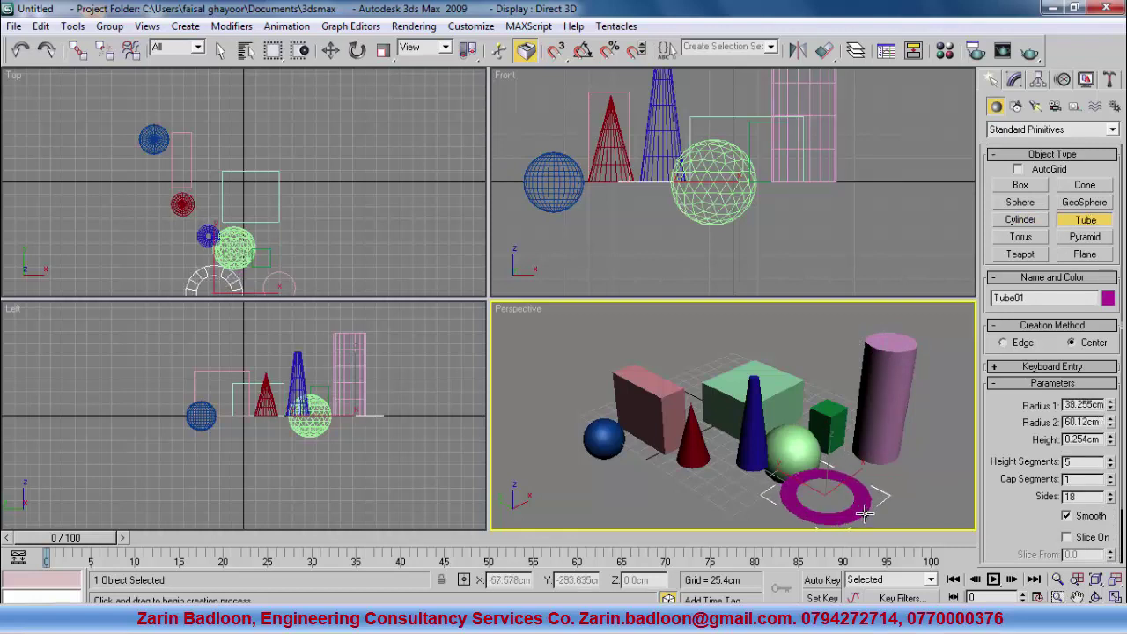
click(832, 500)
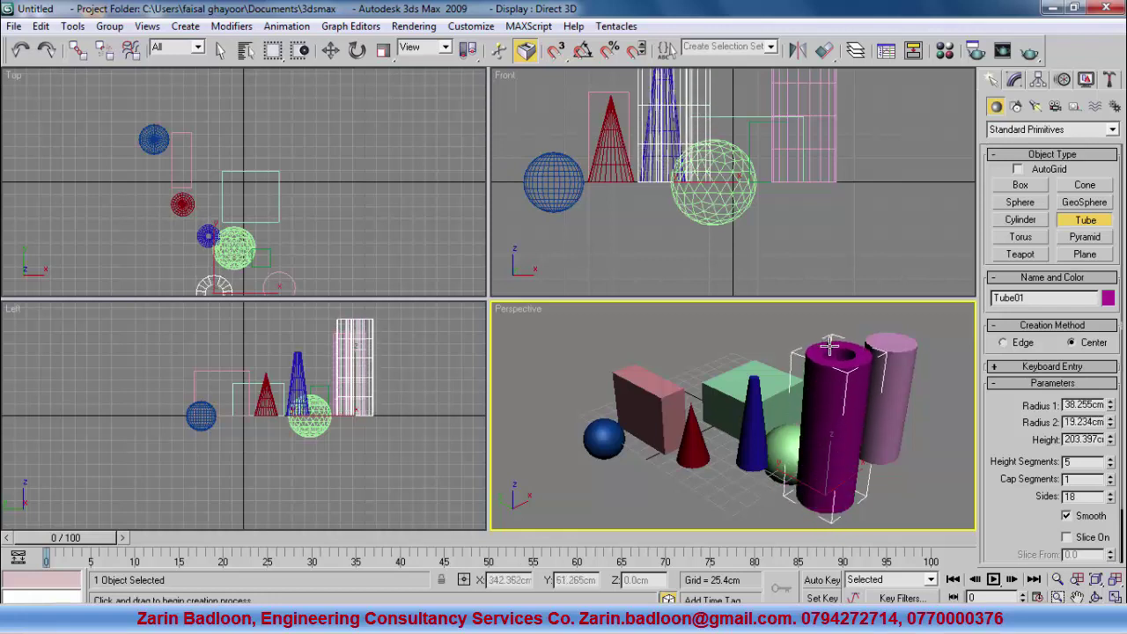
click(832, 346)
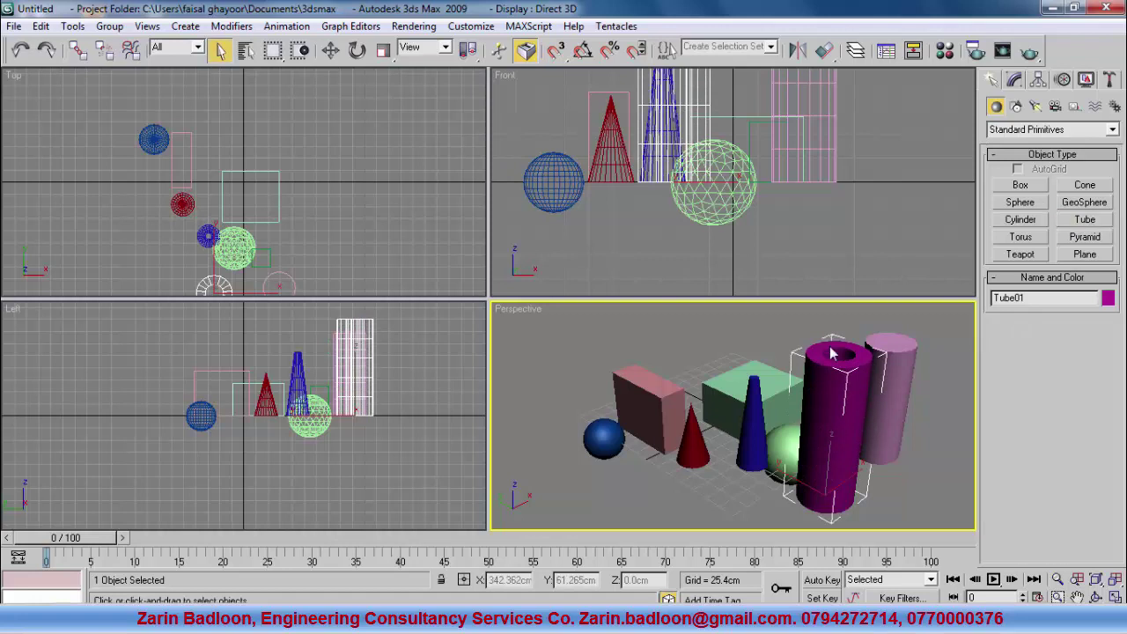
Draw a torus beyond the blue sphere and beside the first box in the Perspective view.
click(1021, 237)
drag(542, 382, 595, 401)
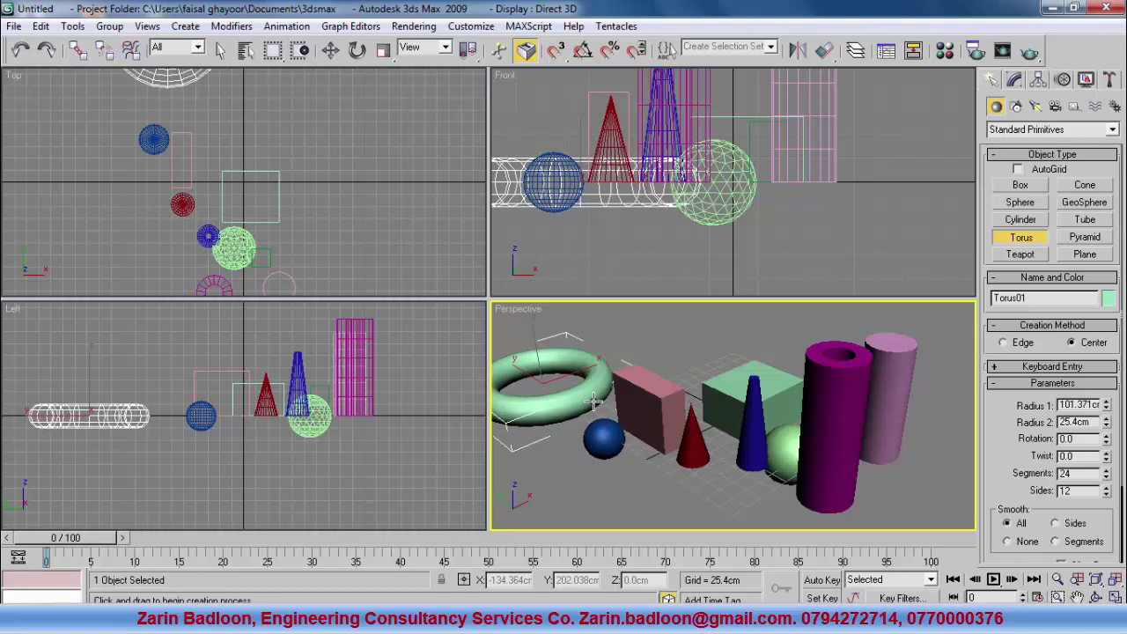
drag(595, 402, 598, 404)
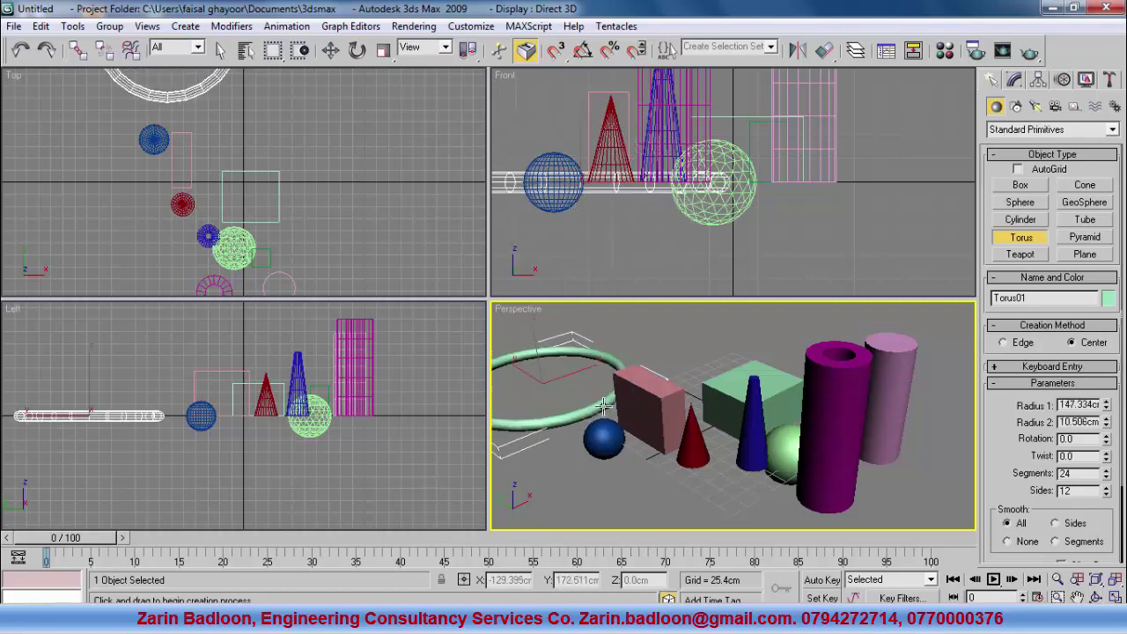
click(585, 398)
Draw a pyramid in front of the blue sphere, about 76 cm wide and 141 cm deep, and end pyramid creation.
click(1083, 237)
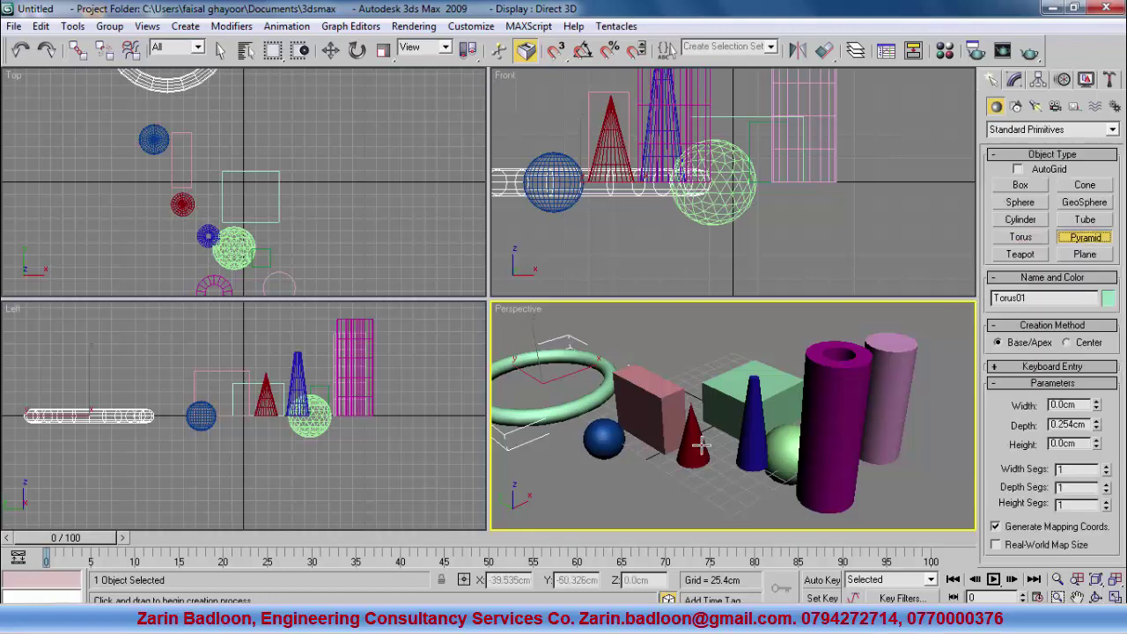
drag(537, 482, 556, 492)
drag(628, 505, 641, 501)
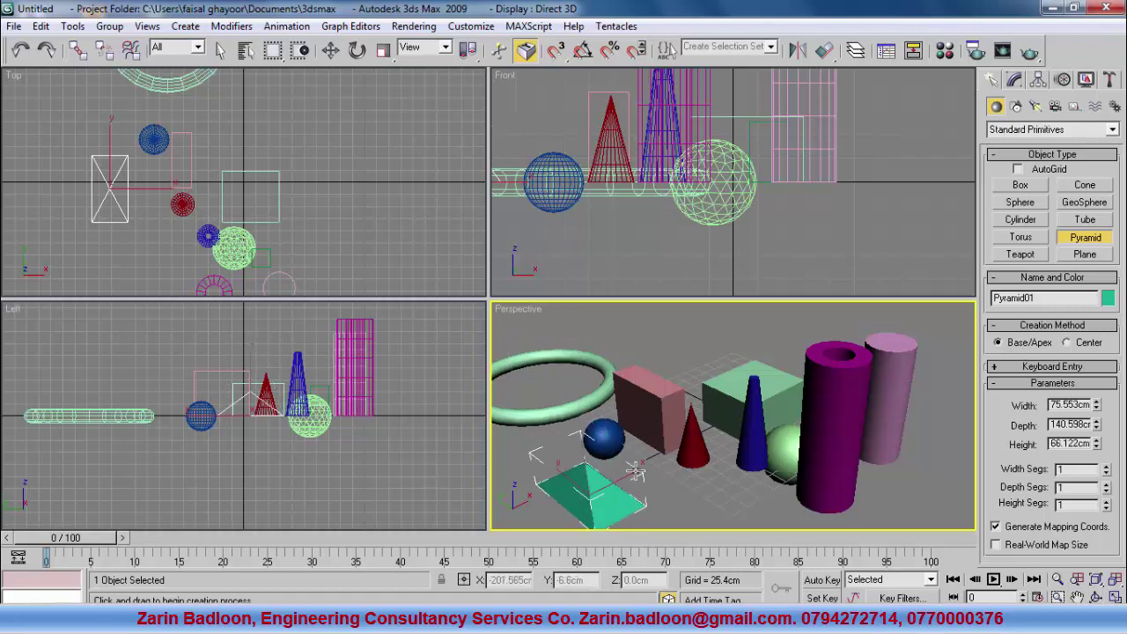
right_click(709, 507)
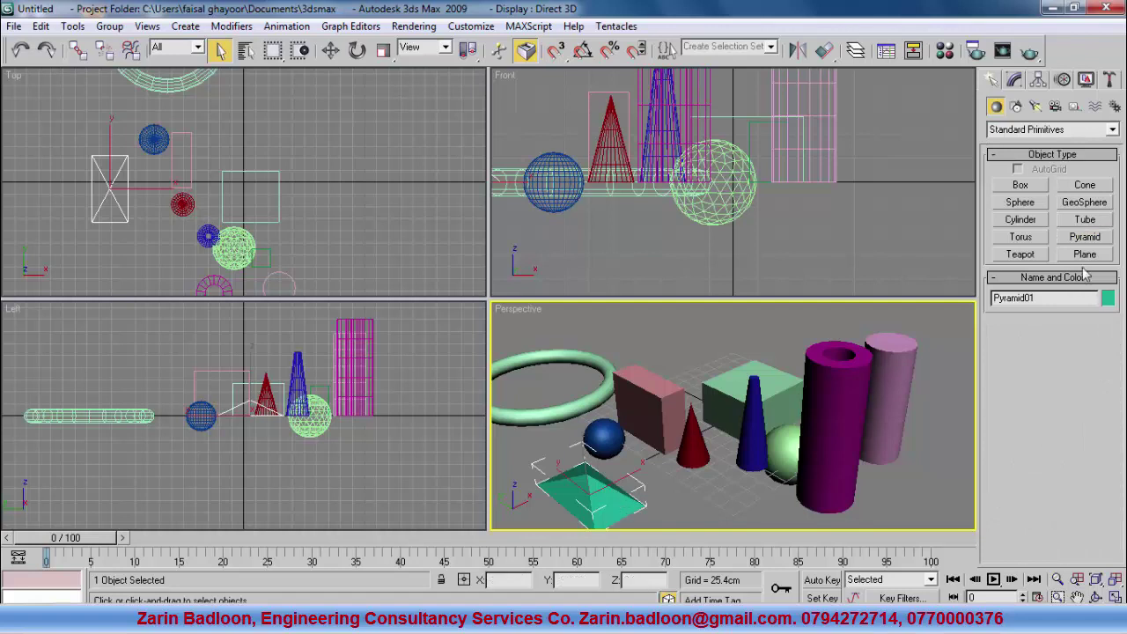
Select several primitives in turn, examine the creation parameters of the large green box, and clear the selection.
click(649, 403)
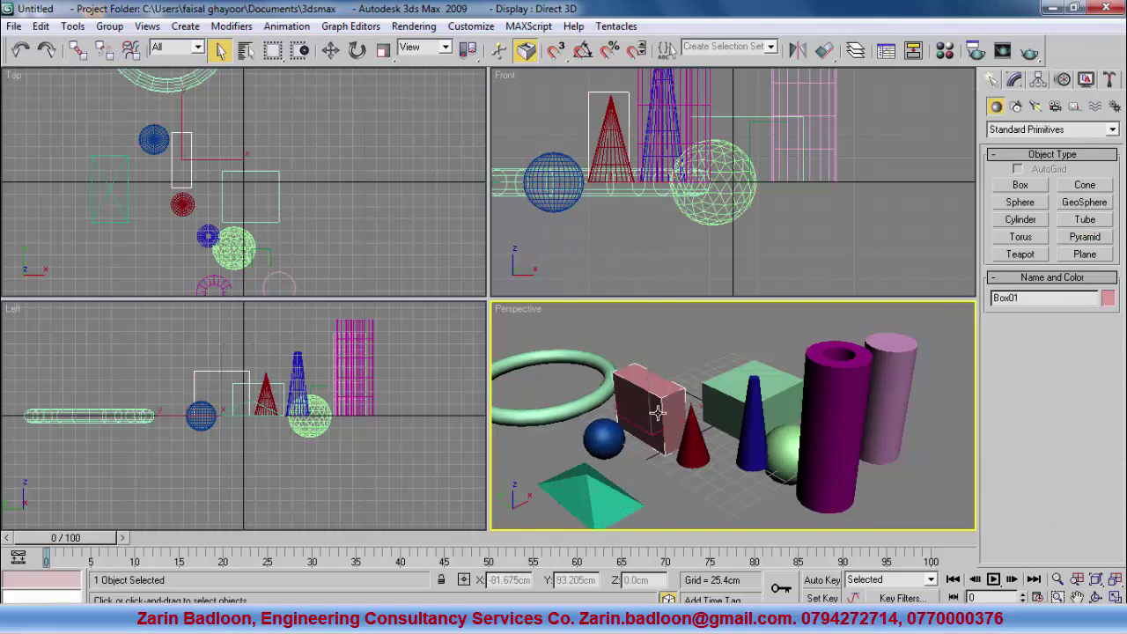
click(595, 505)
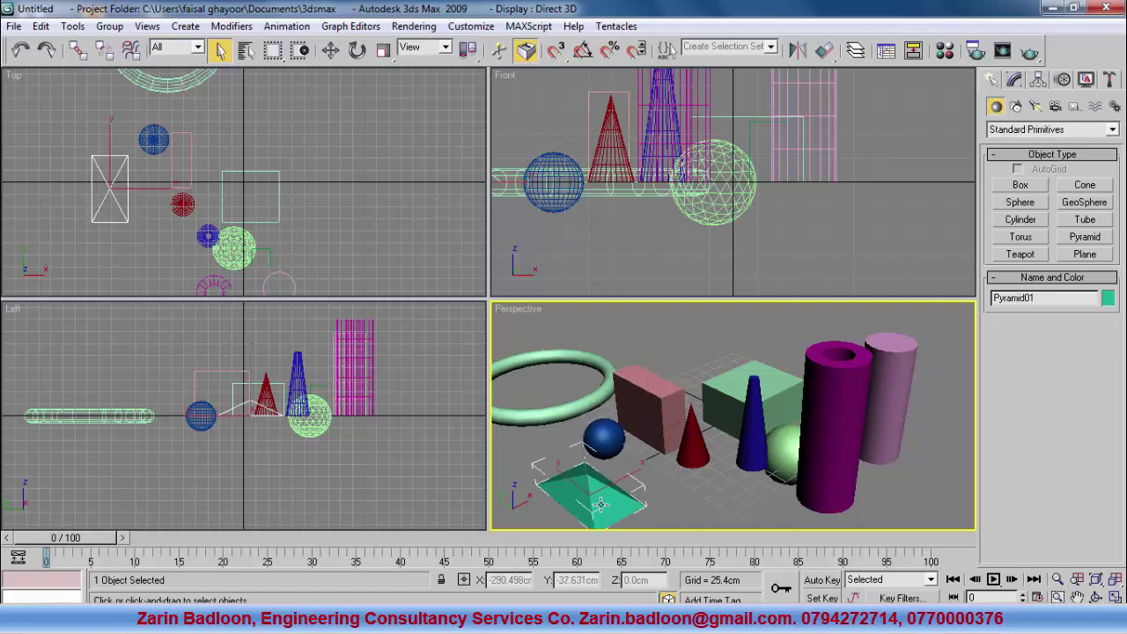
click(790, 388)
click(1015, 81)
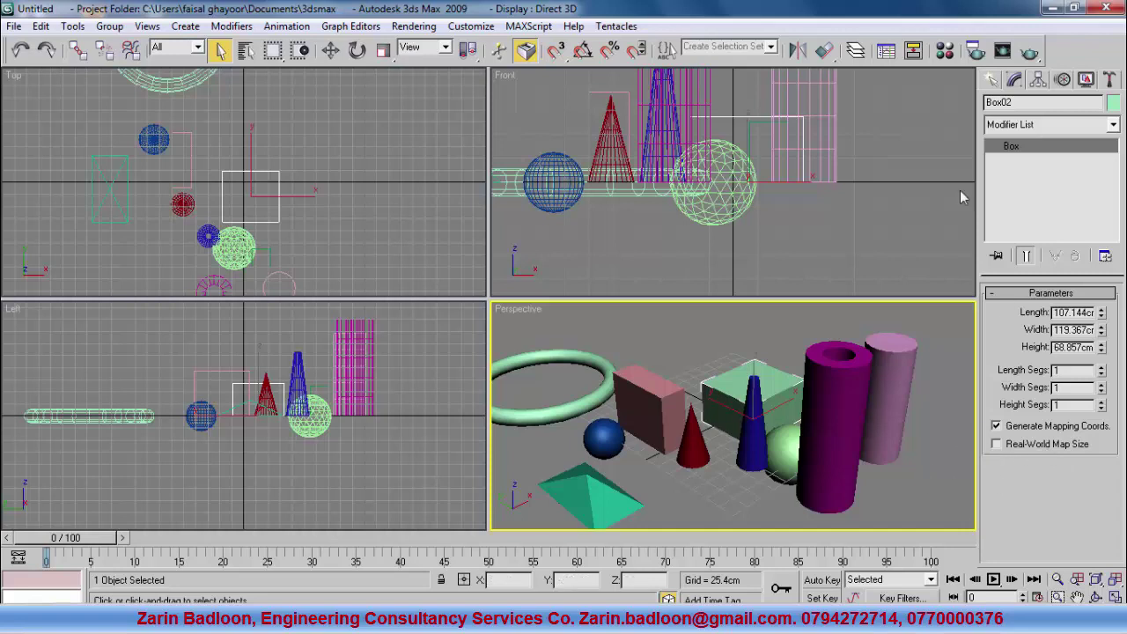
click(992, 79)
click(652, 406)
click(694, 440)
click(588, 486)
click(617, 436)
click(951, 390)
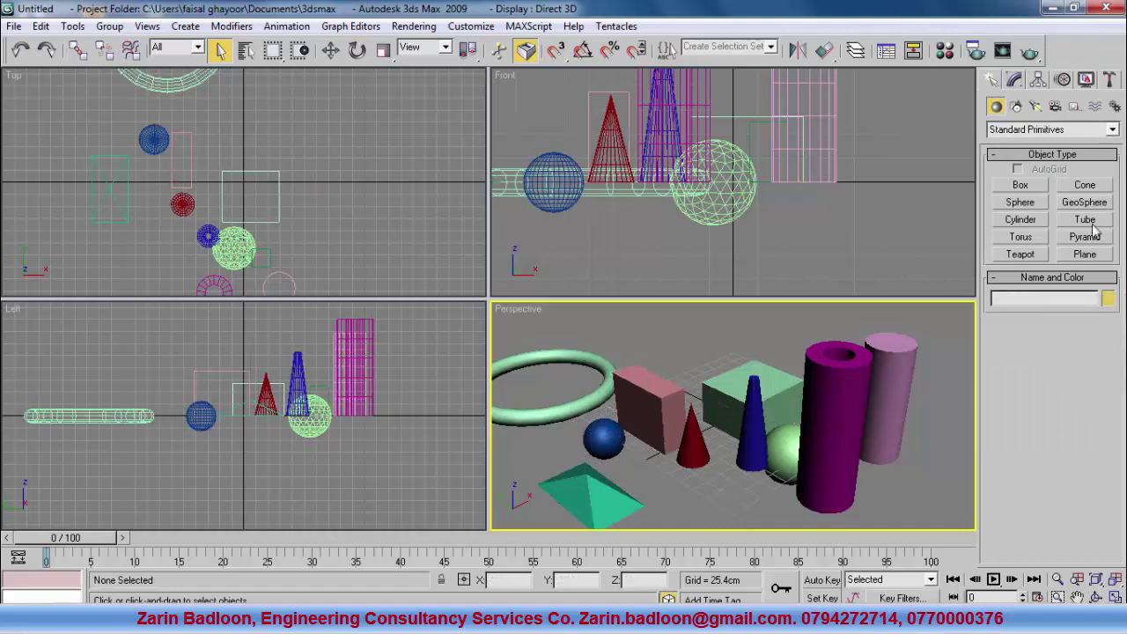
Draw a teapot in front of the red cone in the Perspective view and end teapot creation.
click(1022, 254)
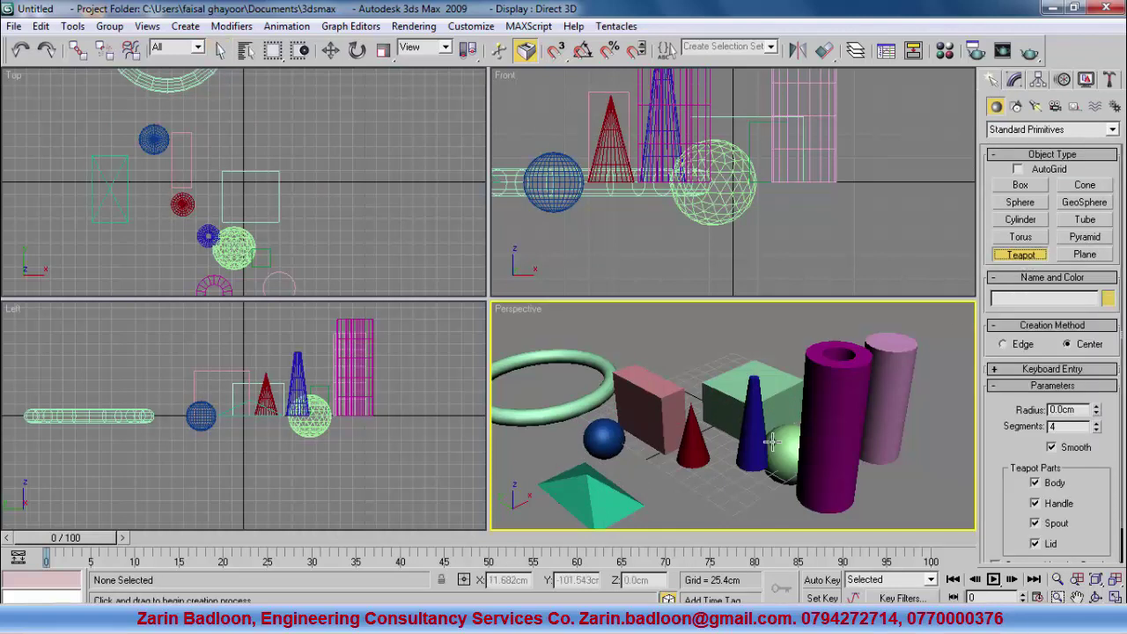
drag(679, 491, 708, 500)
right_click(709, 500)
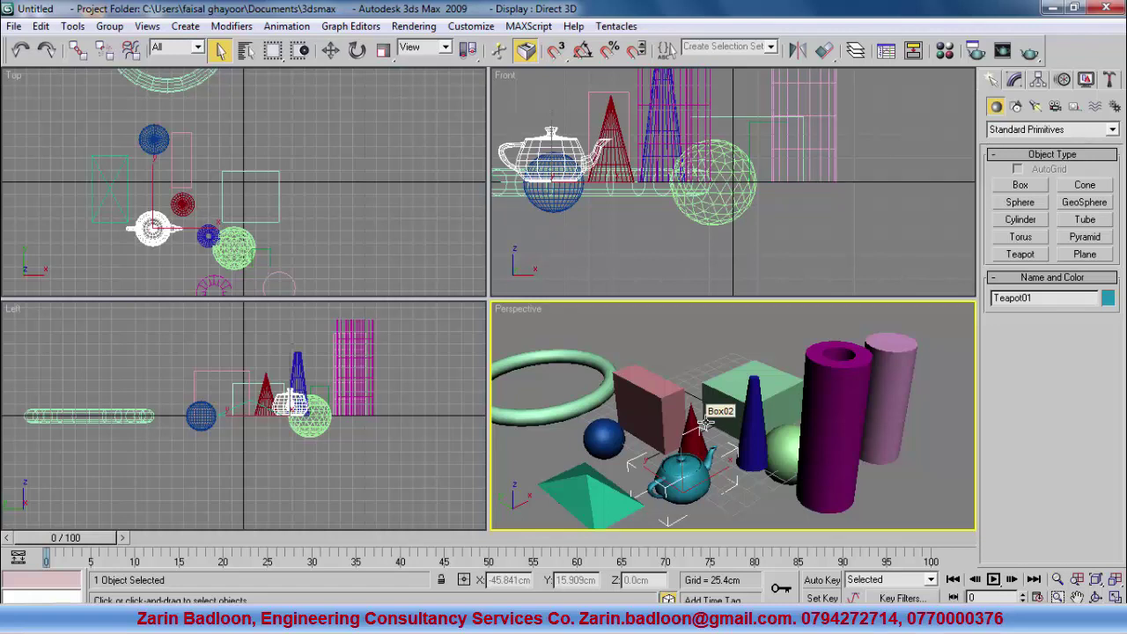
Draw two large overlapping planes beneath the primitives in the Perspective view.
click(1085, 254)
drag(652, 361, 572, 539)
drag(756, 346, 953, 420)
click(711, 600)
click(875, 518)
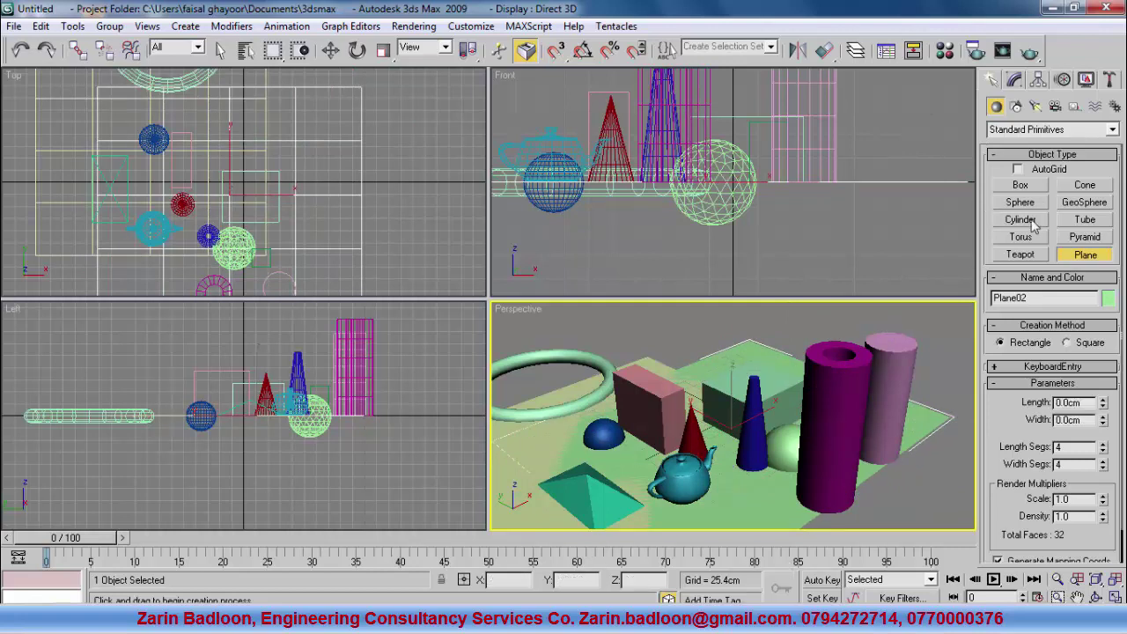
Reset the scene without saving the changes.
click(1048, 132)
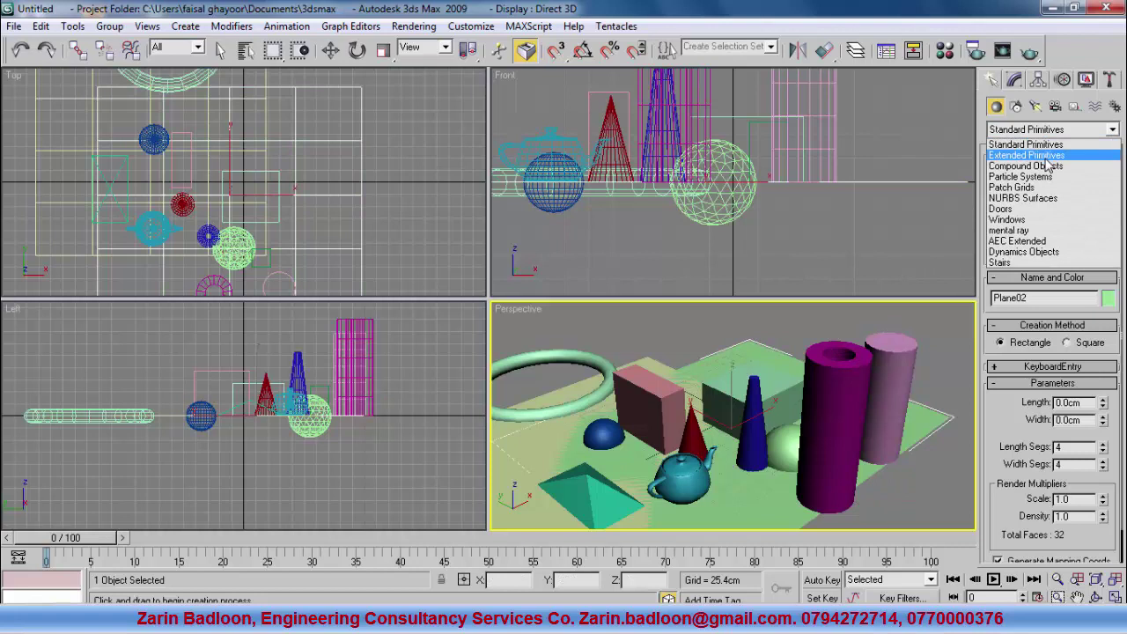
click(1048, 165)
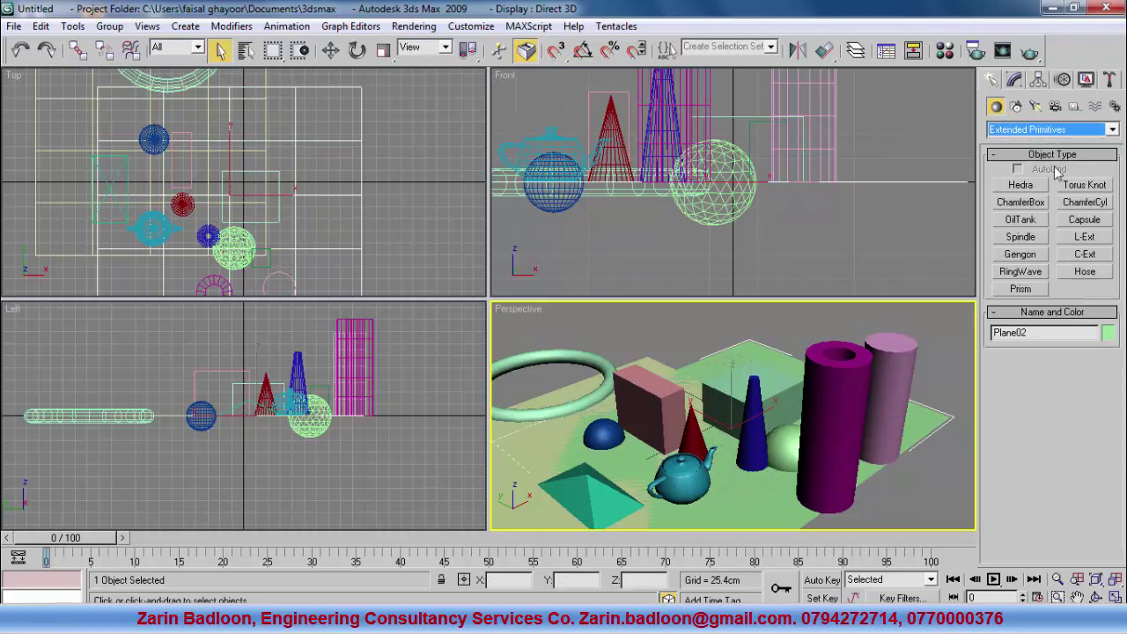
click(15, 26)
click(33, 62)
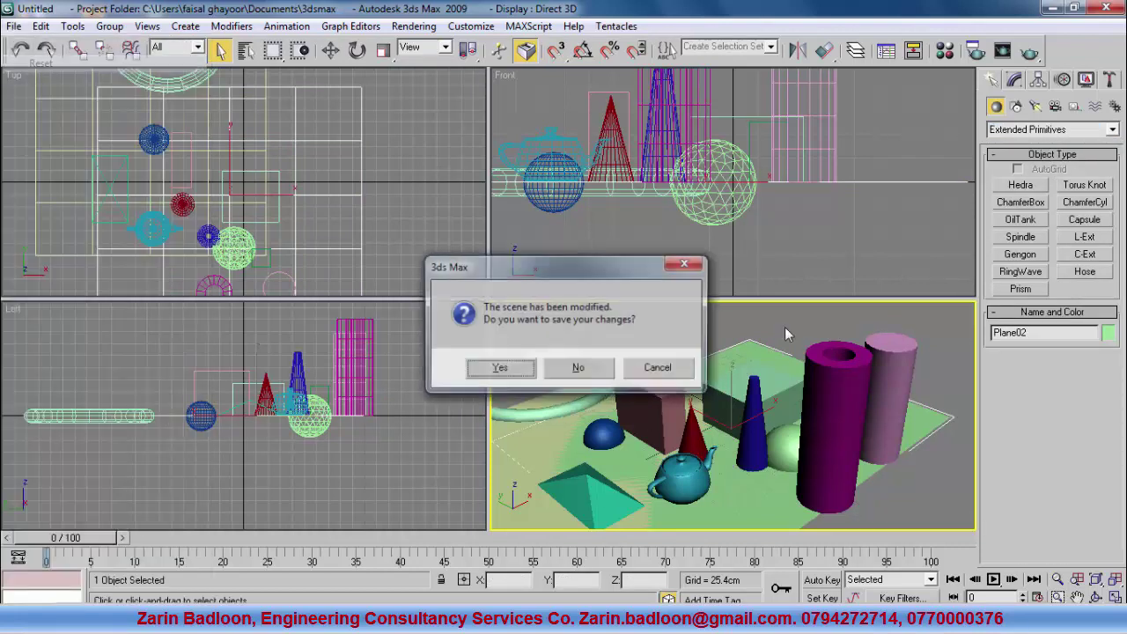
click(577, 367)
click(518, 339)
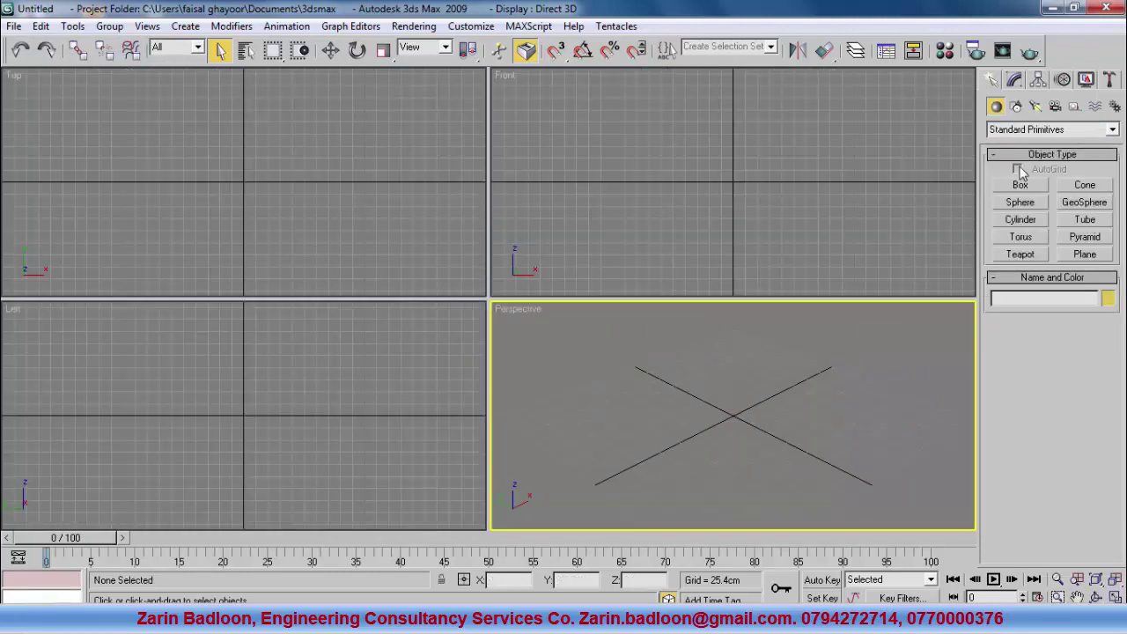
Switch to the Extended Primitives and draw a Tetra hedra to the left of the origin in the Perspective view.
click(1046, 129)
click(1039, 151)
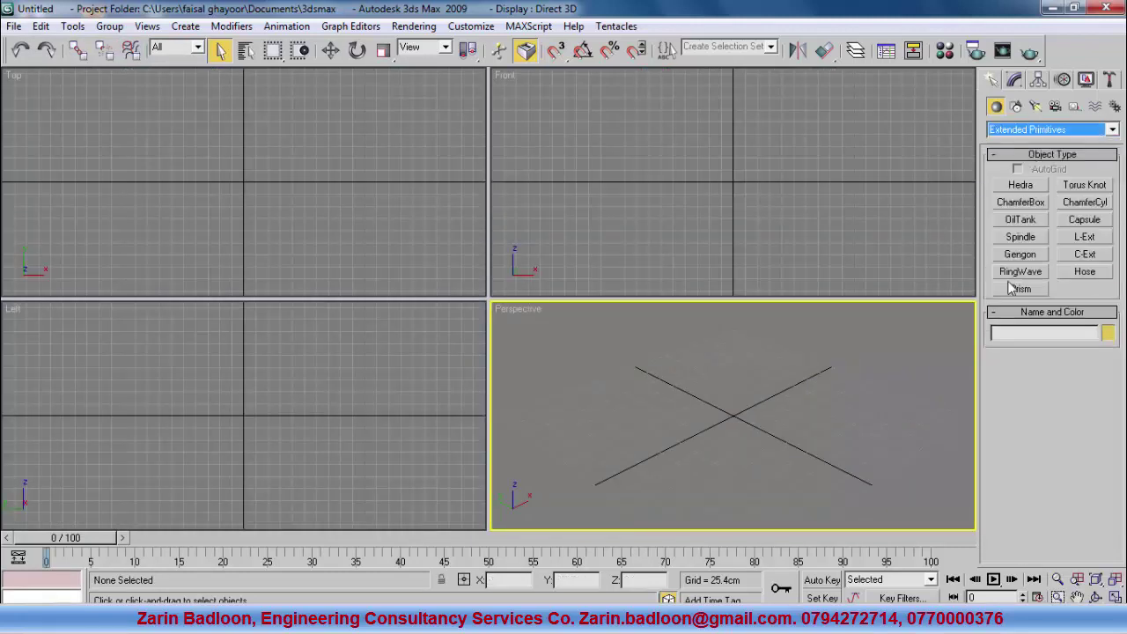
click(1021, 185)
drag(636, 436, 681, 455)
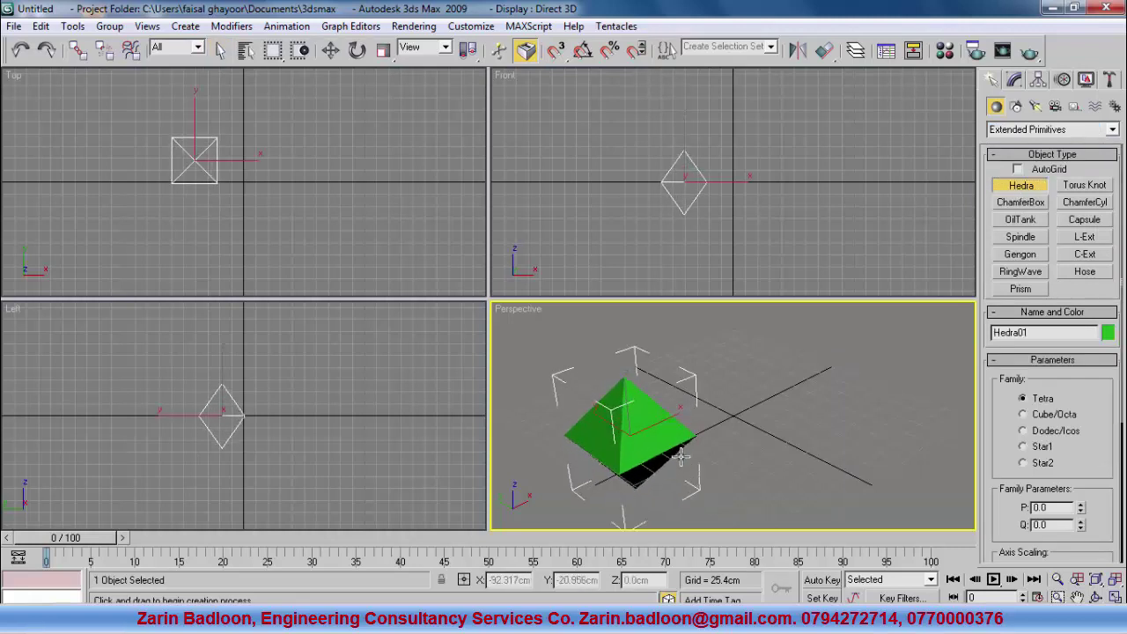
Try the Cube/Octa, Dodec/Icos, Star1 and Star2 families on the hedra and return it to Tetra.
click(1023, 414)
click(1023, 431)
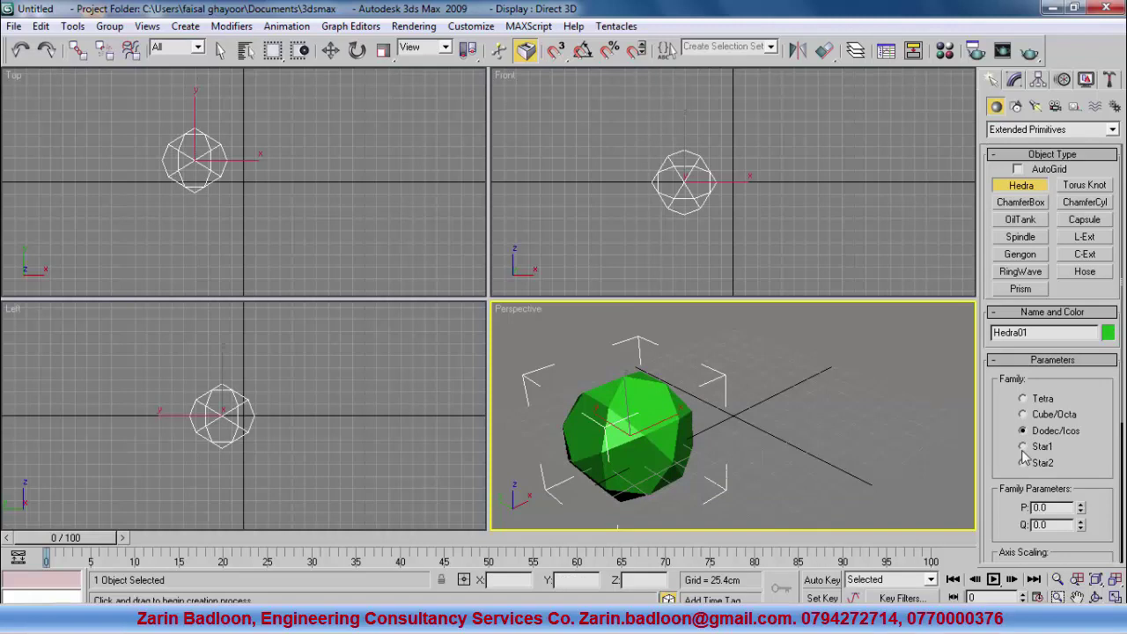
click(1023, 448)
click(1023, 463)
click(1024, 446)
click(1024, 431)
click(1024, 414)
click(1023, 399)
Draw a torus knot with a radius of about 73 cm beyond the origin in the Perspective view.
click(1084, 185)
drag(788, 354, 842, 379)
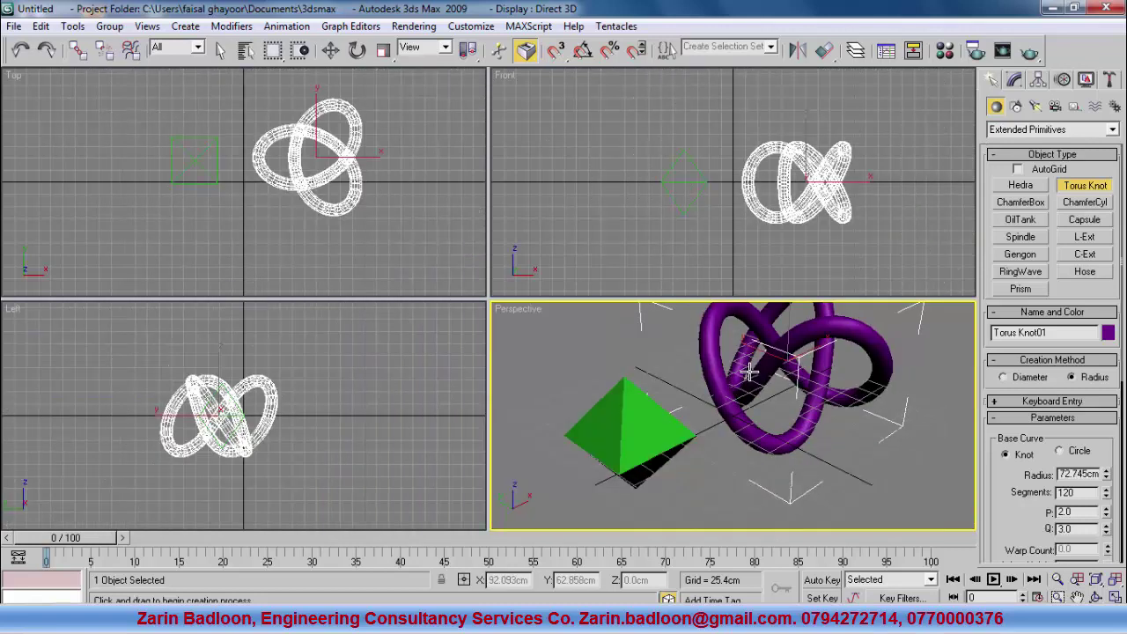
Draw a chamfer box in front of the torus knot, about 70 by 77 cm and 45 cm high with a 4.8 cm fillet.
click(1017, 205)
drag(851, 464, 866, 535)
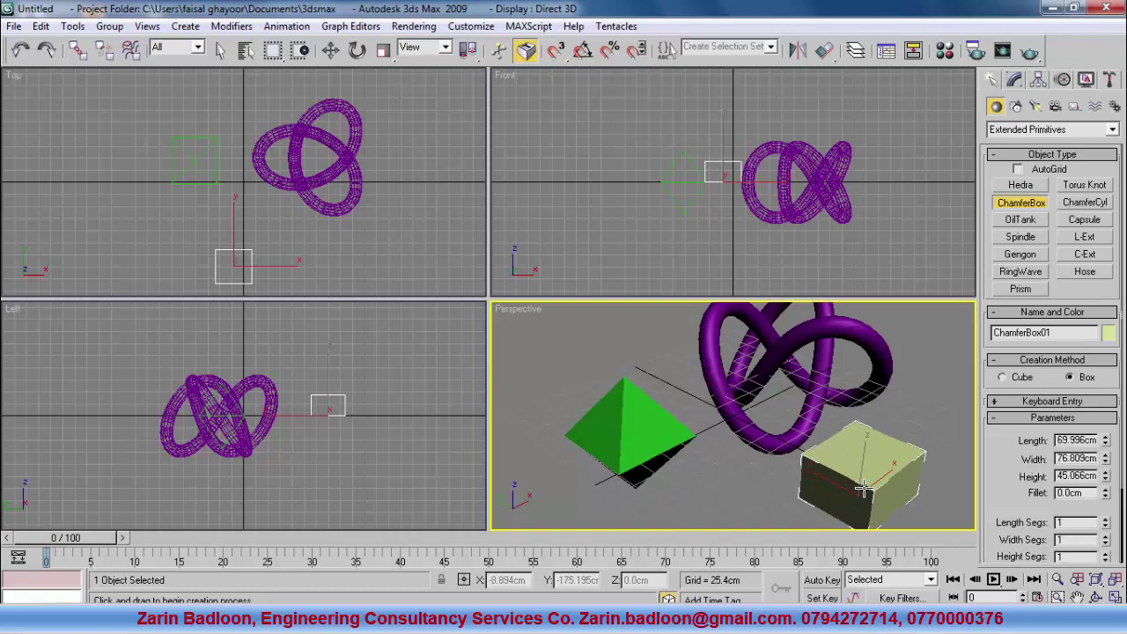
click(866, 486)
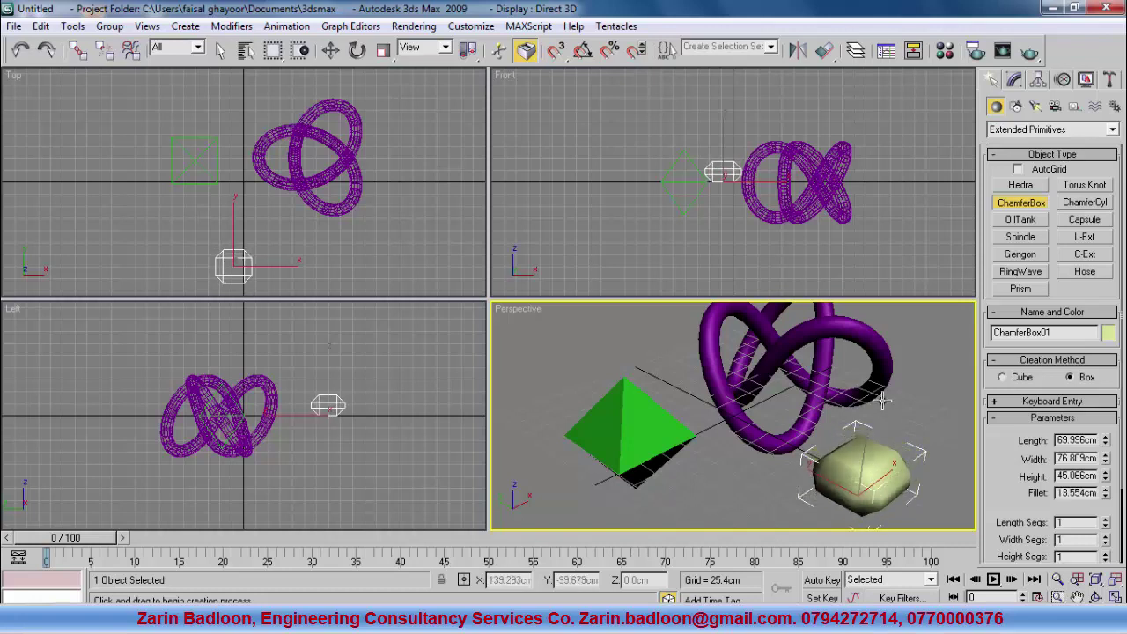
click(875, 447)
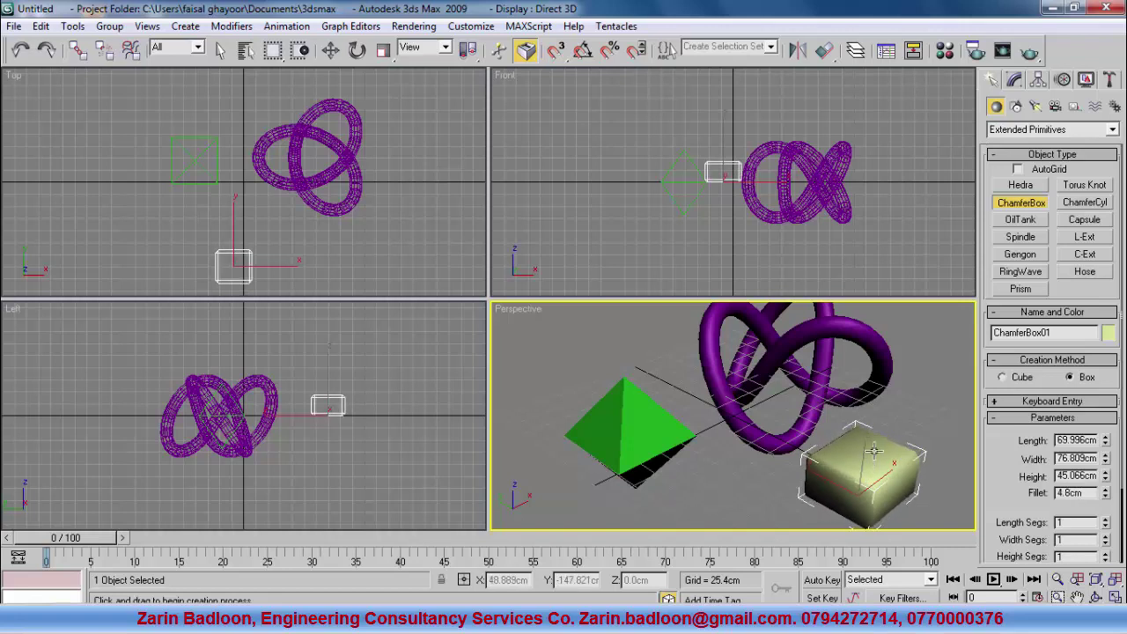
click(762, 475)
right_click(733, 482)
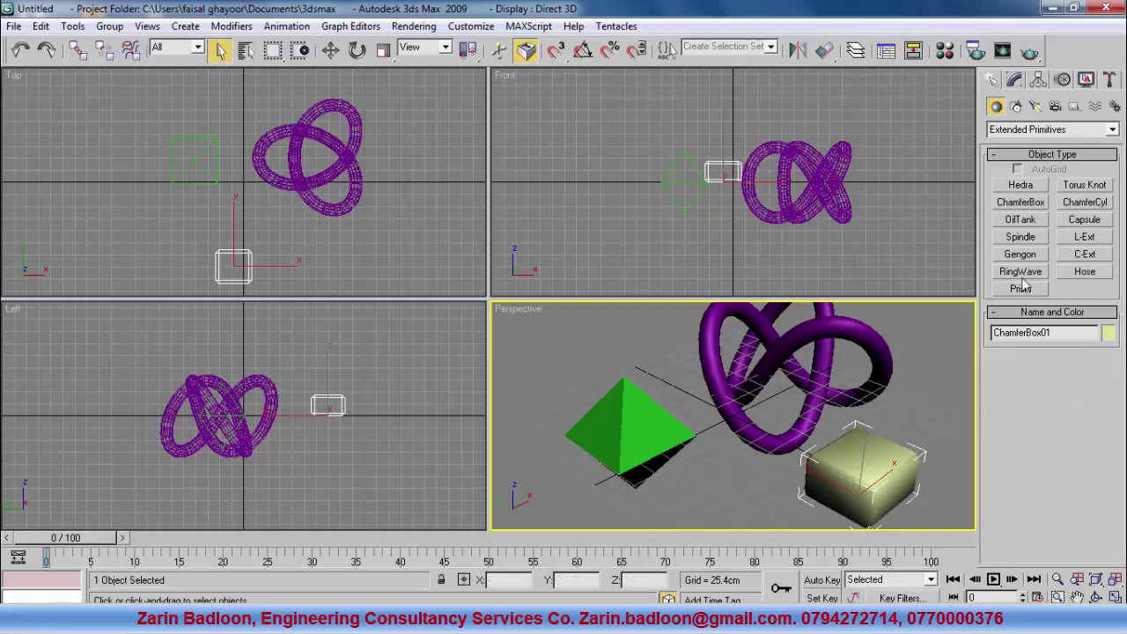
click(1090, 203)
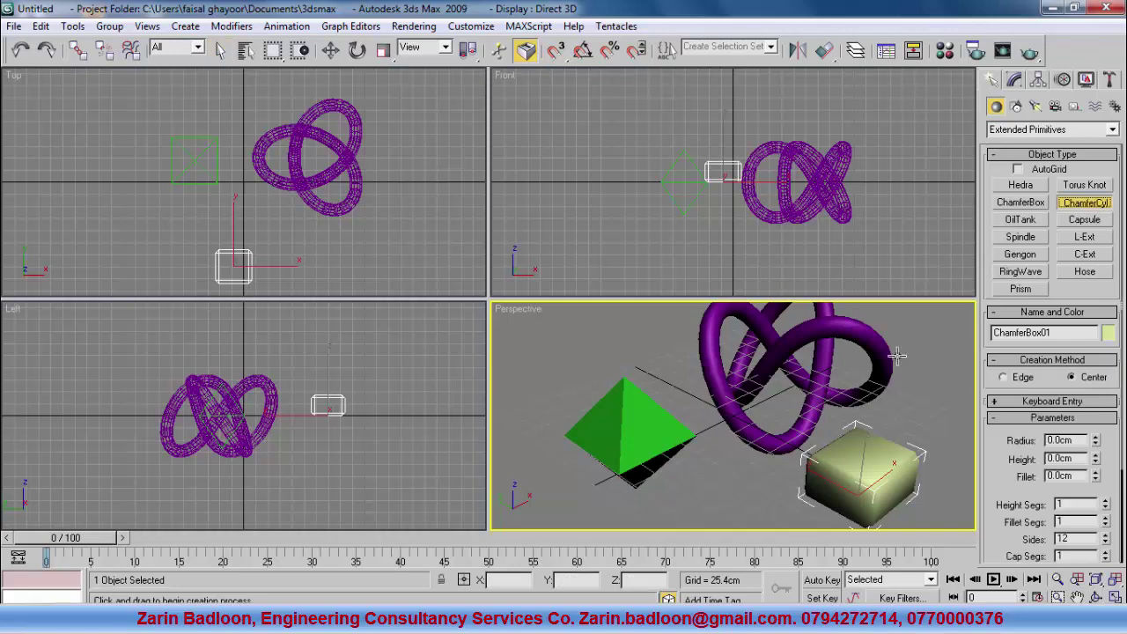
drag(690, 479, 716, 489)
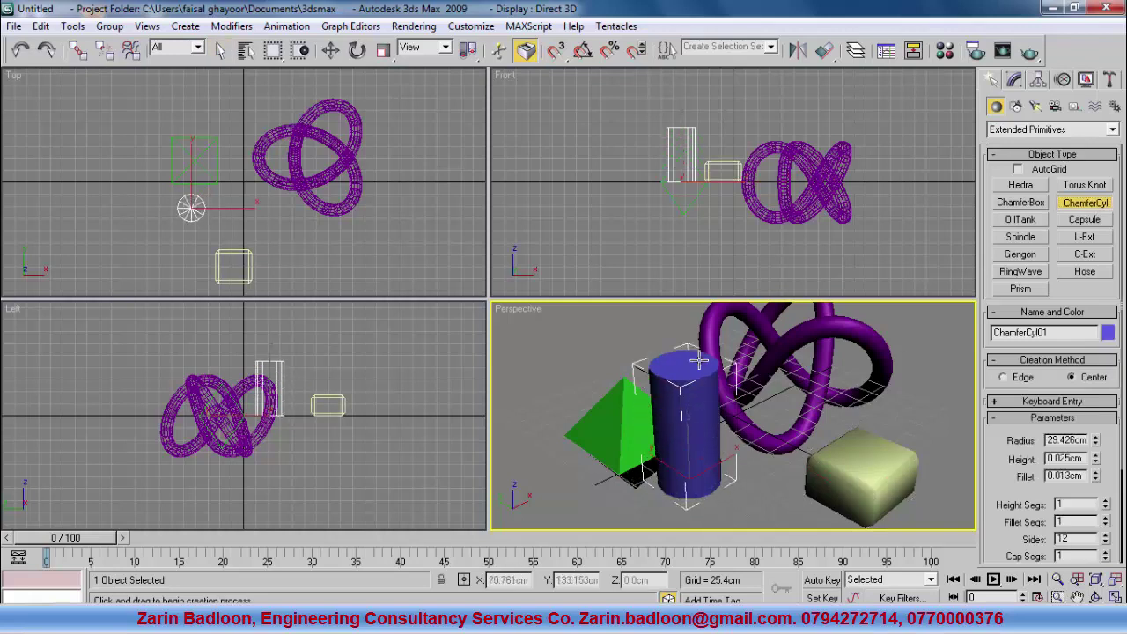
right_click(775, 438)
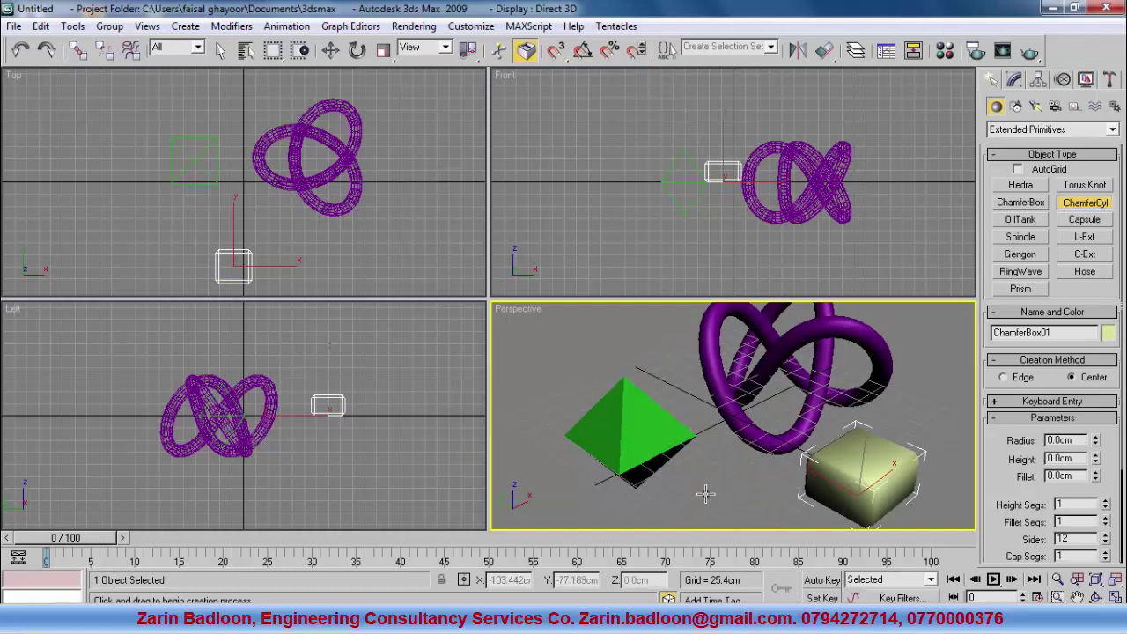
Draw two chamfer cylinders without fillets beside the hedra, about 31 cm in radius by 105 cm high and 43 cm by 80 cm.
mouse_move(723, 485)
mouse_down()
mouse_move(675, 461)
mouse_move(715, 469)
mouse_up()
click(713, 393)
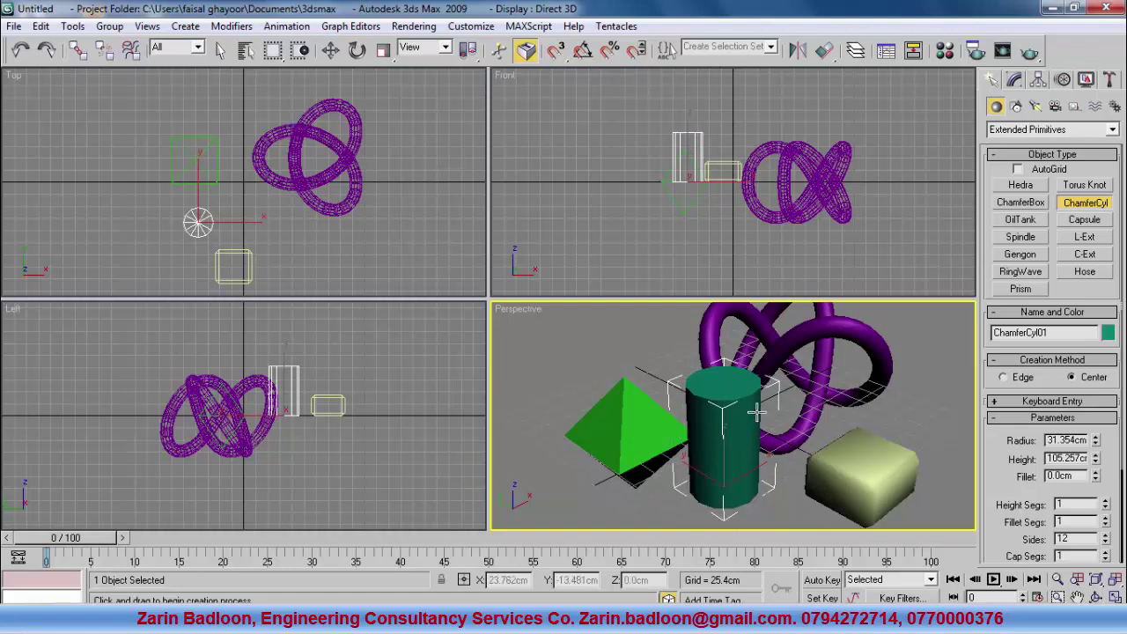
click(728, 440)
drag(717, 423, 725, 425)
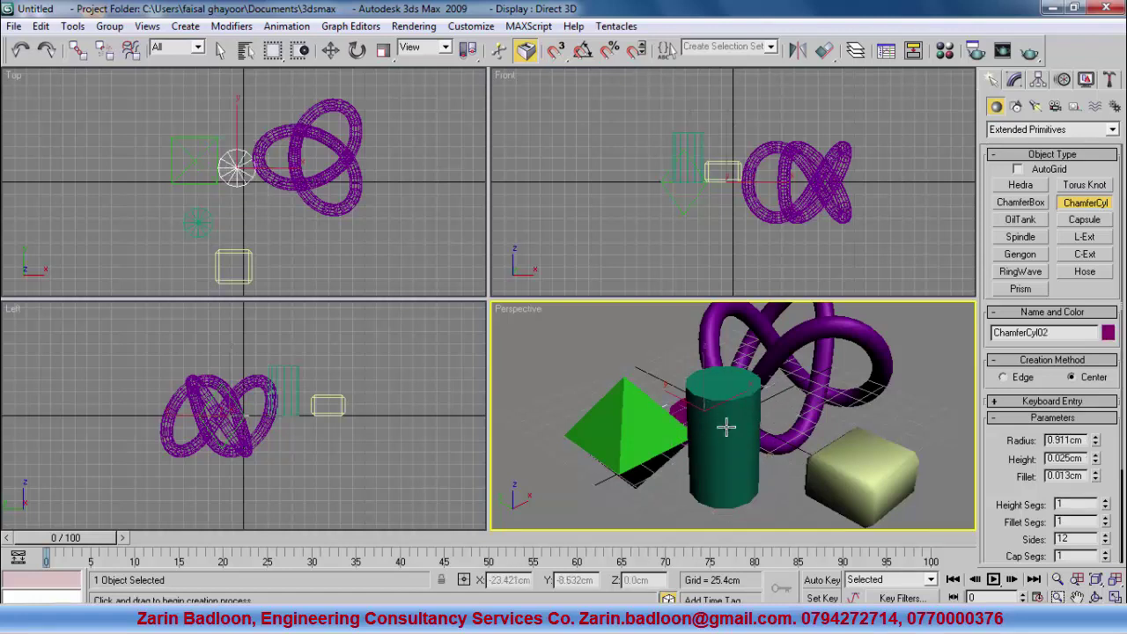
click(735, 381)
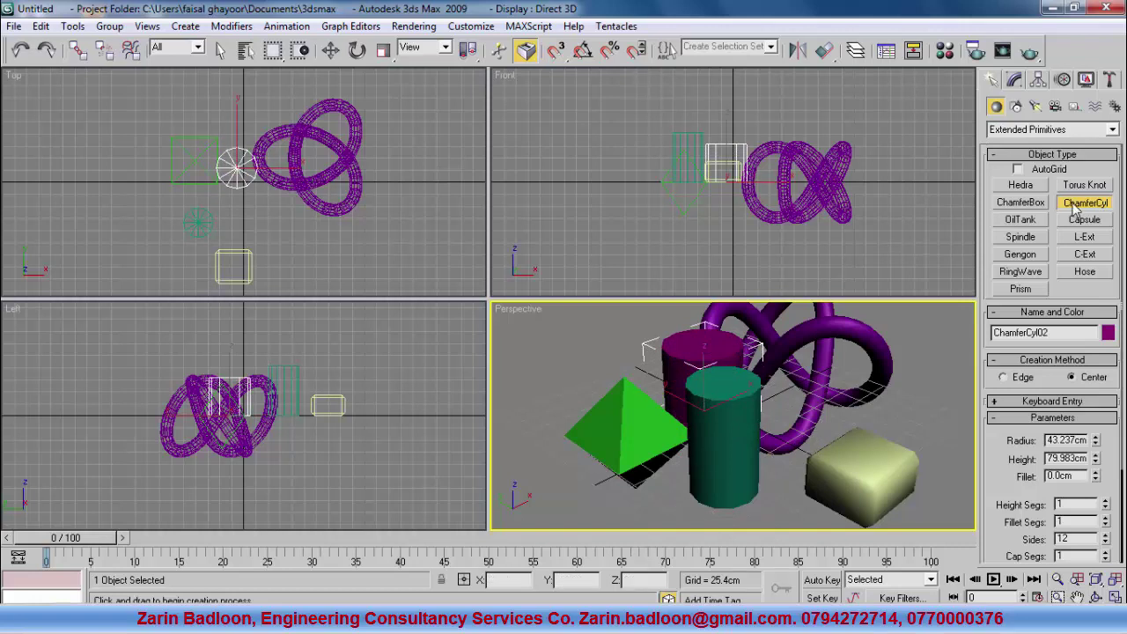
drag(704, 355, 708, 324)
click(836, 245)
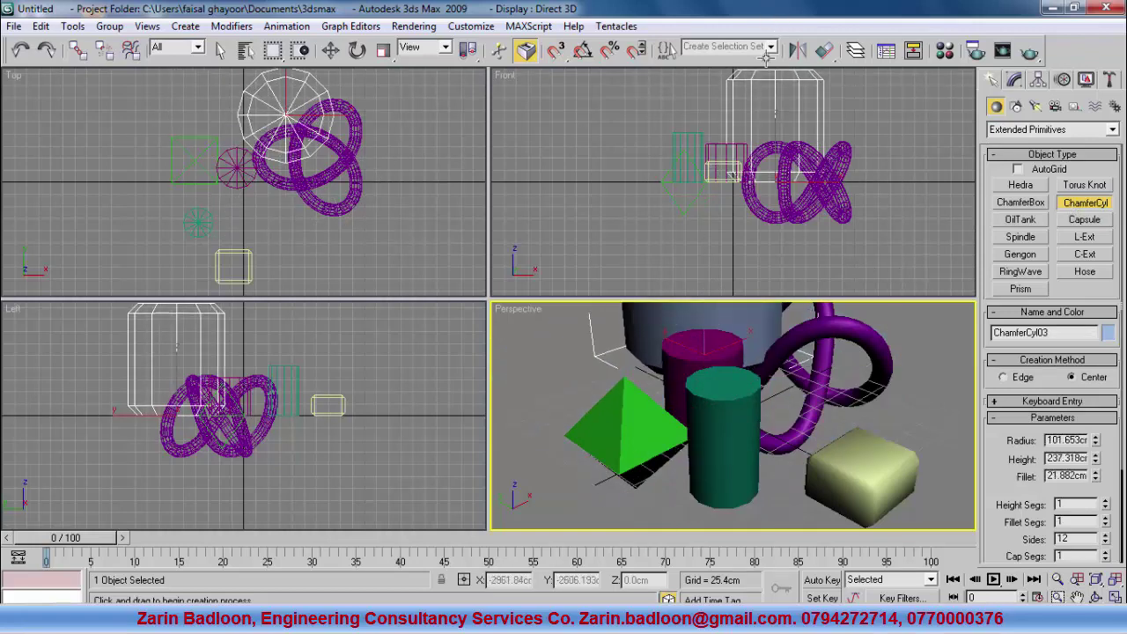
right_click(705, 377)
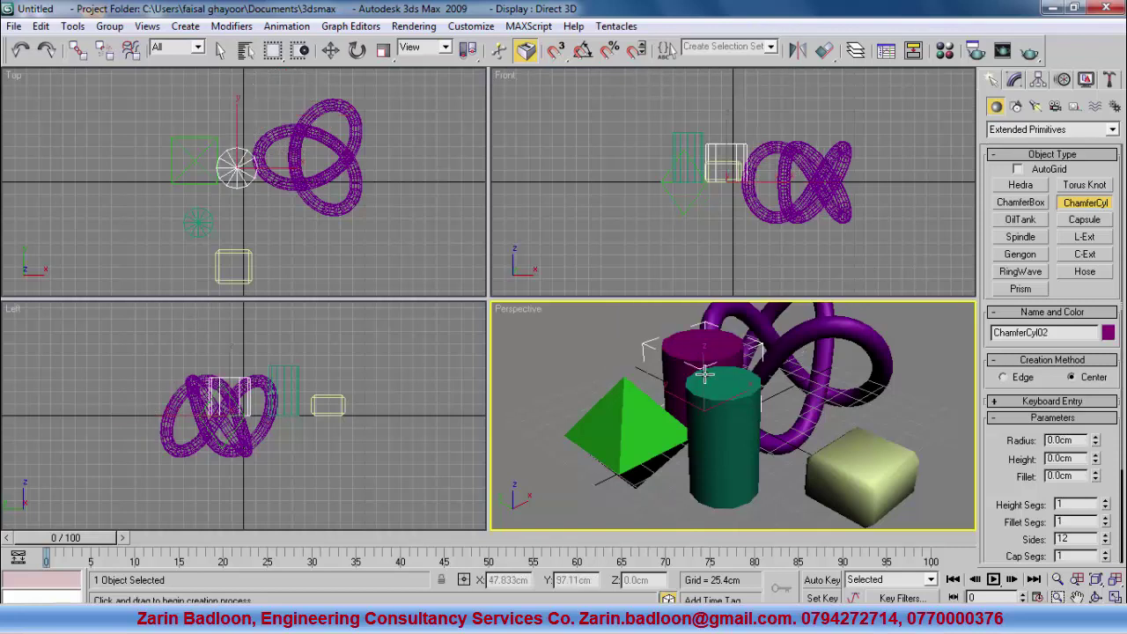
End chamfer cylinder creation and delete both chamfer cylinders beside the hedra.
right_click(624, 414)
click(723, 444)
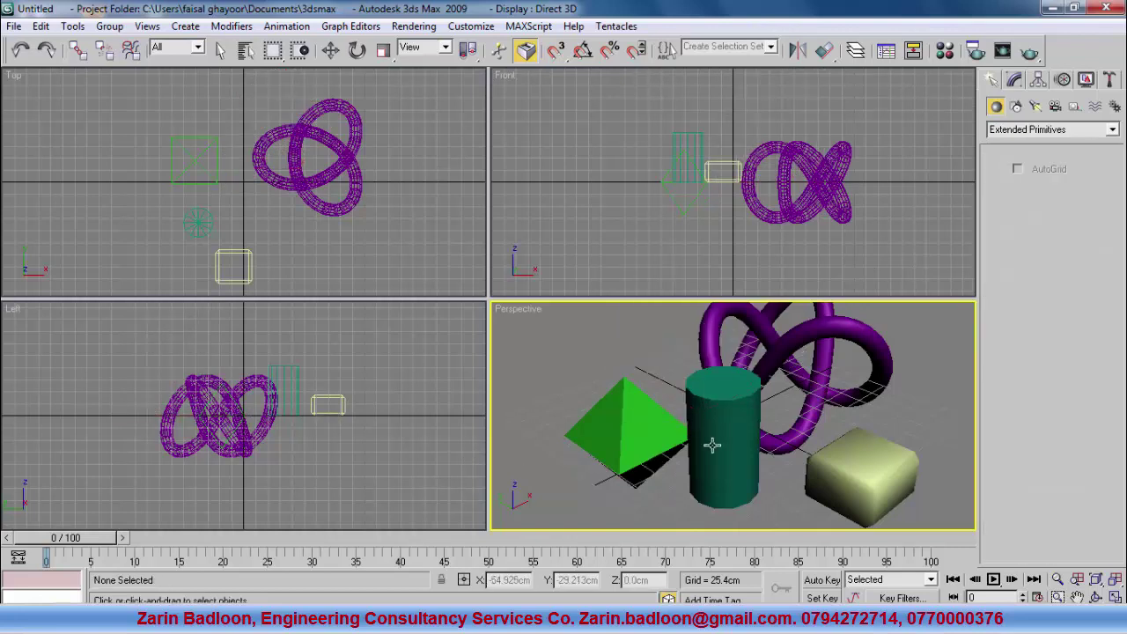
key(Delete)
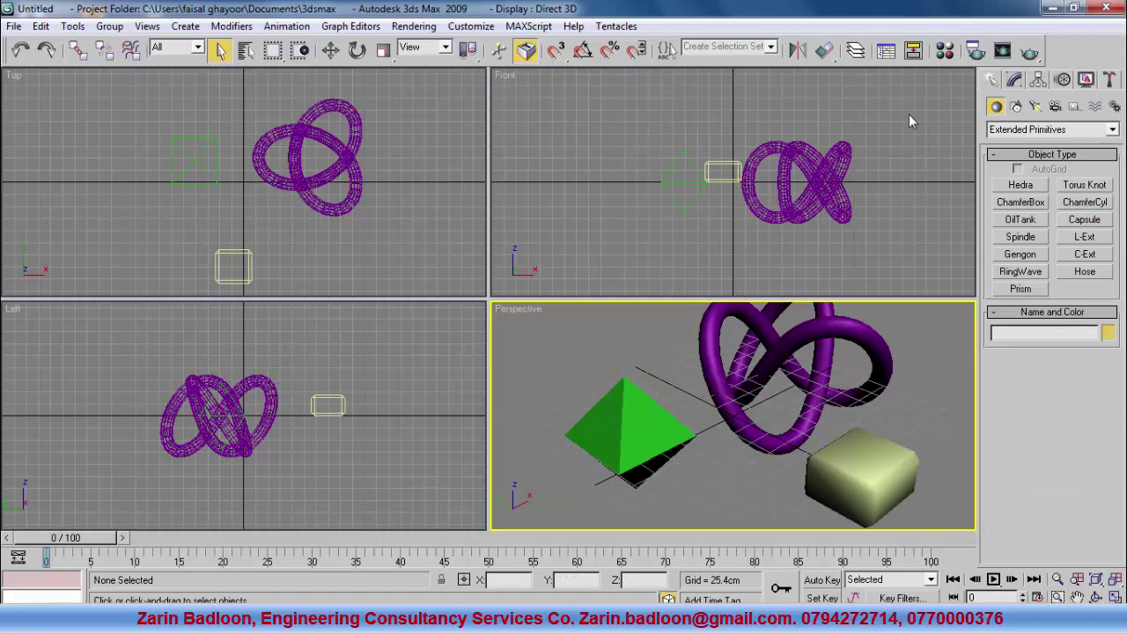
Draw a chamfer cylinder beside the hedra, about 41 cm in radius and 96 cm high with a 10 cm fillet.
click(1084, 201)
drag(692, 478, 737, 490)
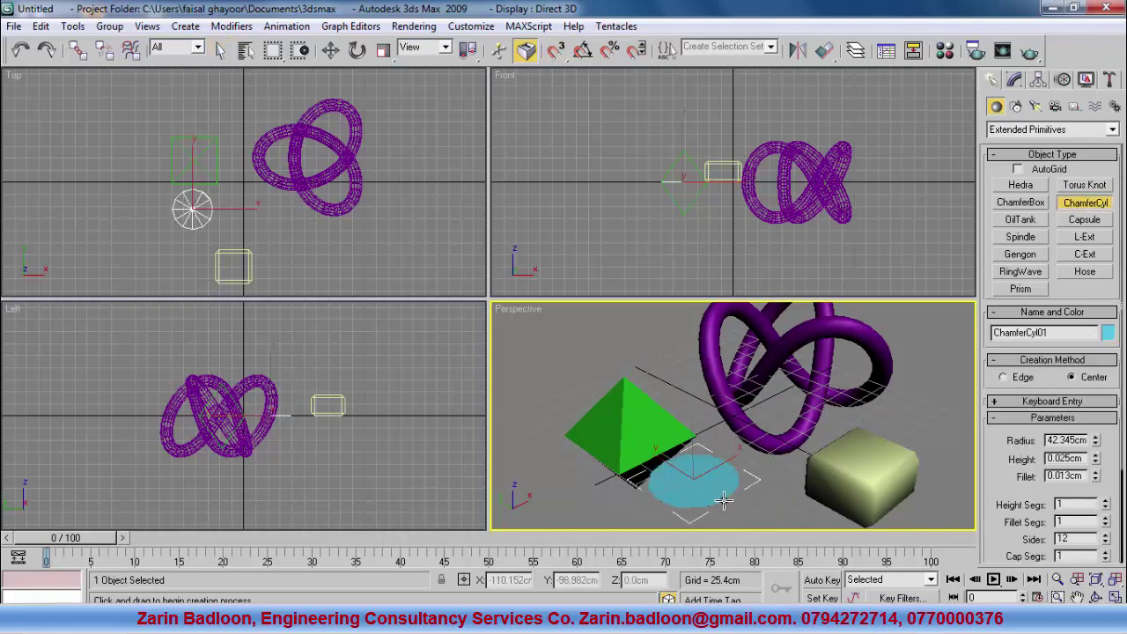
click(698, 343)
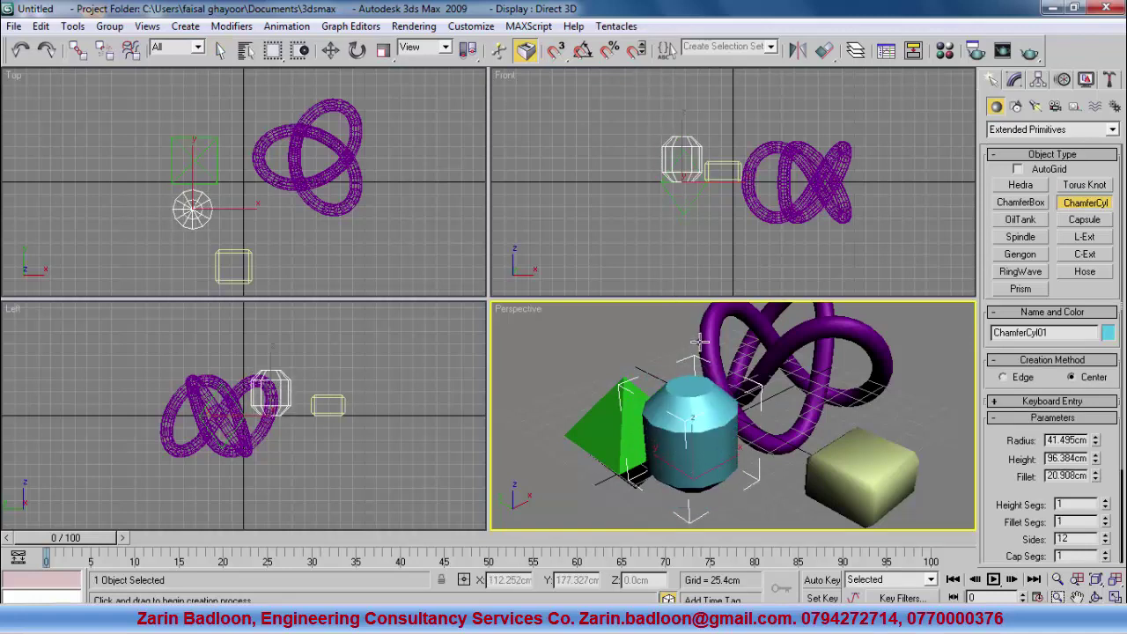
click(716, 375)
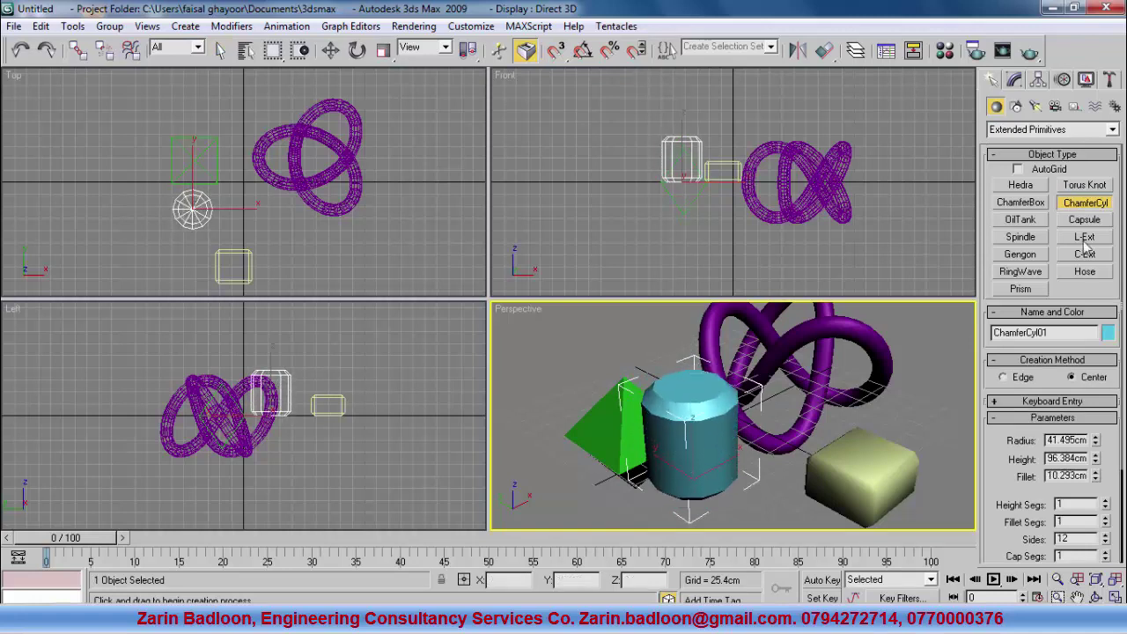
Draw an oil tank behind the hedra, about 42 cm in radius and 131 cm high with a 10.5 cm cap height.
click(1017, 220)
drag(541, 383, 504, 368)
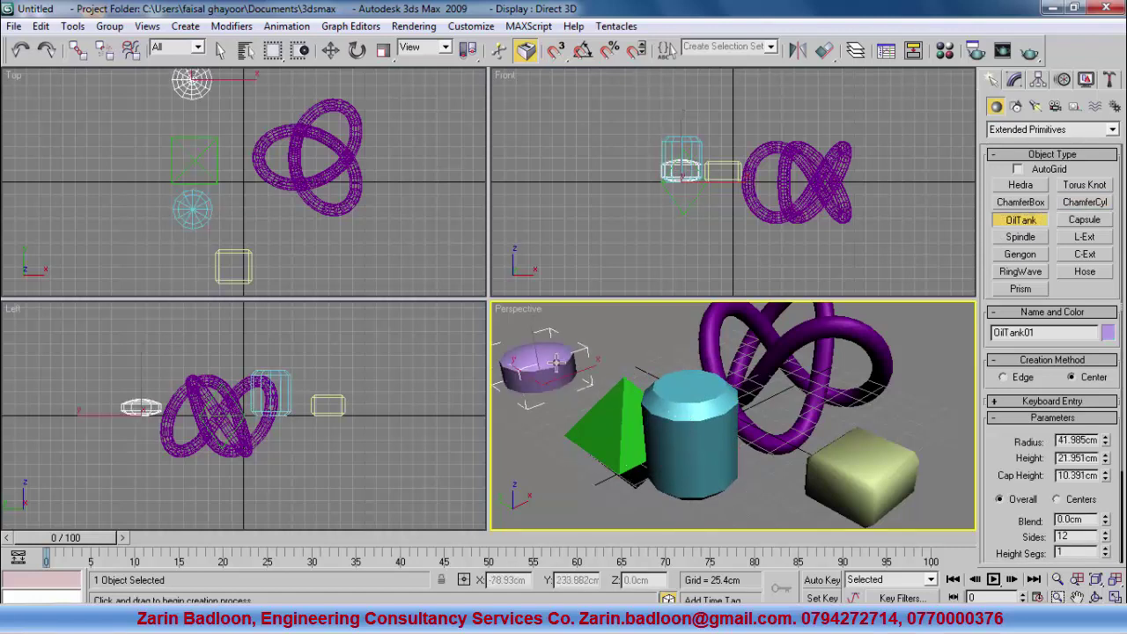
click(556, 322)
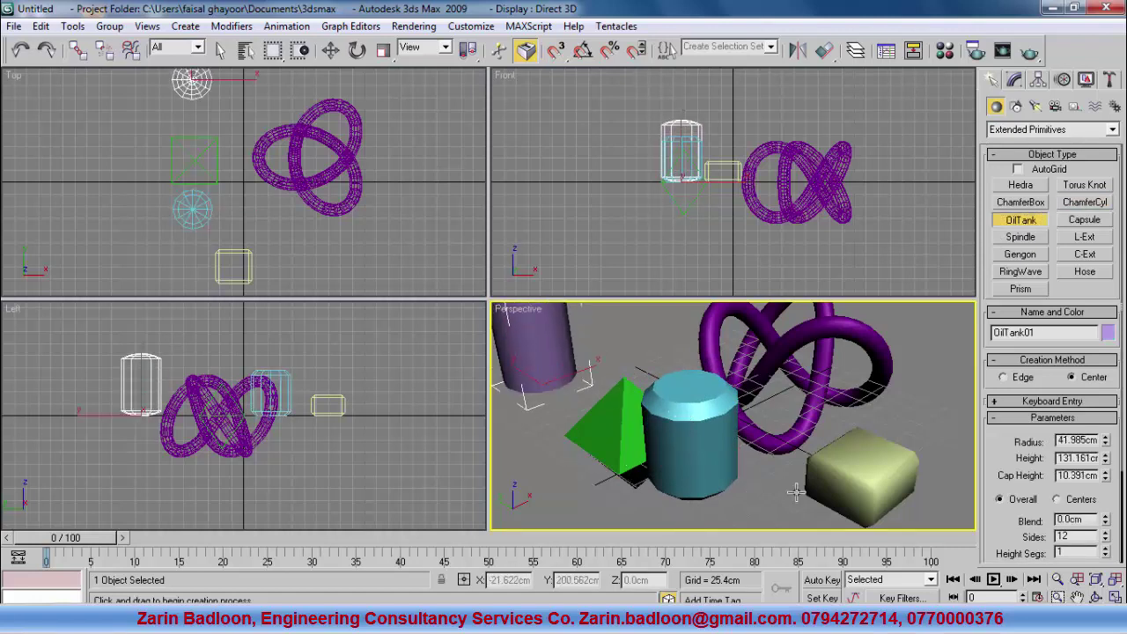
click(1076, 597)
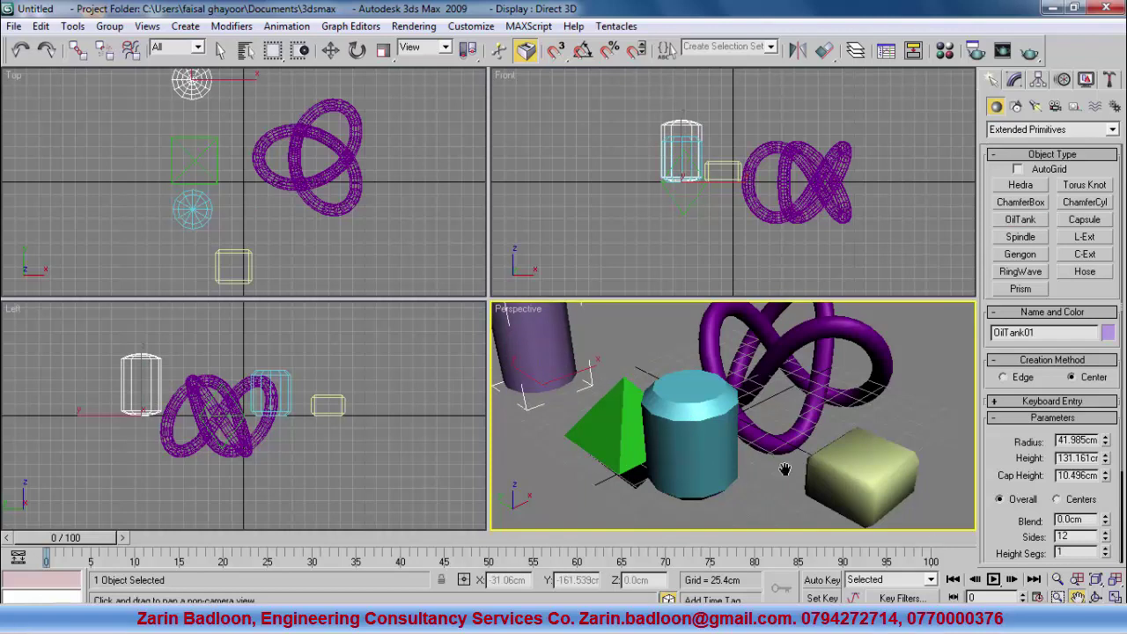
drag(593, 385, 706, 422)
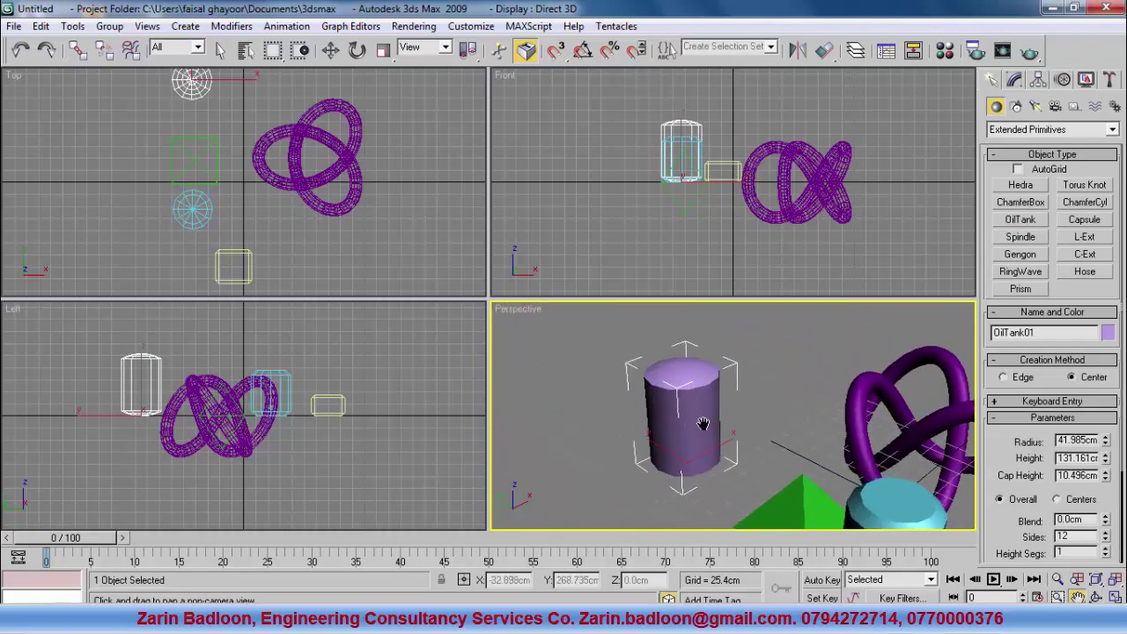
scroll(704, 424, up, 4)
scroll(696, 423, down, 3)
right_click(704, 425)
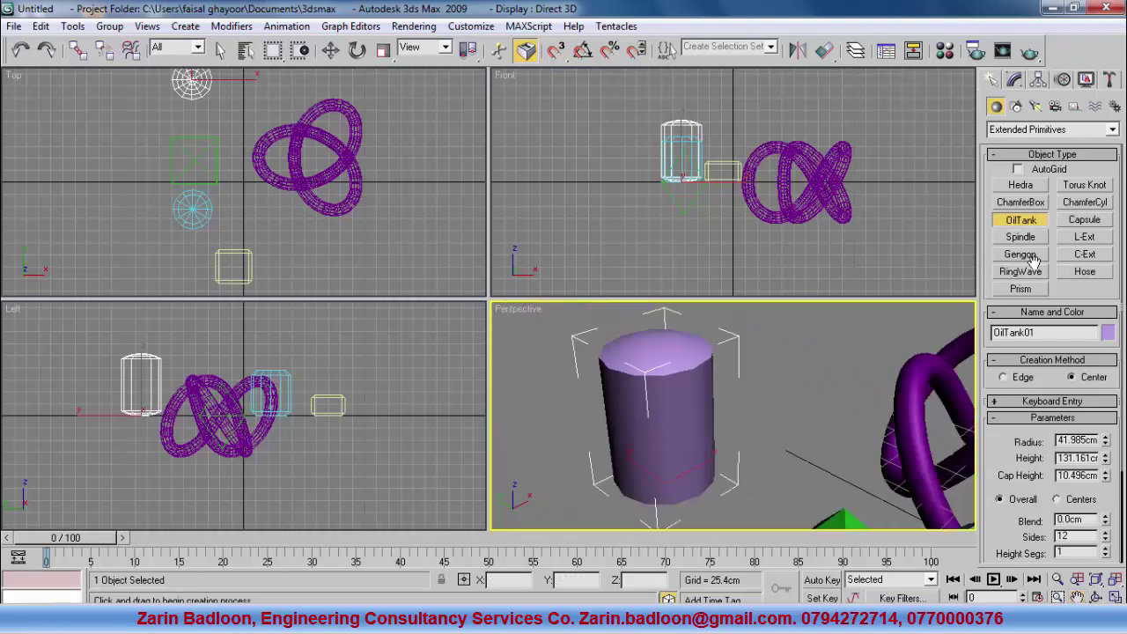
Draw a capsule beside the oil tank, about 25 cm in radius and extending about 175 cm downward.
click(1083, 220)
mouse_move(787, 357)
mouse_down()
mouse_move(841, 375)
mouse_move(809, 360)
mouse_up()
click(807, 361)
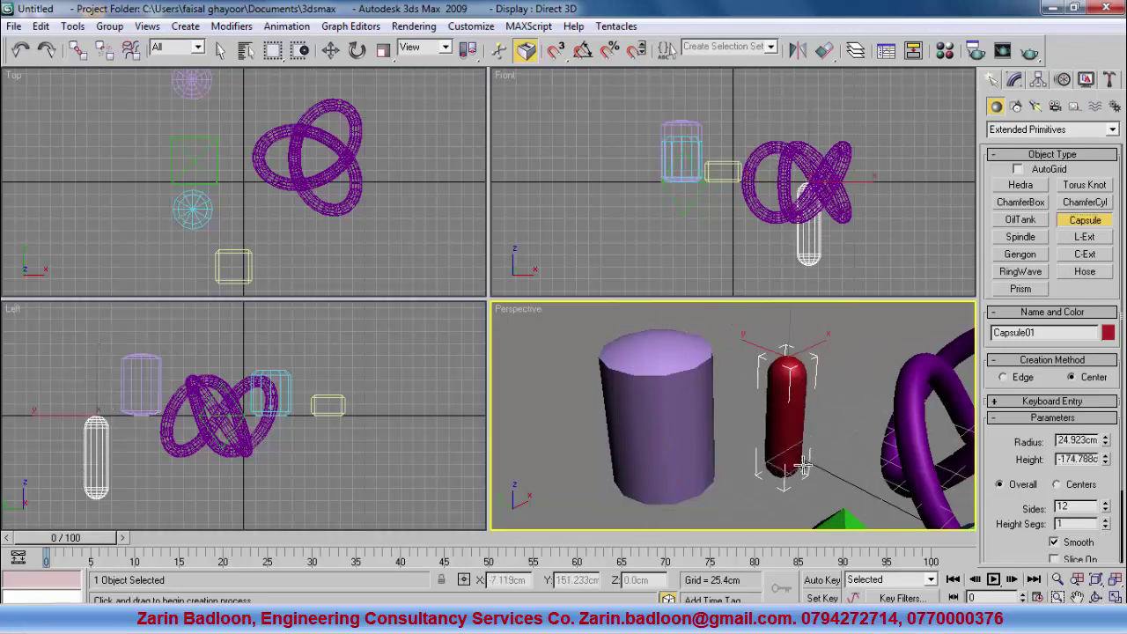
click(803, 467)
right_click(863, 396)
Draw a spindle beyond the capsule, about 59 cm in radius and 73 cm high with a 31 cm cap height.
click(1021, 237)
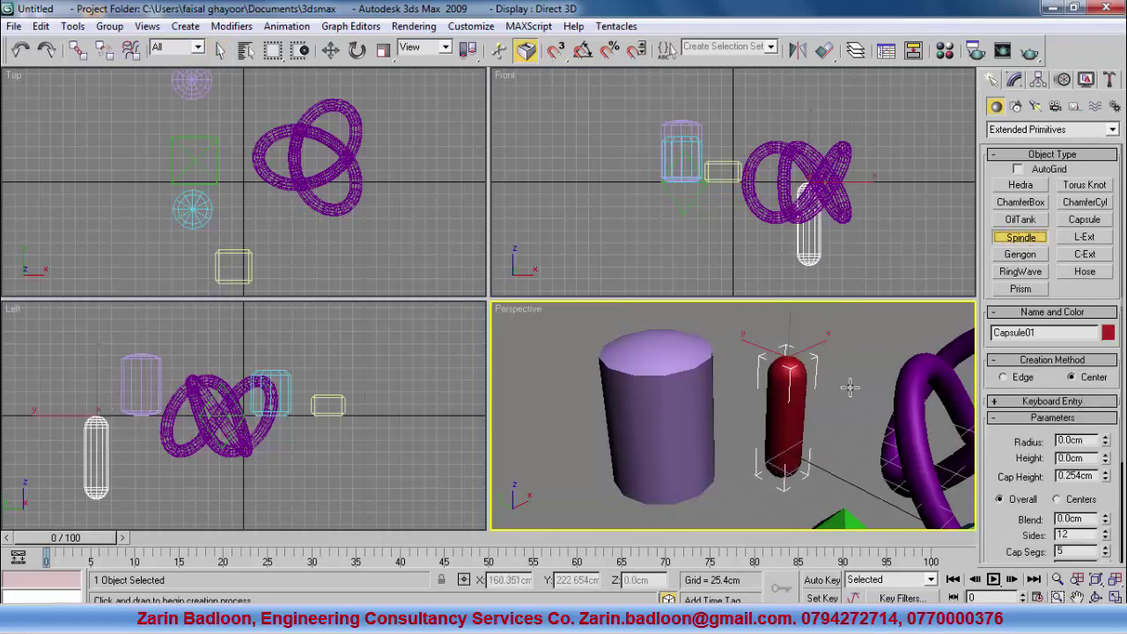
drag(848, 377, 868, 403)
click(855, 346)
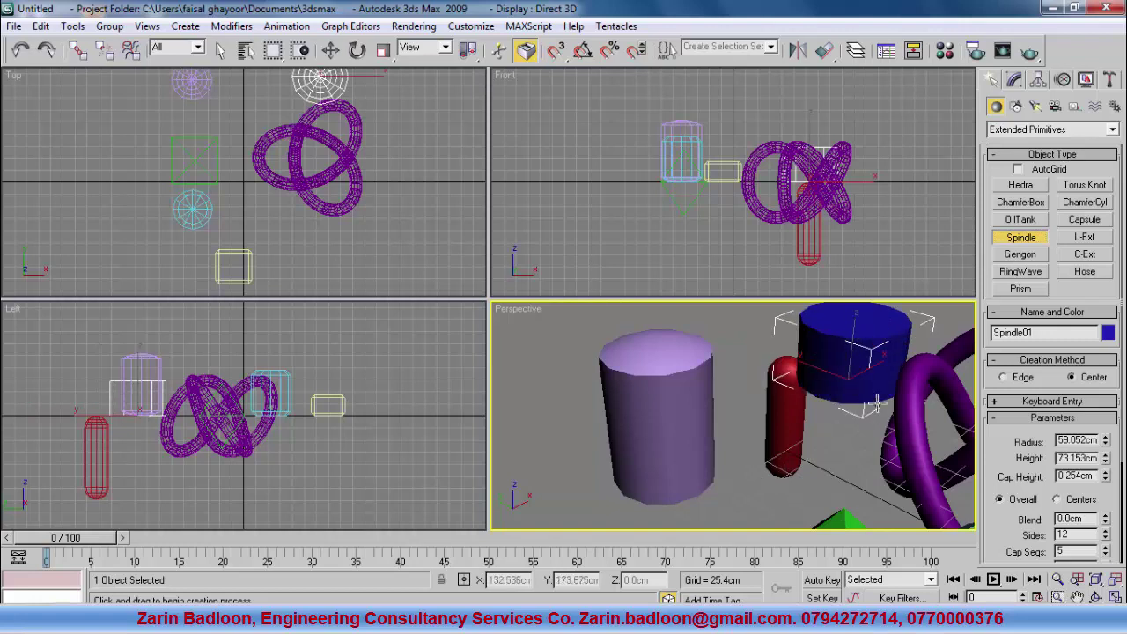
click(873, 271)
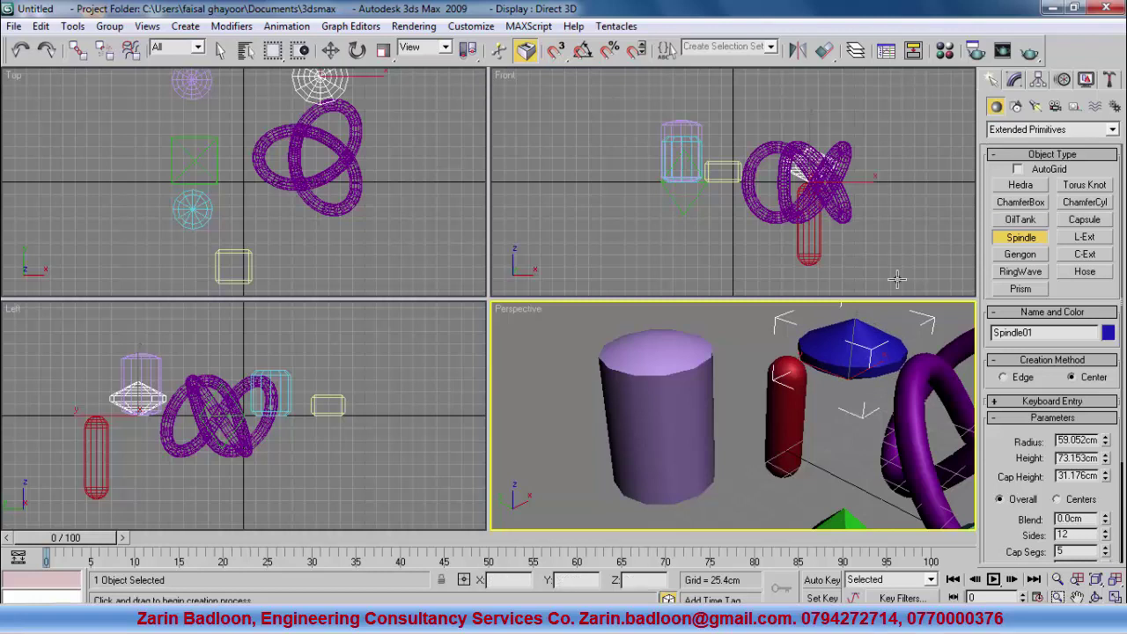
Draw an L-extrusion beside the oil tank with sides about 97 and 53 cm long, 18 cm wide and 58 cm high.
click(1085, 237)
drag(543, 418, 534, 475)
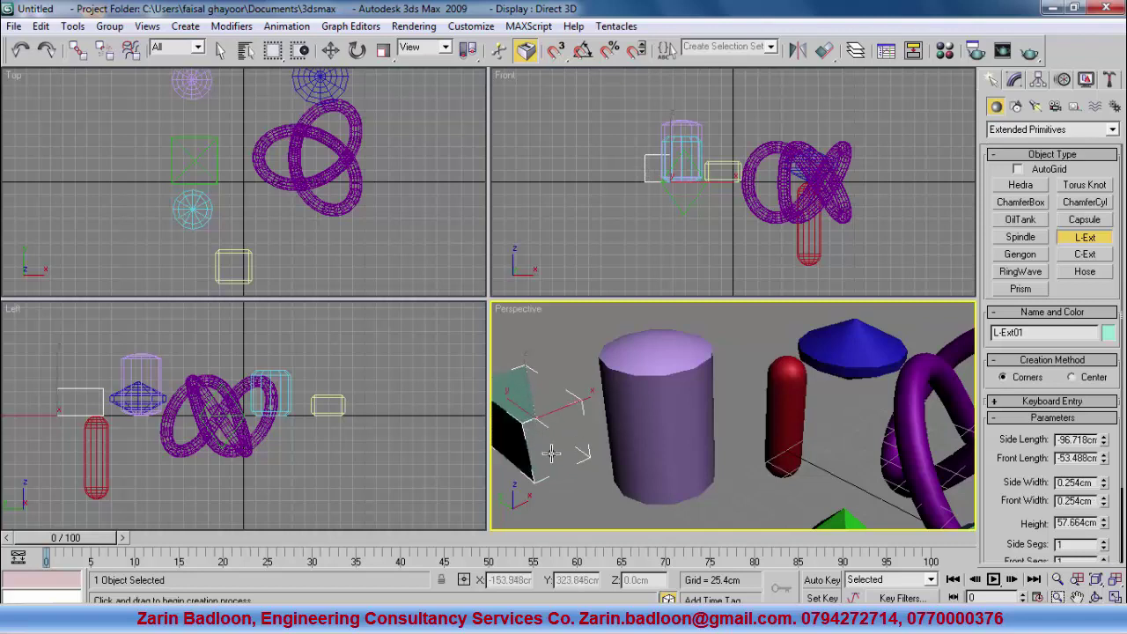
click(546, 432)
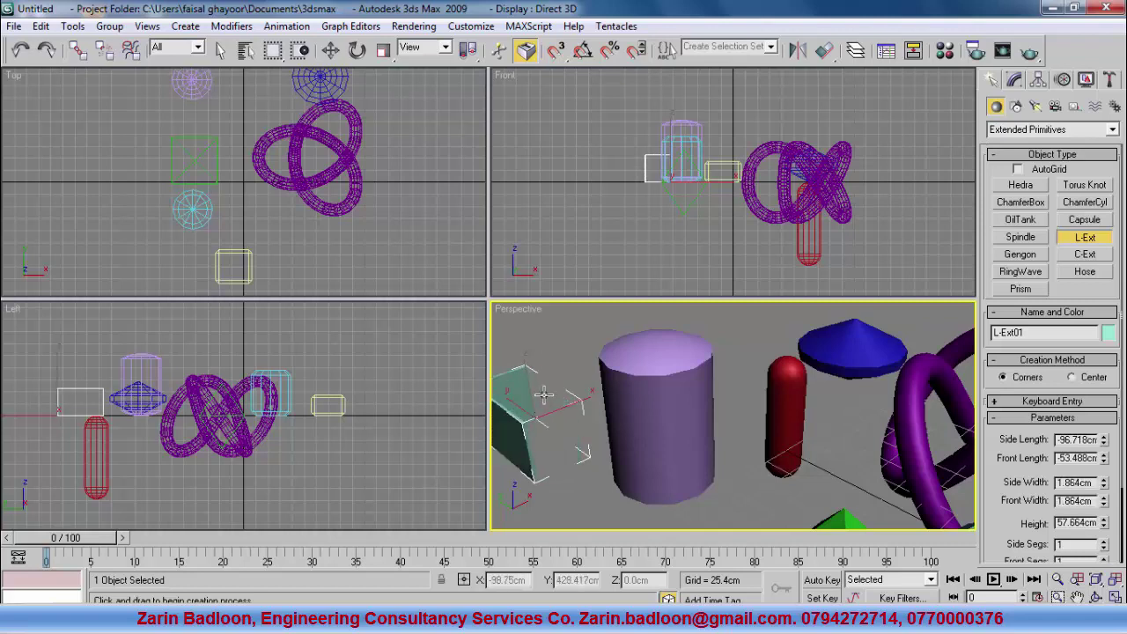
click(517, 398)
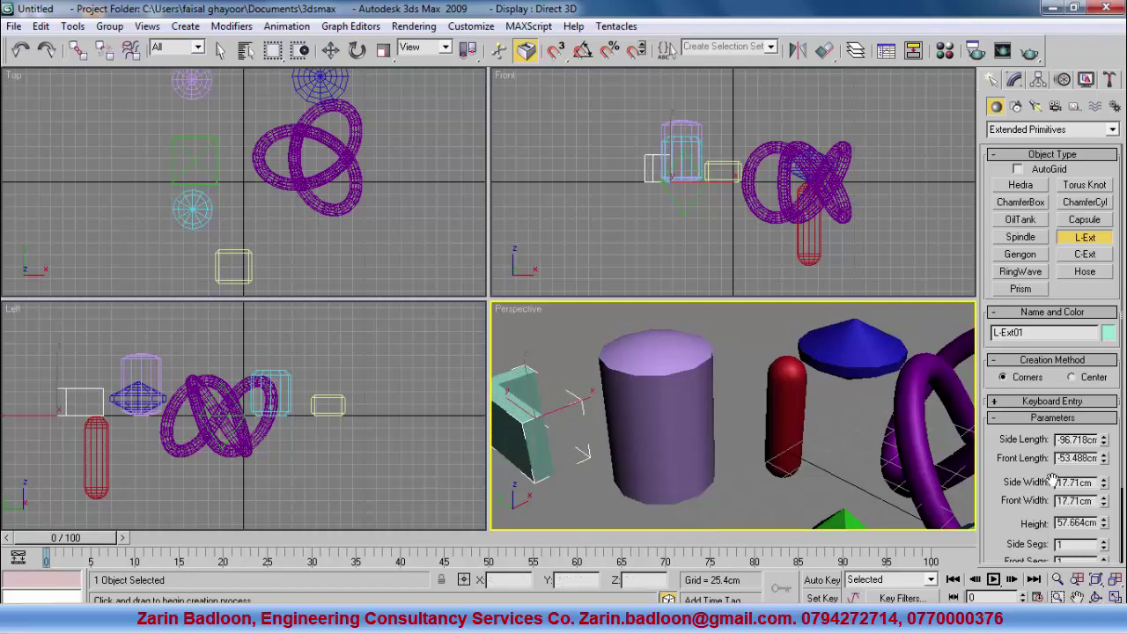
Draw a five-sided gengon without a fillet in front of the oil tank, about 37 cm in radius and 104 cm high.
click(1021, 256)
drag(758, 498, 788, 515)
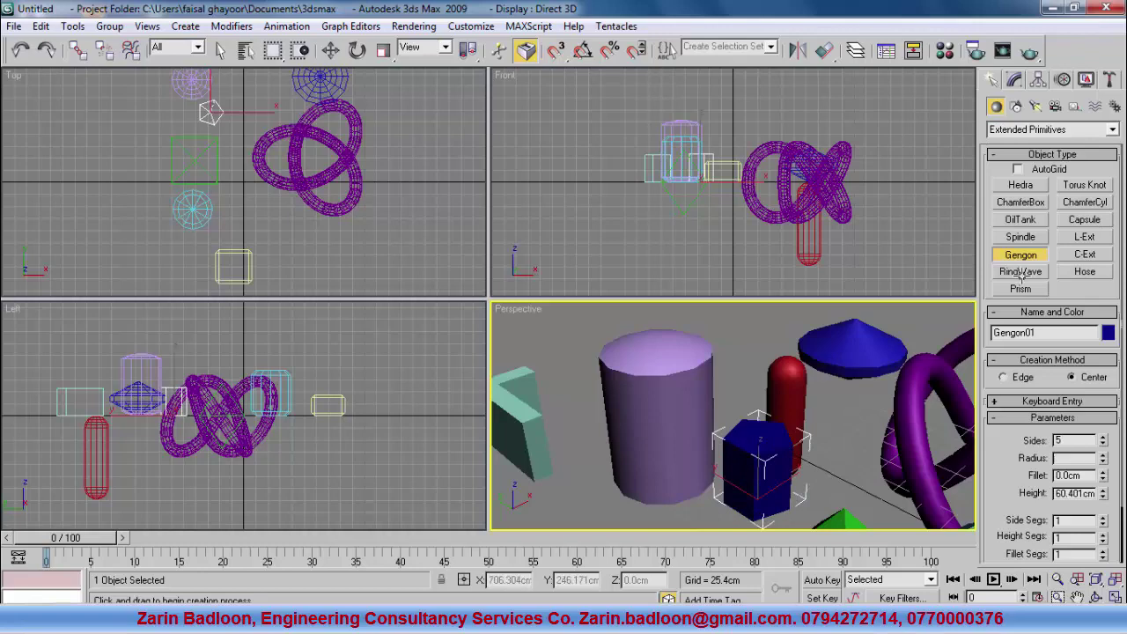
key(ctrl+z)
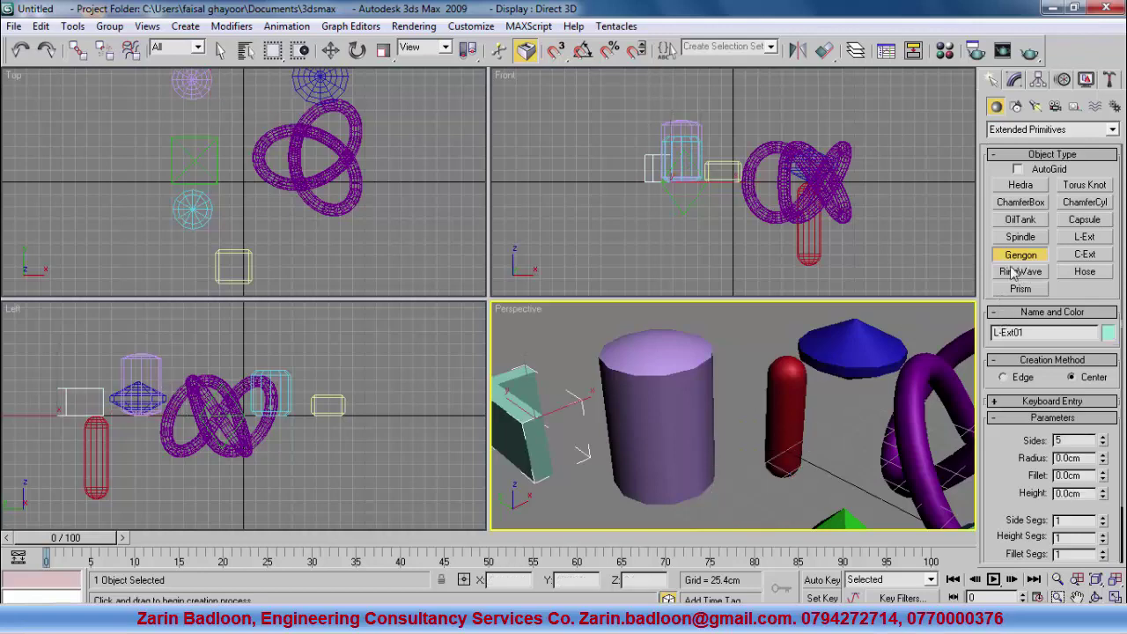
drag(724, 509, 729, 388)
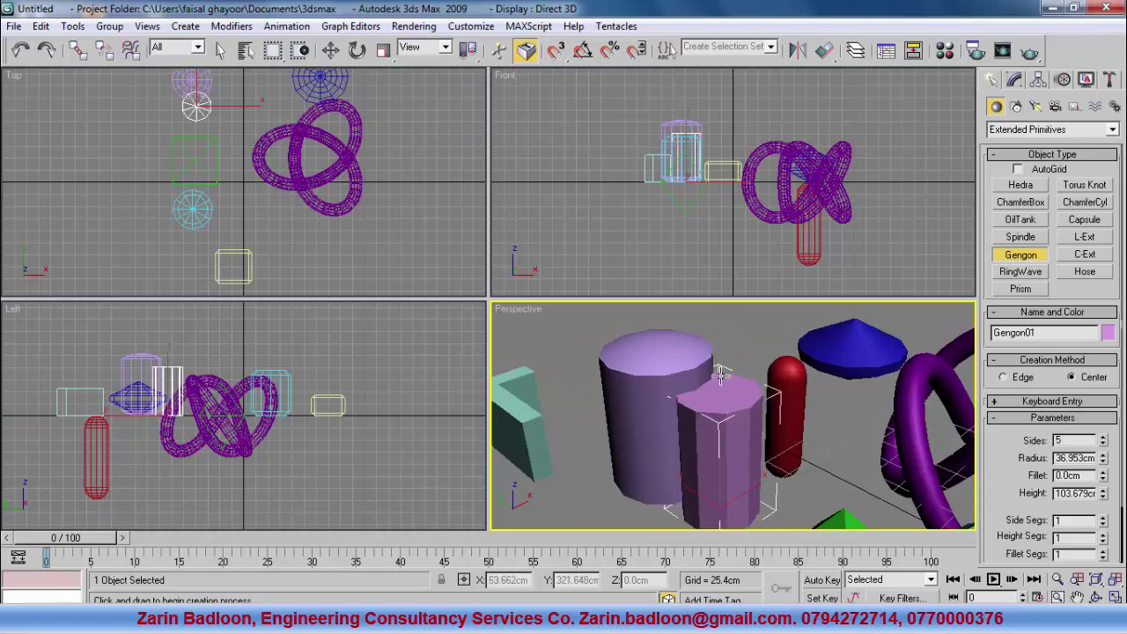
click(722, 384)
Draw two ring waves near the capsule: a flat one about 24 cm in radius and a tall one about 30 cm with 14 cm ring width.
click(1030, 272)
drag(837, 453, 862, 443)
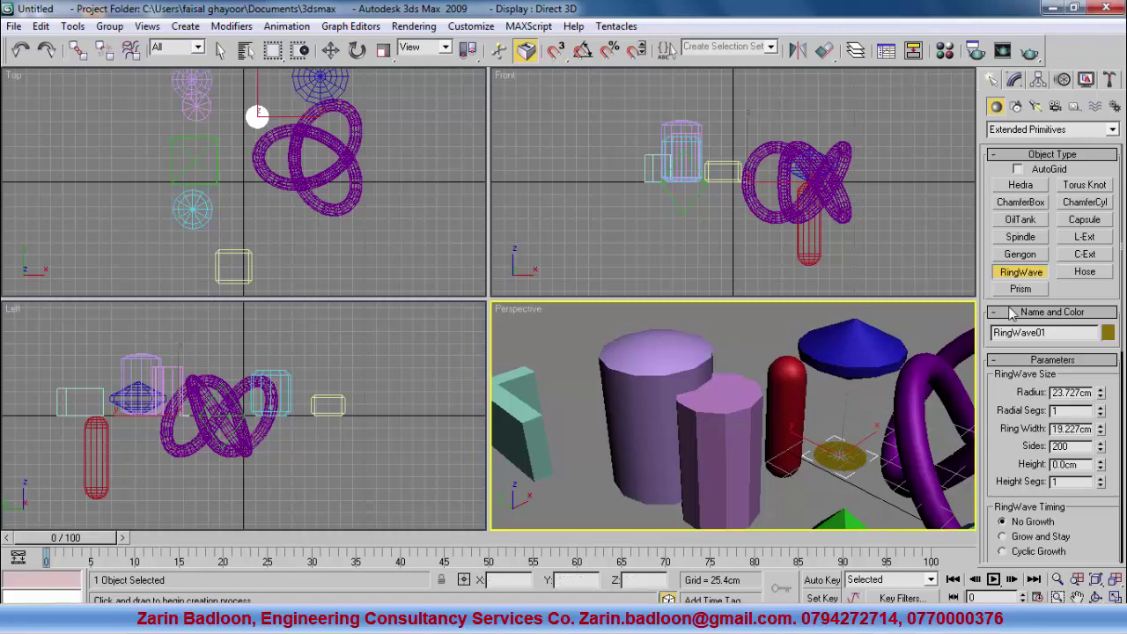
click(1020, 254)
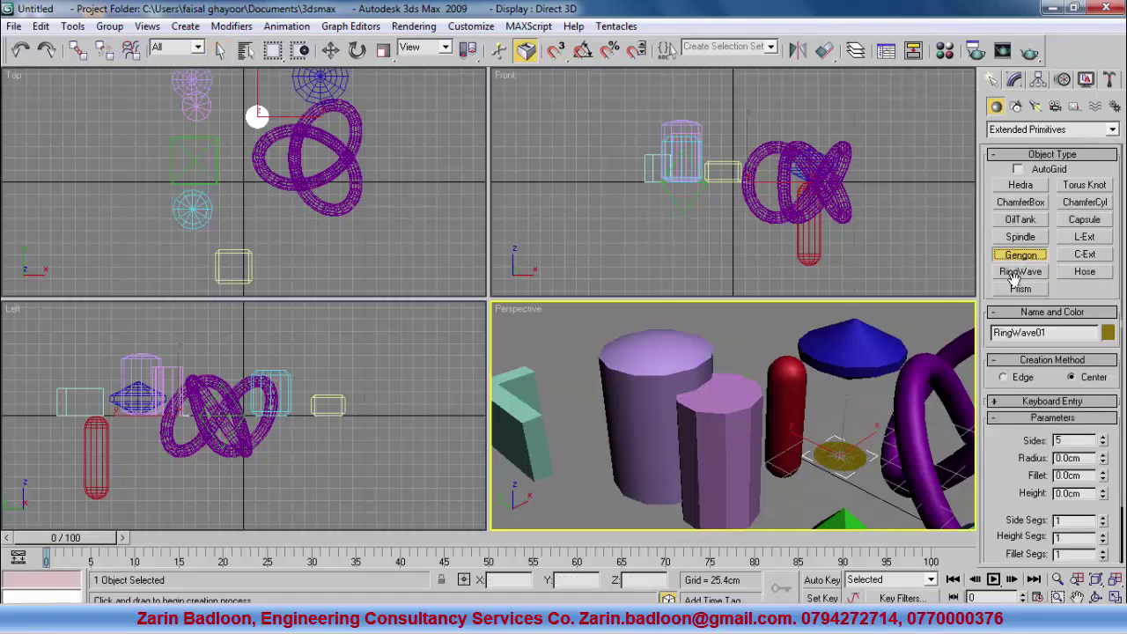
click(1020, 272)
drag(841, 503, 803, 498)
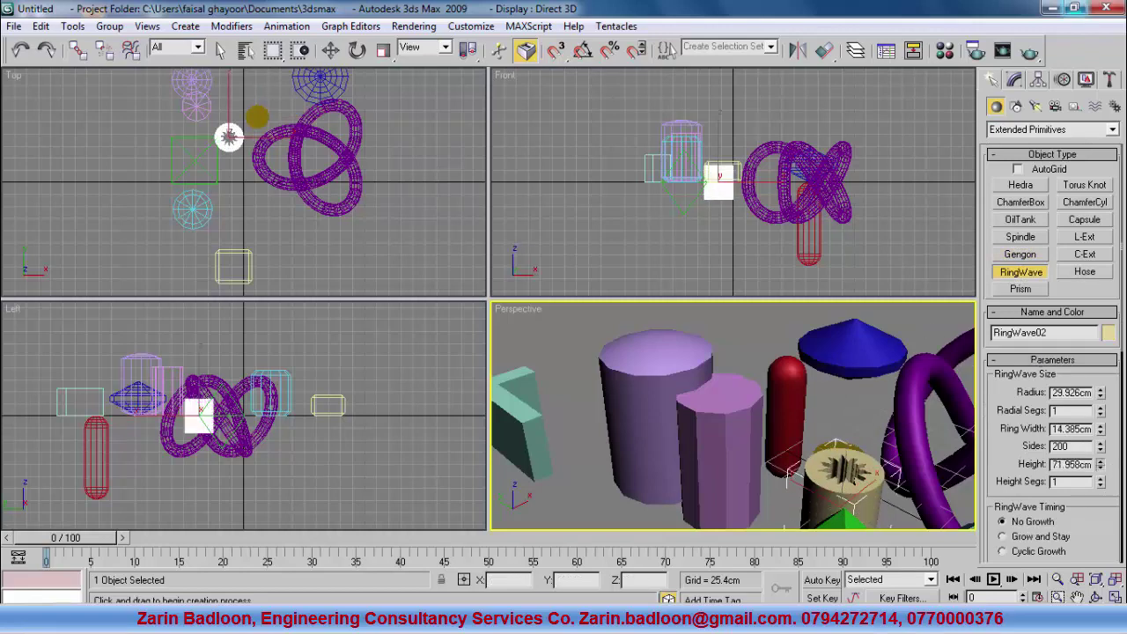
right_click(586, 483)
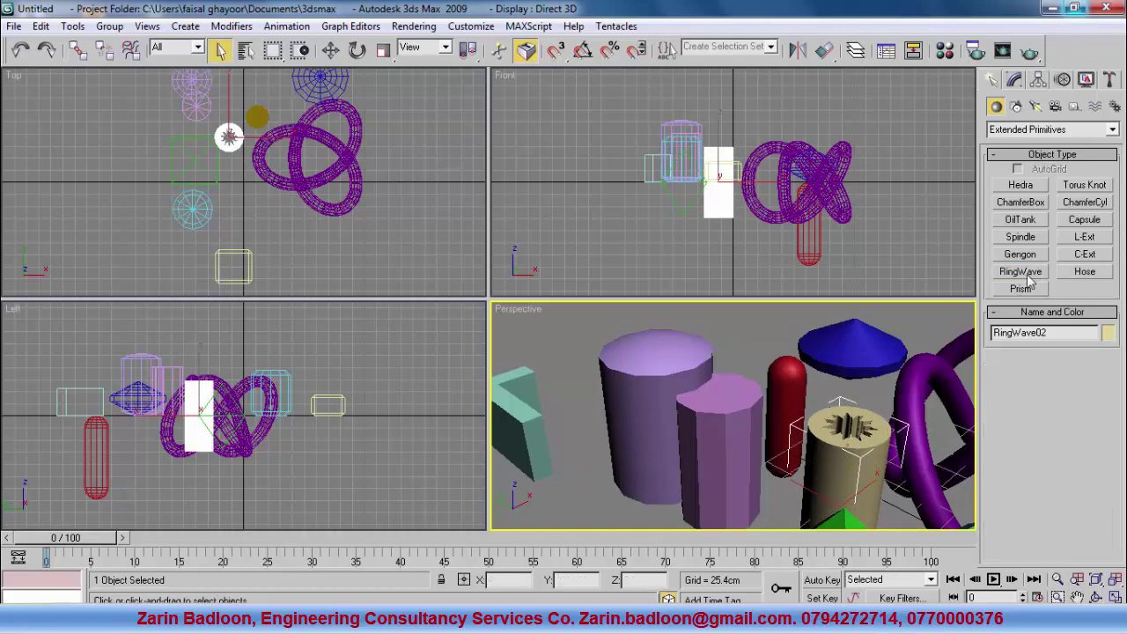
Draw a free hose beside the L-extrusion and a prism with sides about 32, 307 and 319 cm, extending 145 cm downward.
click(1086, 272)
drag(553, 498, 586, 509)
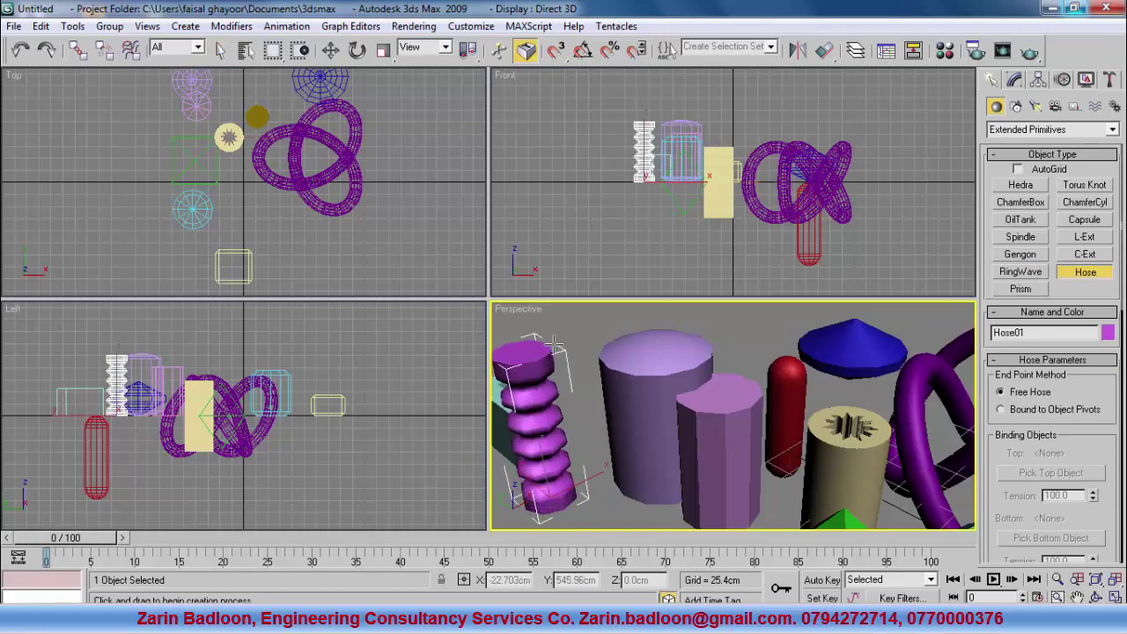
click(1021, 289)
drag(612, 509, 585, 518)
click(608, 507)
drag(646, 500, 700, 529)
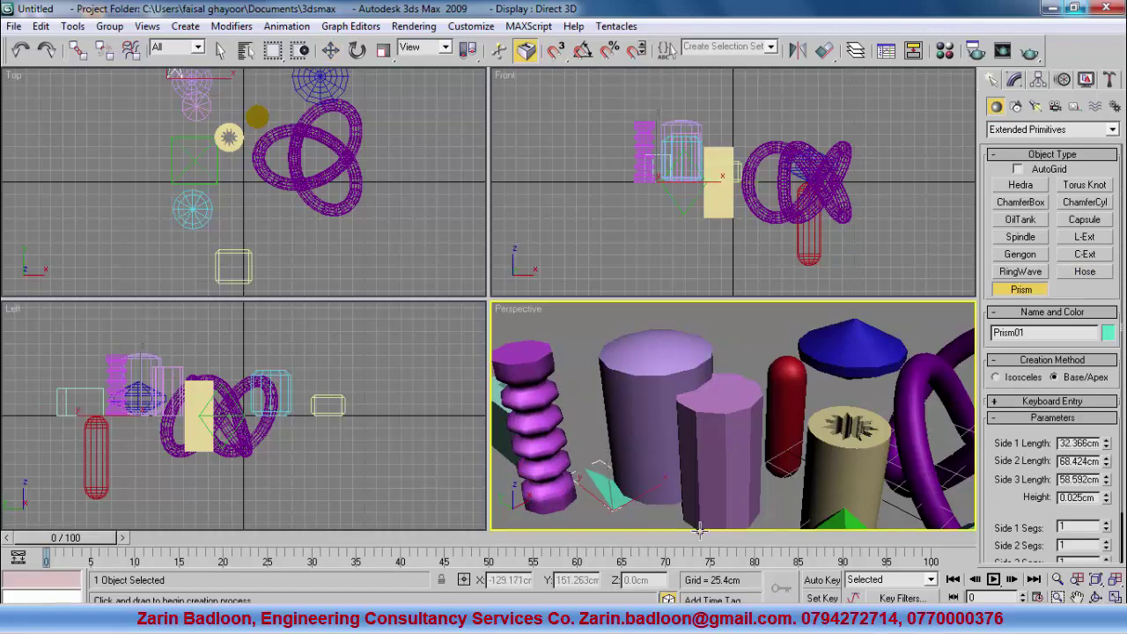
click(643, 384)
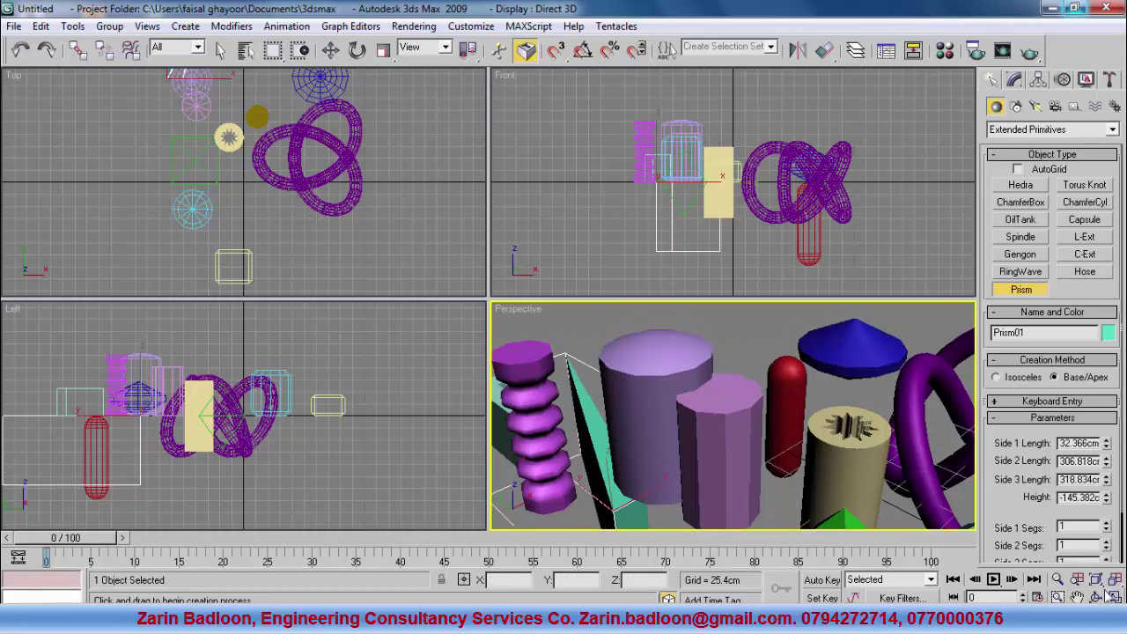
Render the Perspective view with all the extended primitives in frame and close the rendered image.
key(ctrl+r)
drag(758, 454, 775, 361)
right_click(784, 355)
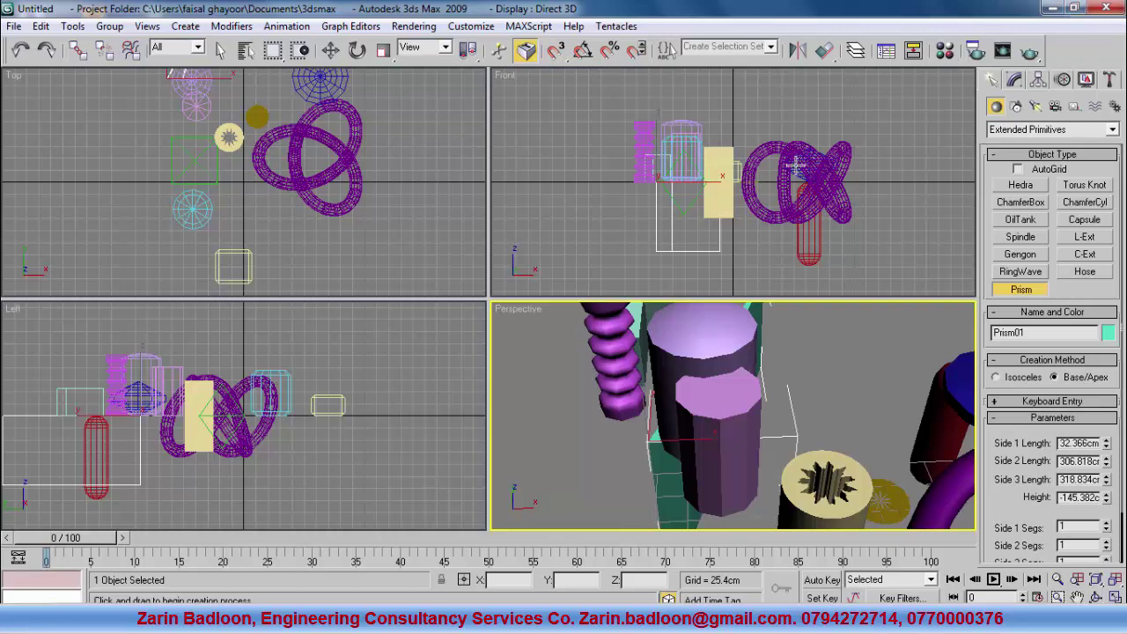
key(ctrl+r)
drag(781, 390, 809, 415)
scroll(762, 399, down, 5)
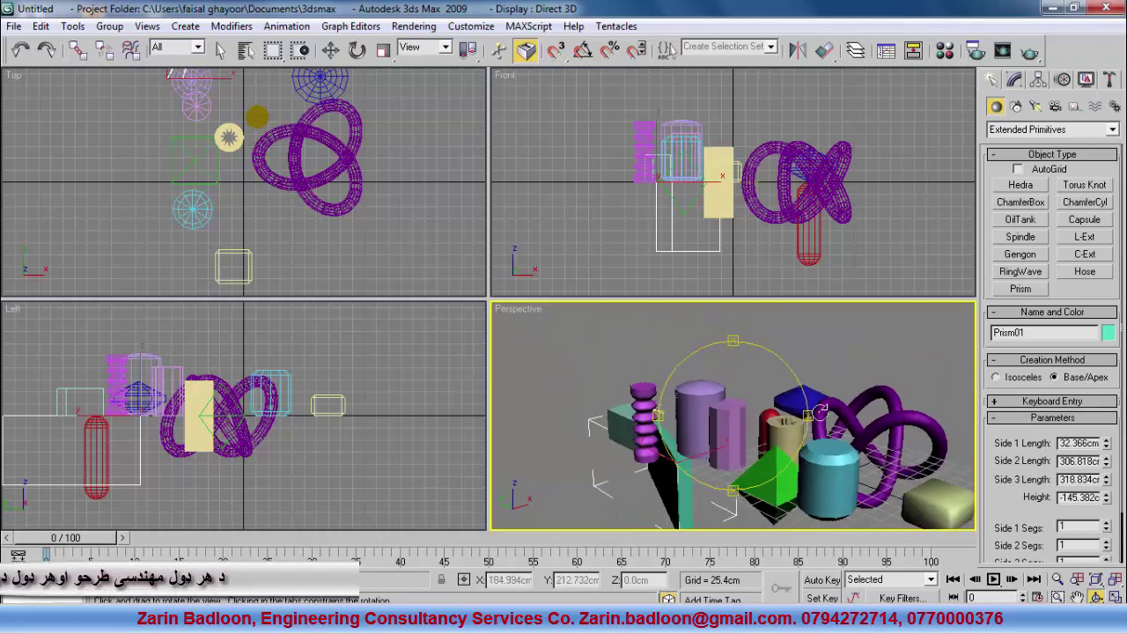
click(1030, 53)
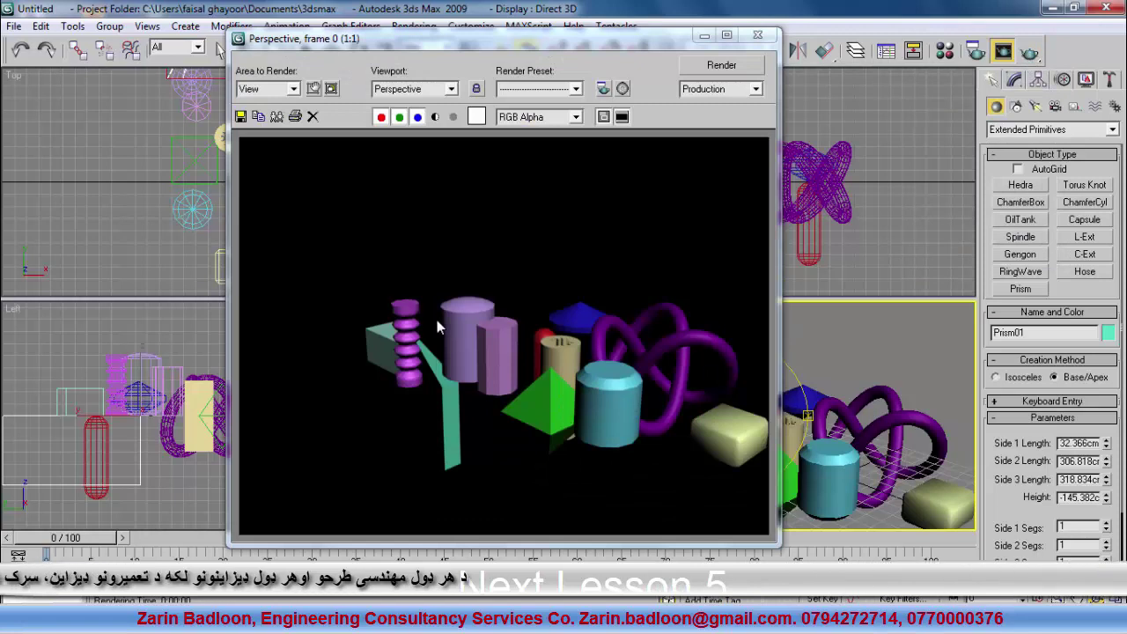
click(757, 35)
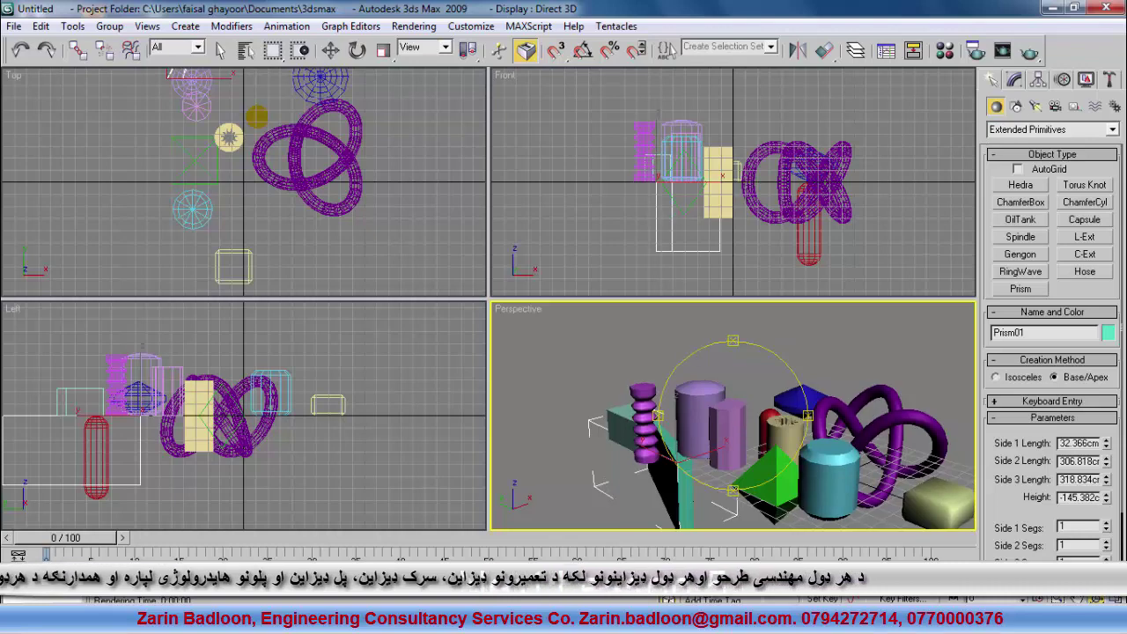
End prism creation and deselect the prism.
click(1015, 80)
click(993, 79)
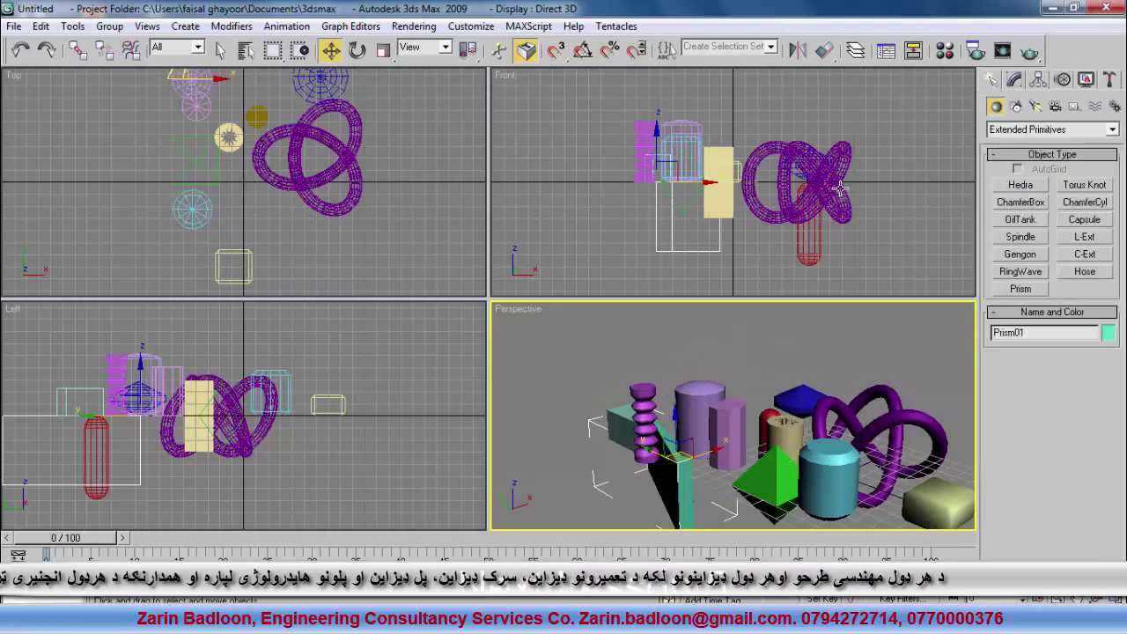
click(426, 384)
click(560, 369)
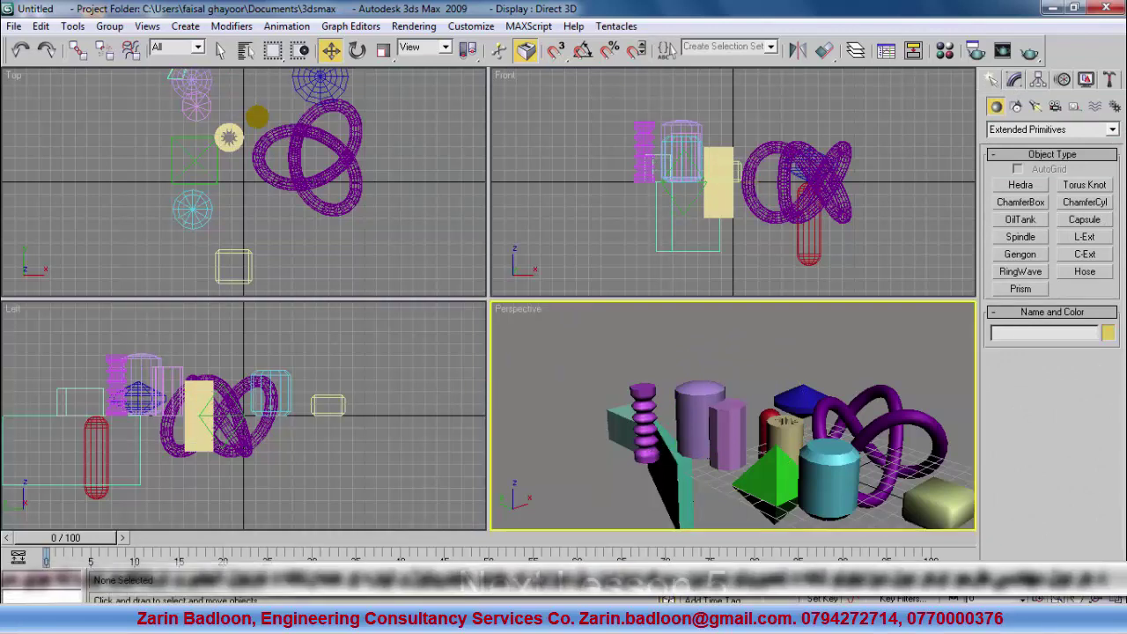
click(966, 627)
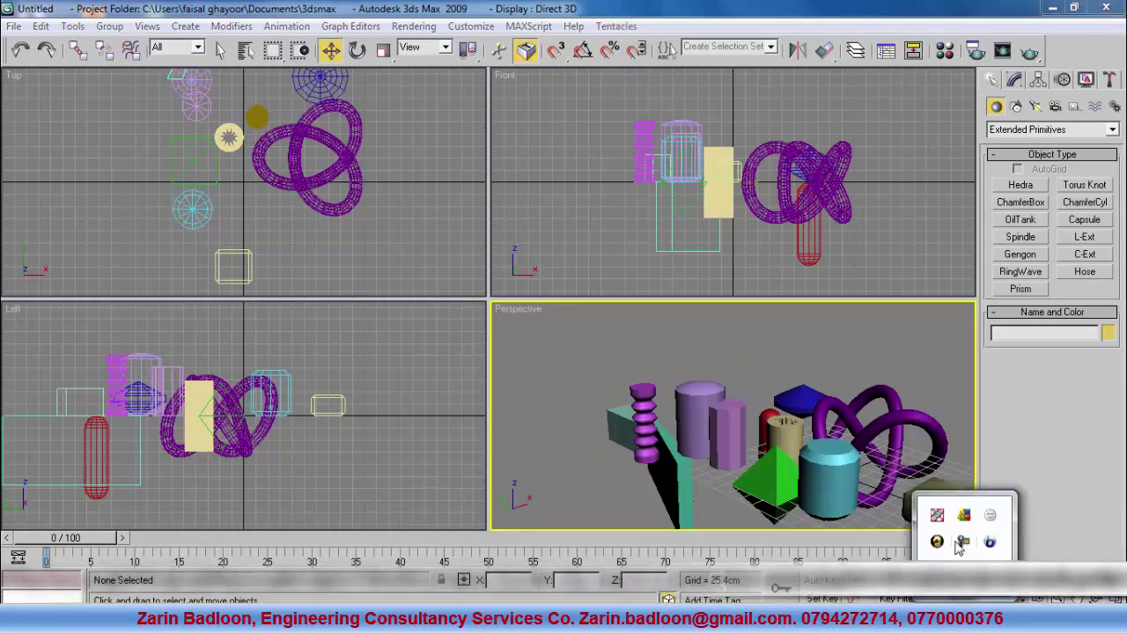